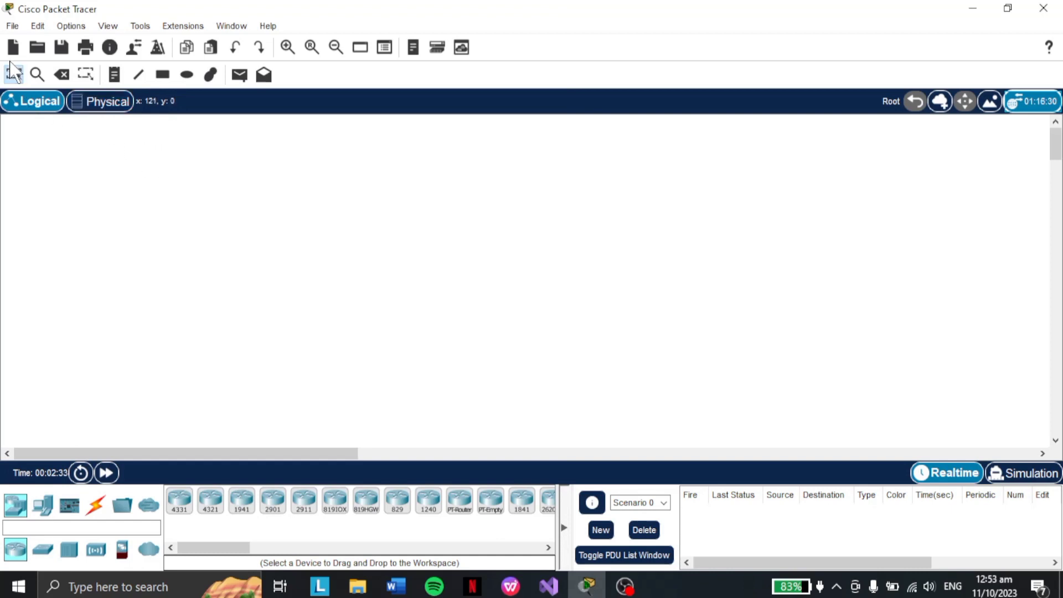
# Step: Open the saved Packet Tracer file "physical mode" from the saves folder
pyautogui.click(11, 26)
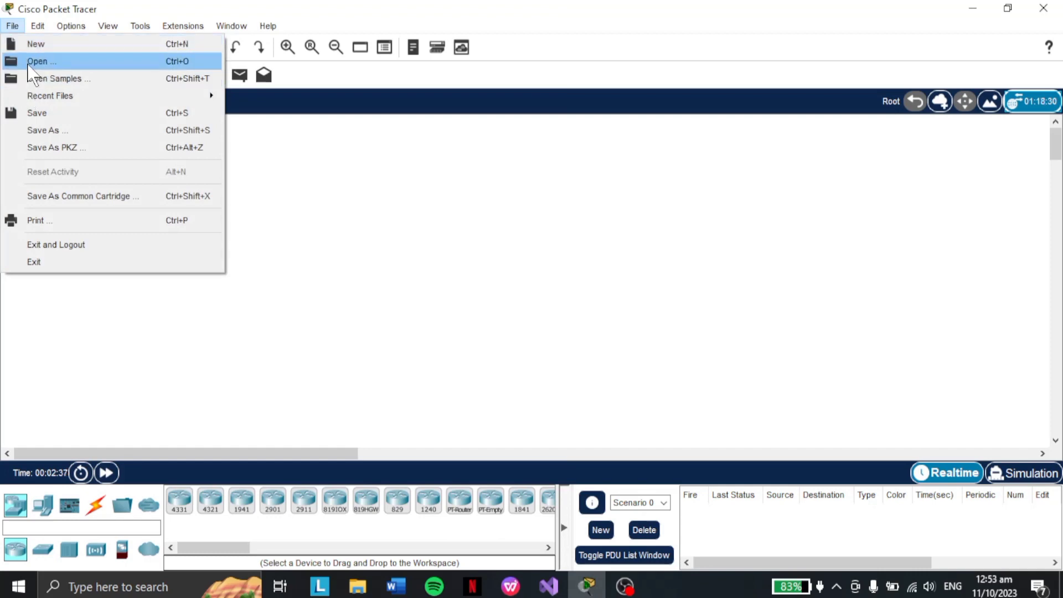
pyautogui.click(34, 62)
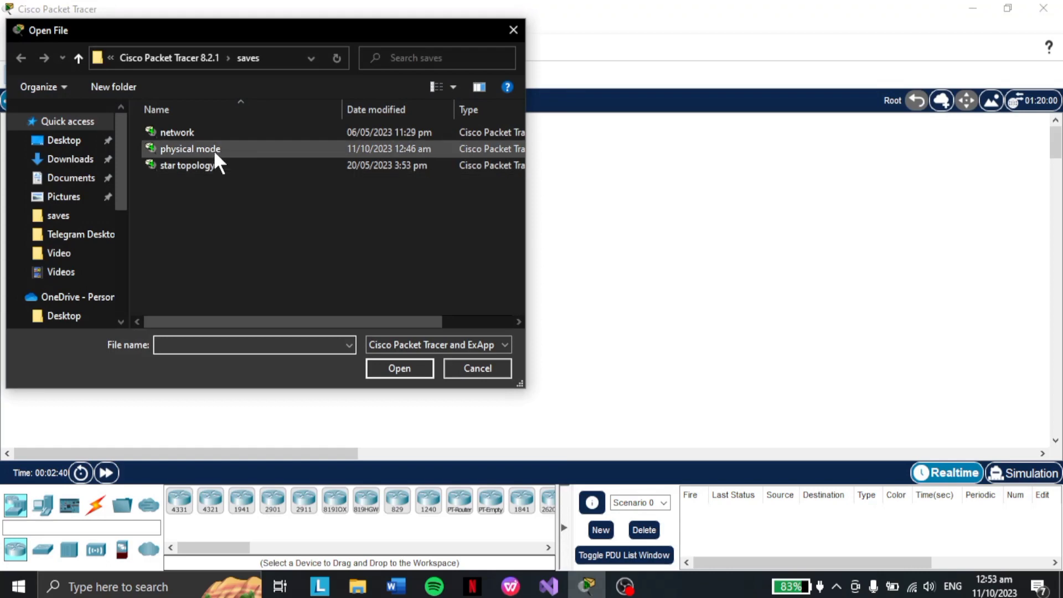
pyautogui.doubleClick(213, 148)
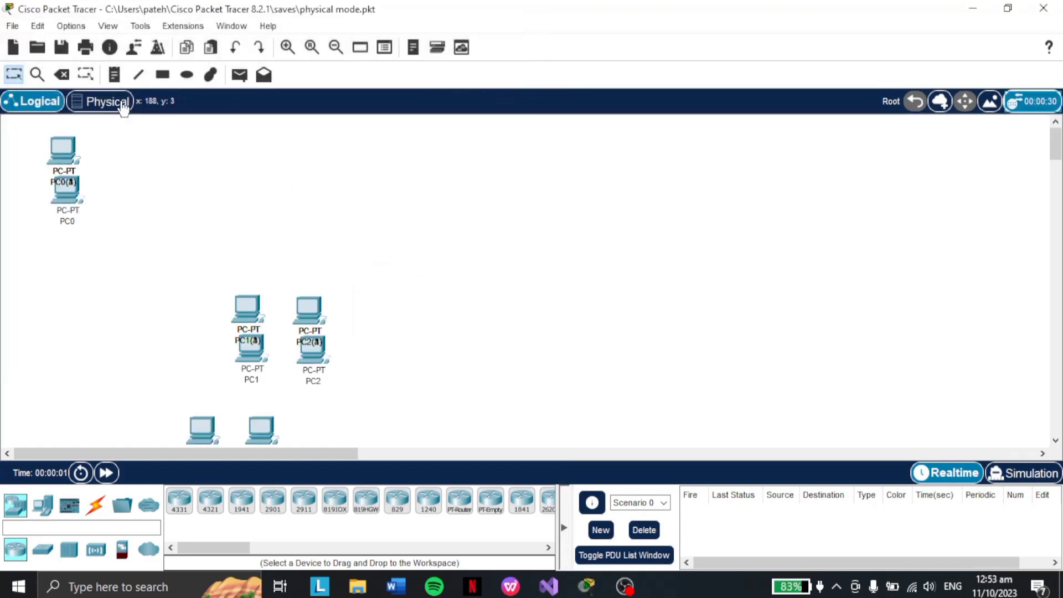
# Step: Switch to the physical workspace and enter the Corporate Office building inside Home City
pyautogui.click(100, 103)
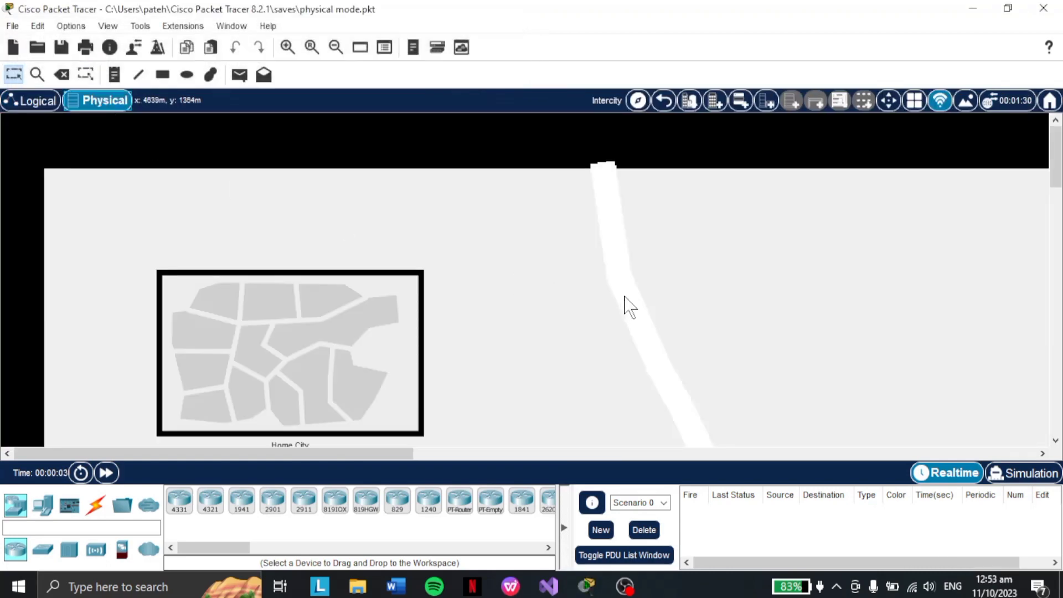
pyautogui.scroll(-1, 301, 209)
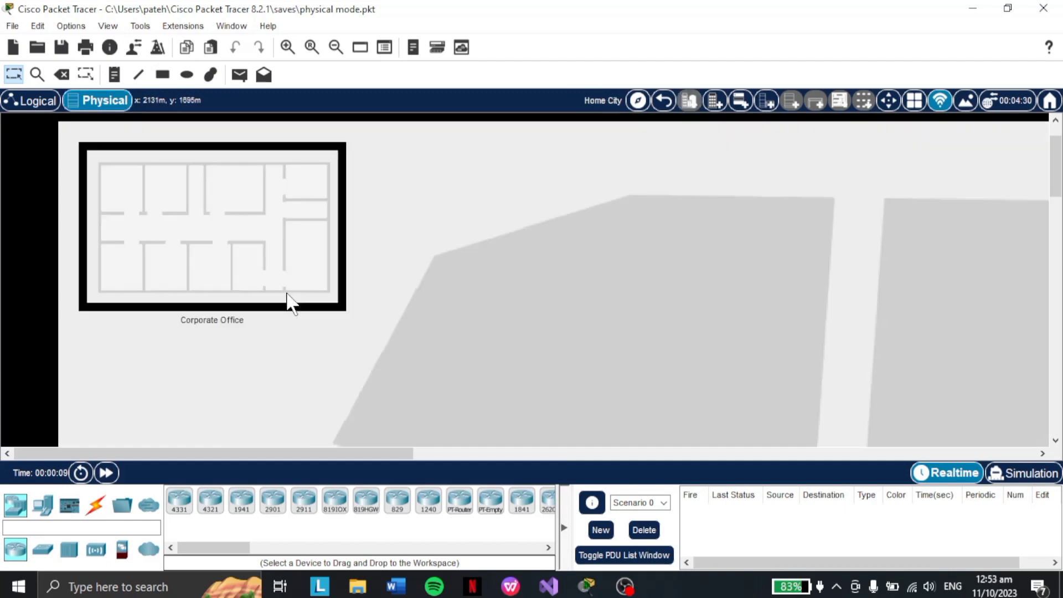
pyautogui.click(289, 299)
pyautogui.click(222, 250)
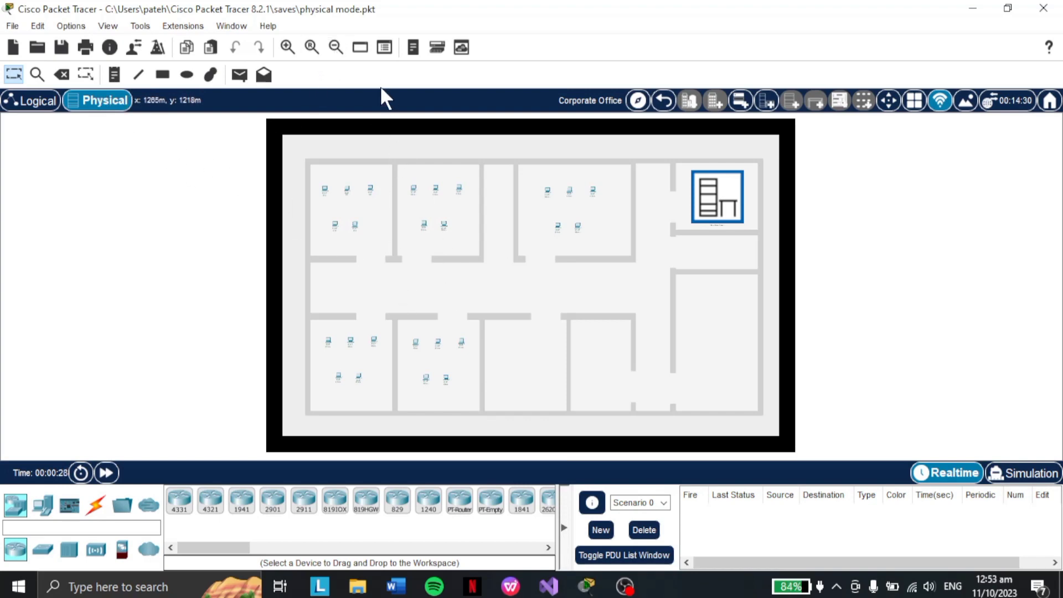
# Step: Look over the PC placement in the Corporate Office rooms and enter the Main Wiring Closet
pyautogui.click(336, 50)
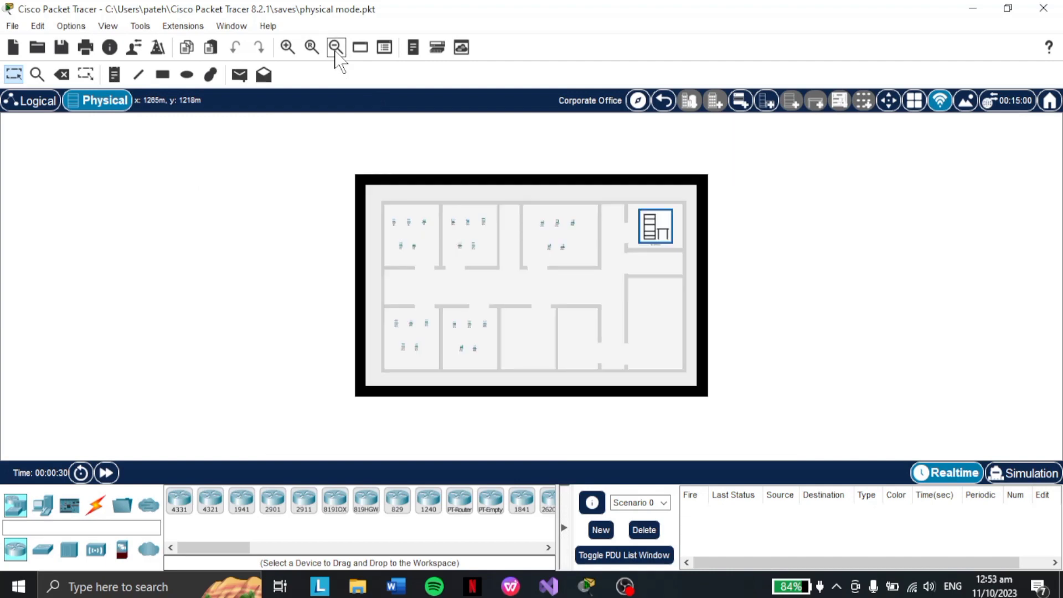
pyautogui.click(288, 53)
pyautogui.click(288, 54)
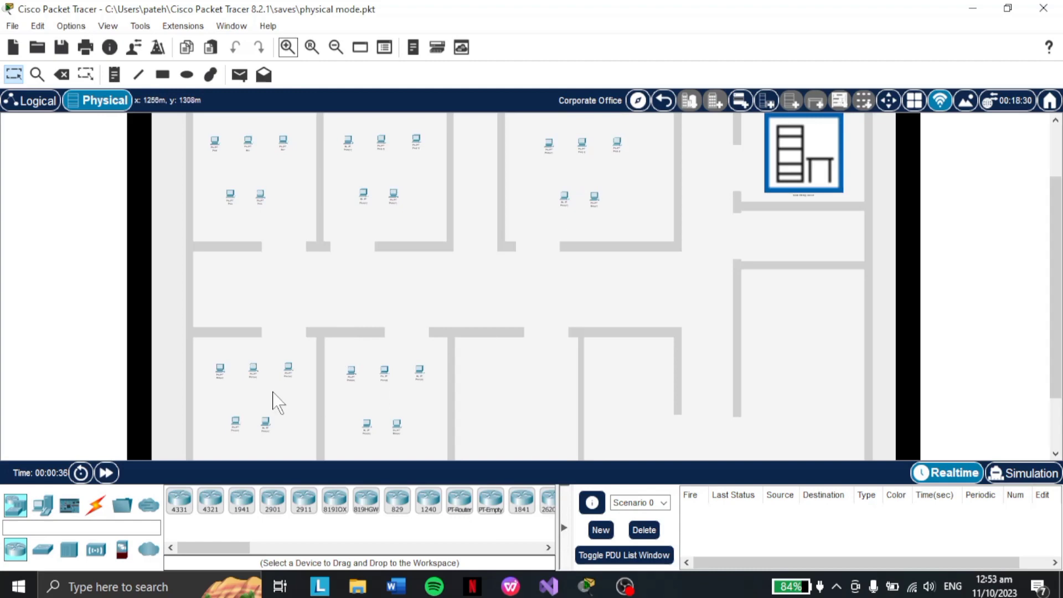
pyautogui.scroll(1, 695, 301)
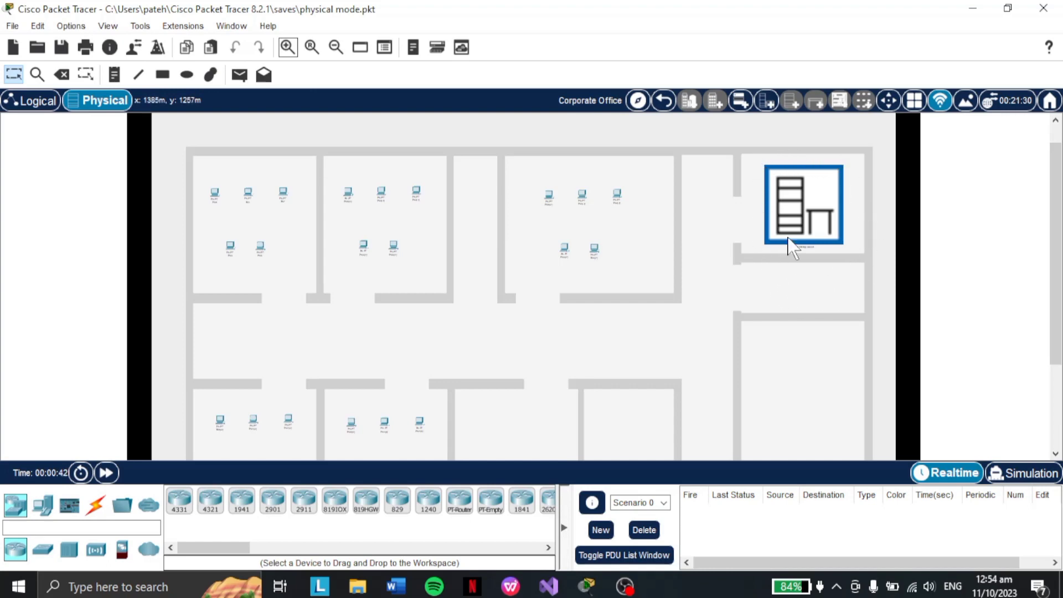
pyautogui.click(801, 200)
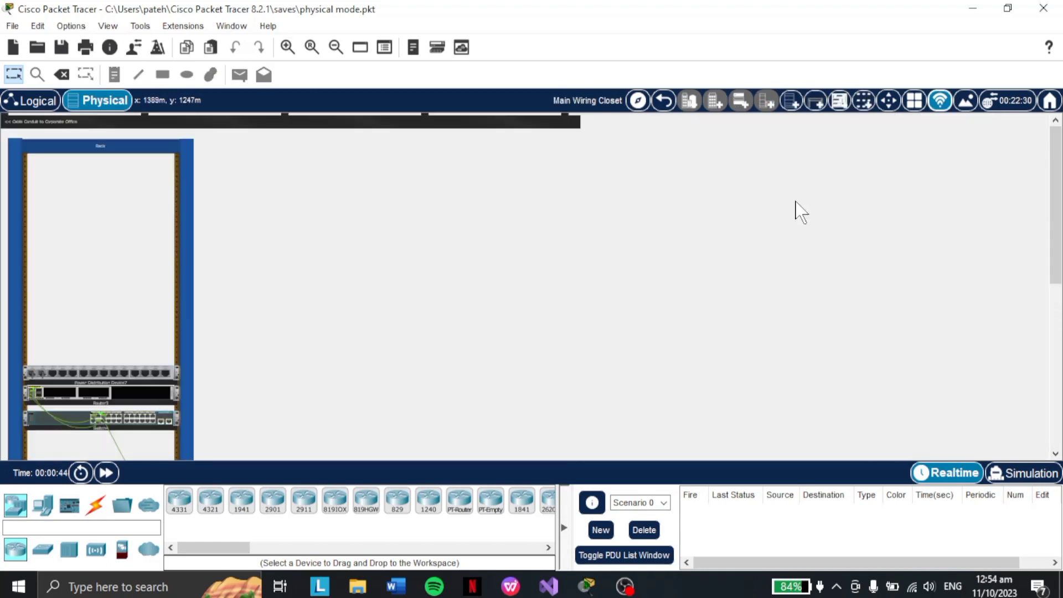
# Step: Examine the wiring closet's rack and table, open Server0 and review its hardware, global settings, services, programming and attributes
pyautogui.click(343, 51)
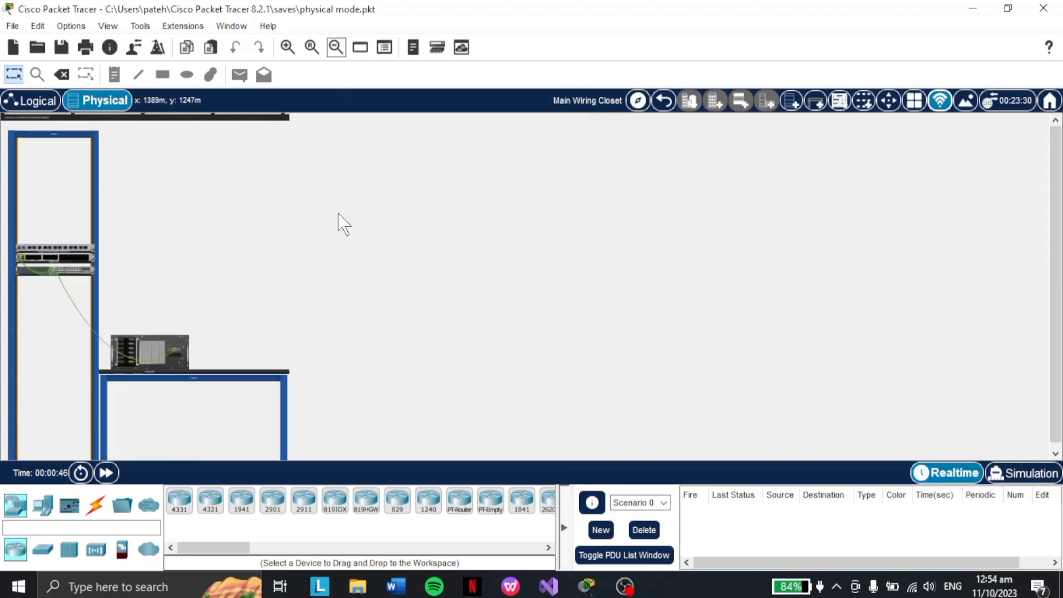
pyautogui.click(295, 52)
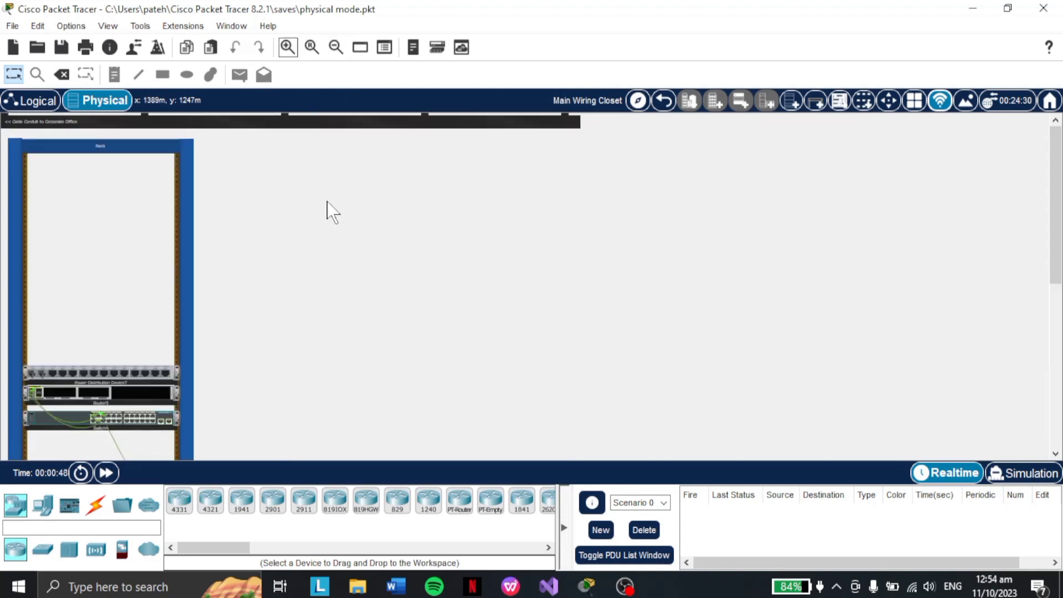
pyautogui.scroll(-5, 332, 232)
pyautogui.scroll(3, 313, 253)
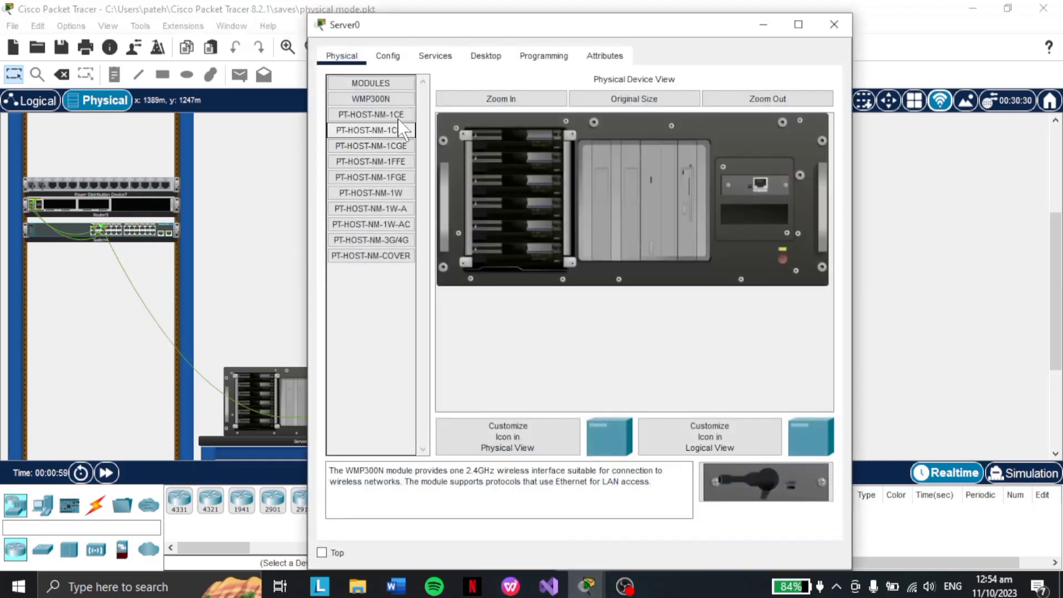
pyautogui.click(398, 61)
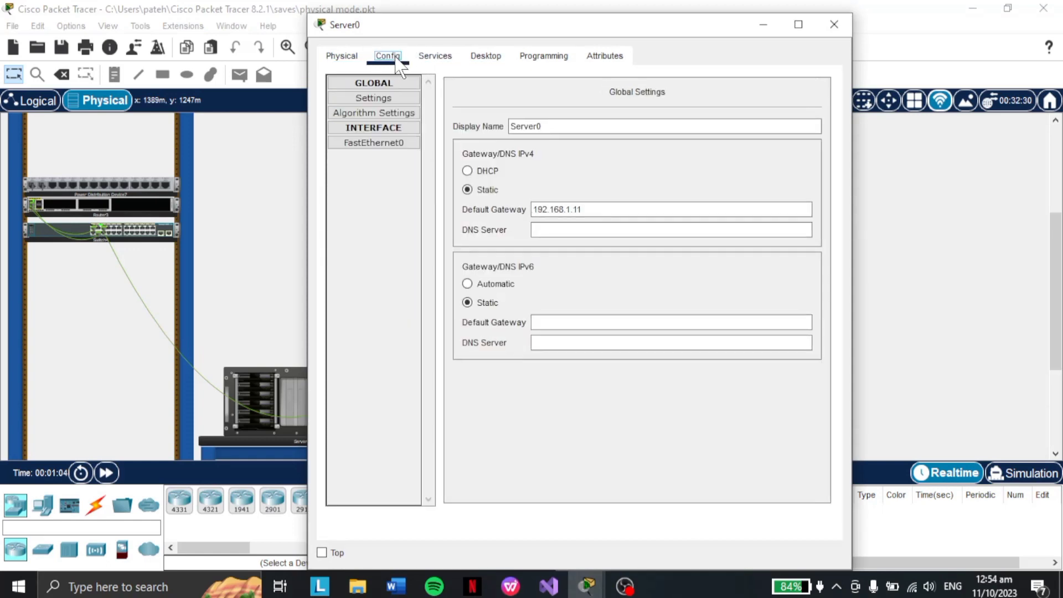
pyautogui.click(435, 61)
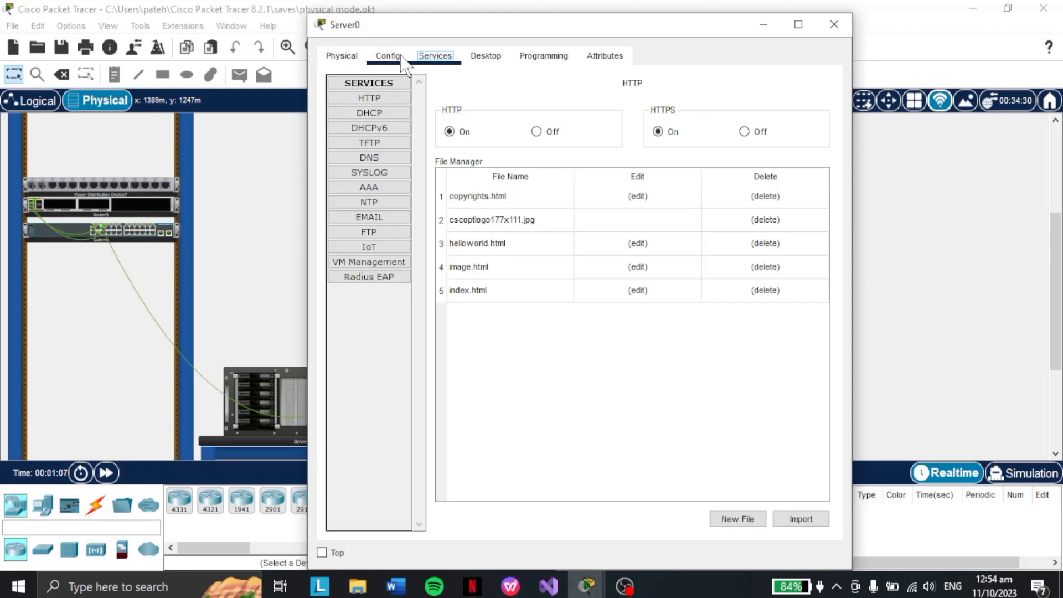
pyautogui.click(540, 61)
pyautogui.click(344, 60)
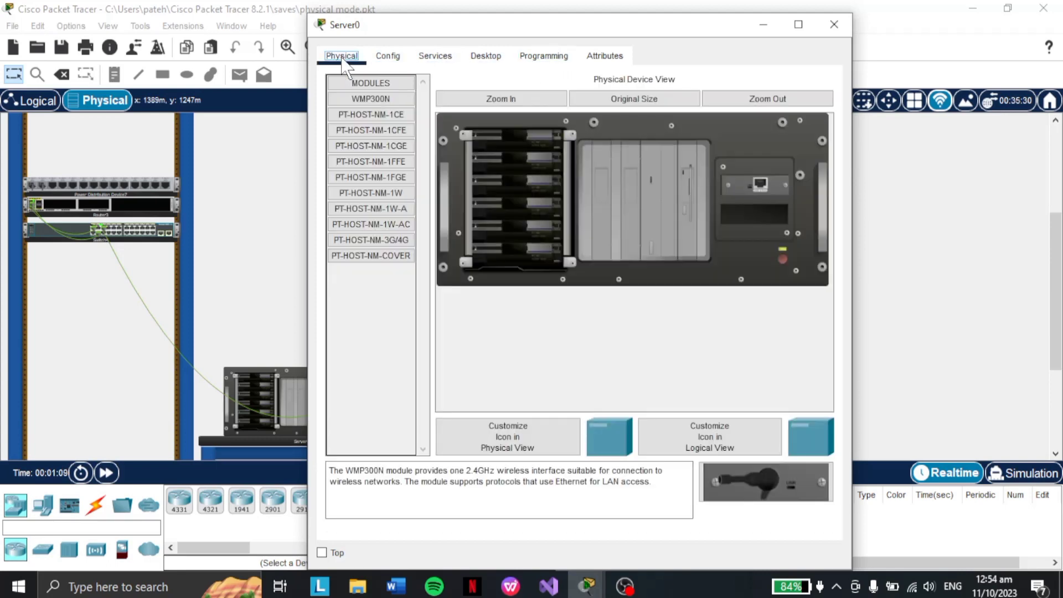
pyautogui.click(606, 60)
pyautogui.click(556, 60)
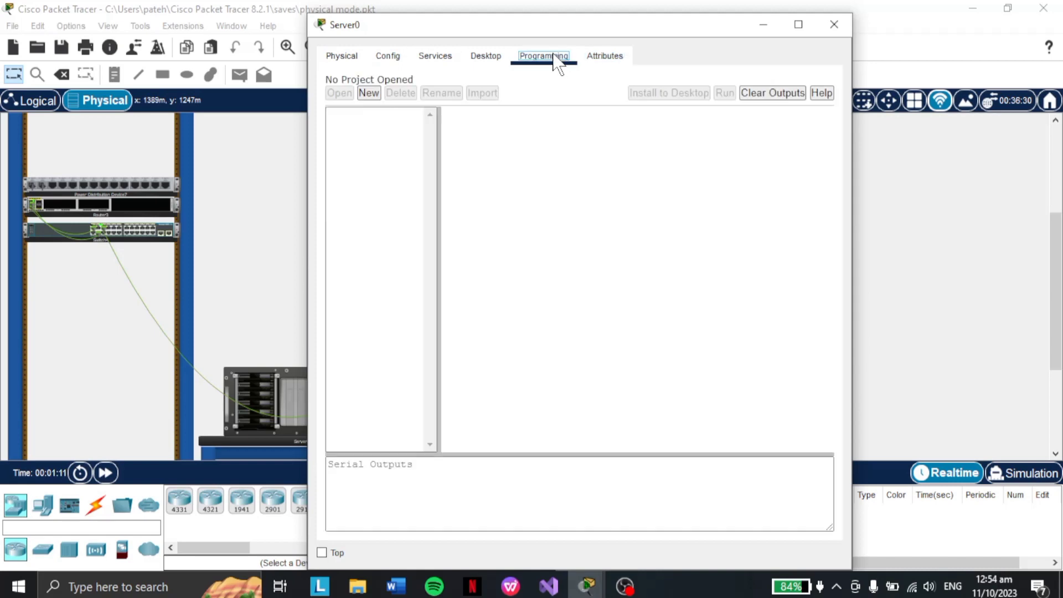
# Step: Open Server0's IP configuration and check its IPv4 address and default gateway
pyautogui.click(496, 59)
pyautogui.click(380, 128)
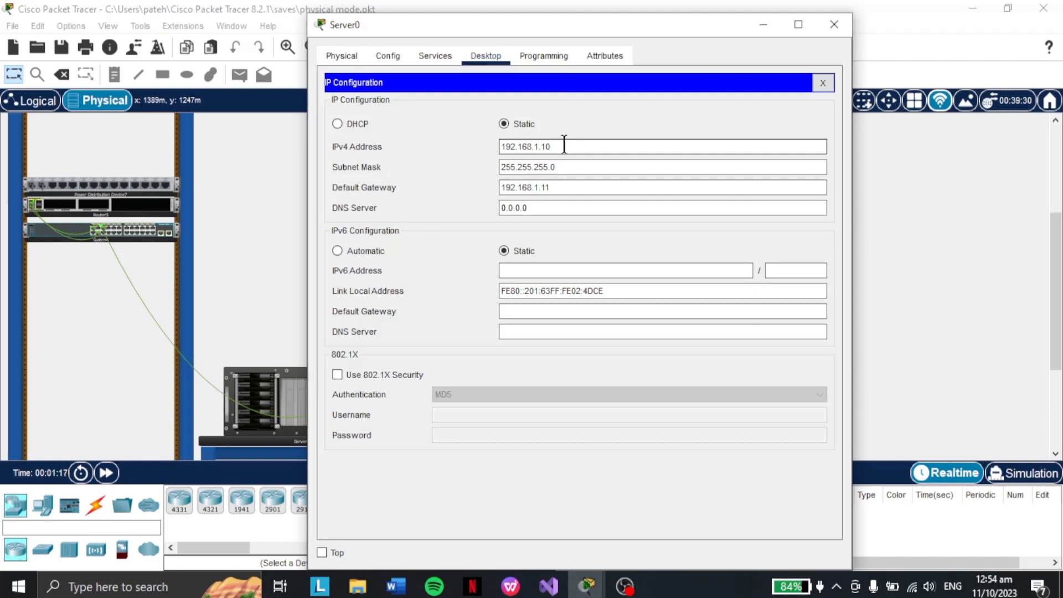
pyautogui.moveTo(557, 145); pyautogui.dragTo(489, 143)
pyautogui.moveTo(548, 187); pyautogui.dragTo(502, 187)
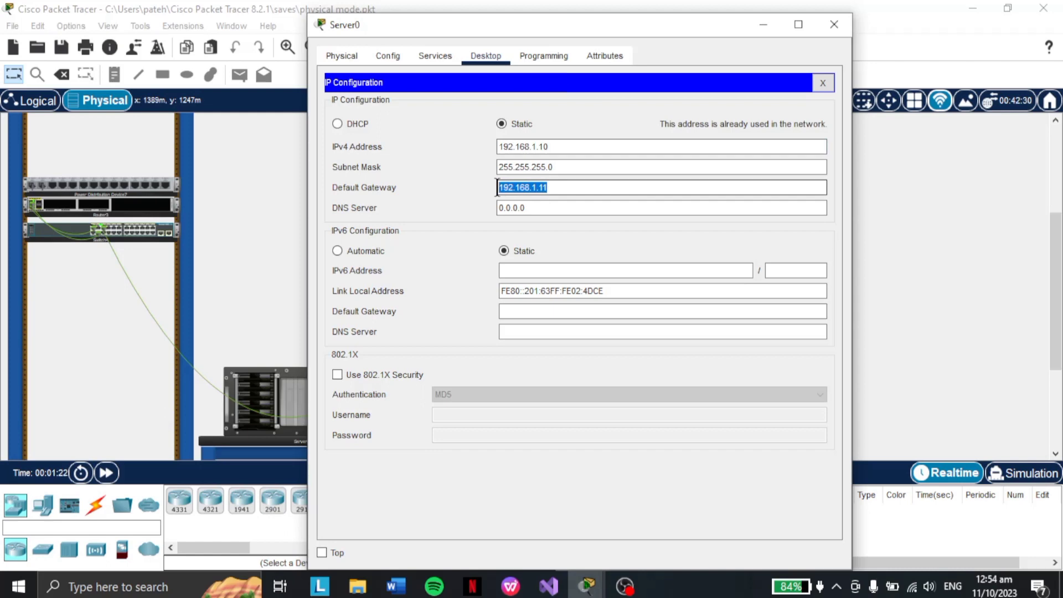
# Step: Check the IPv4 default gateway in Server0's global settings
pyautogui.click(387, 57)
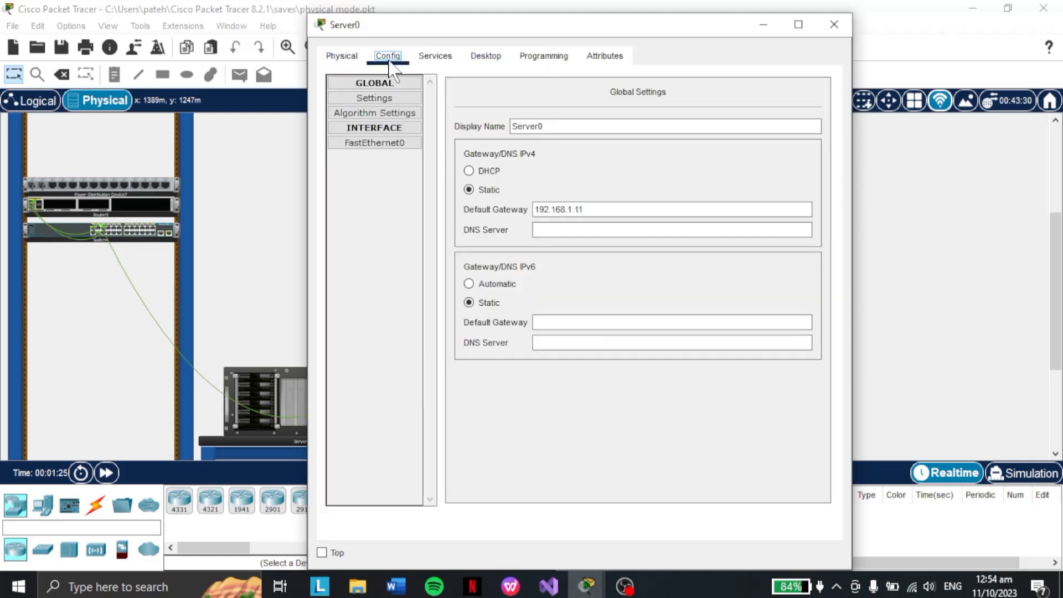
pyautogui.click(590, 208)
pyautogui.moveTo(589, 208); pyautogui.dragTo(526, 209)
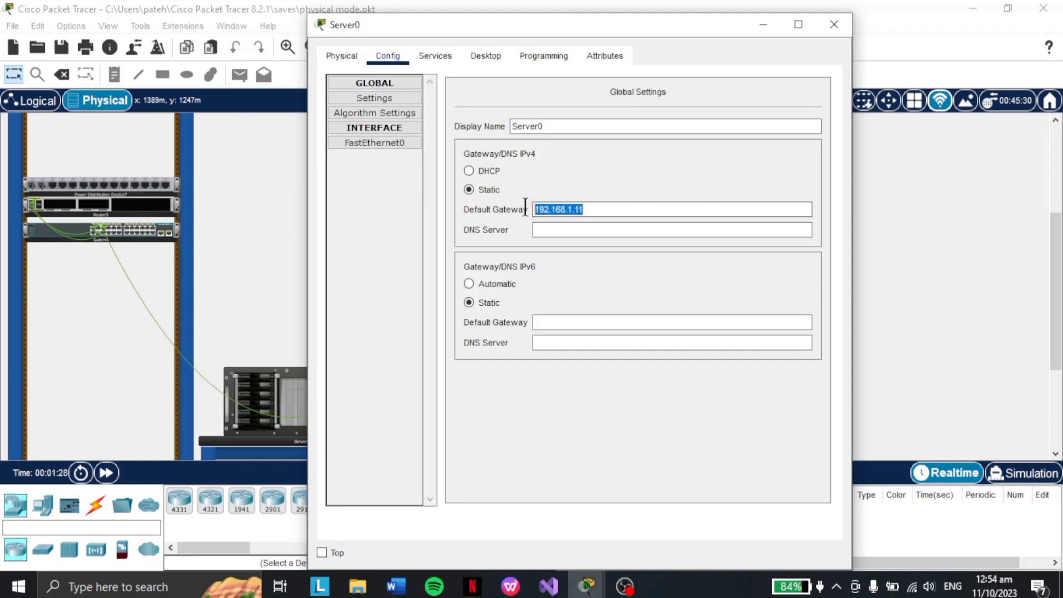
# Step: Review Server0's hardware, attributes, programming, desktop applications and services once more, and close its window
pyautogui.click(352, 57)
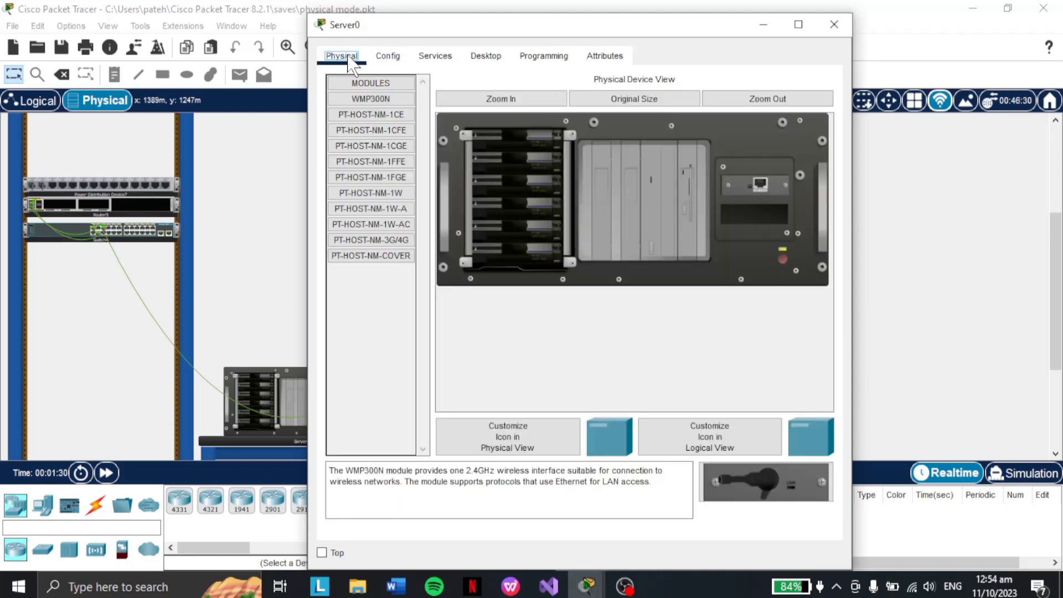
pyautogui.click(600, 58)
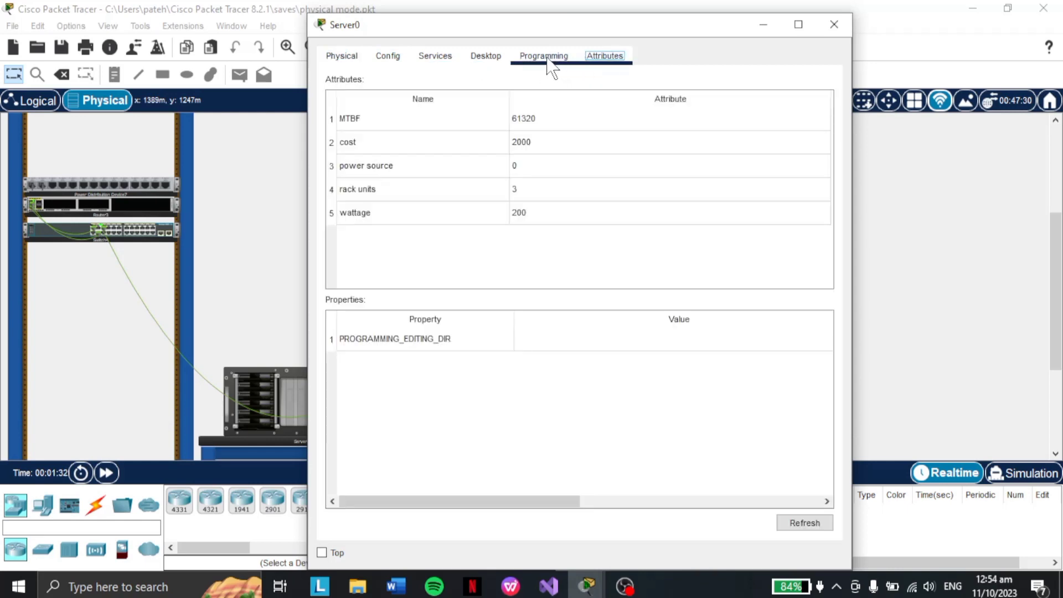
pyautogui.click(546, 58)
pyautogui.click(486, 56)
pyautogui.click(484, 56)
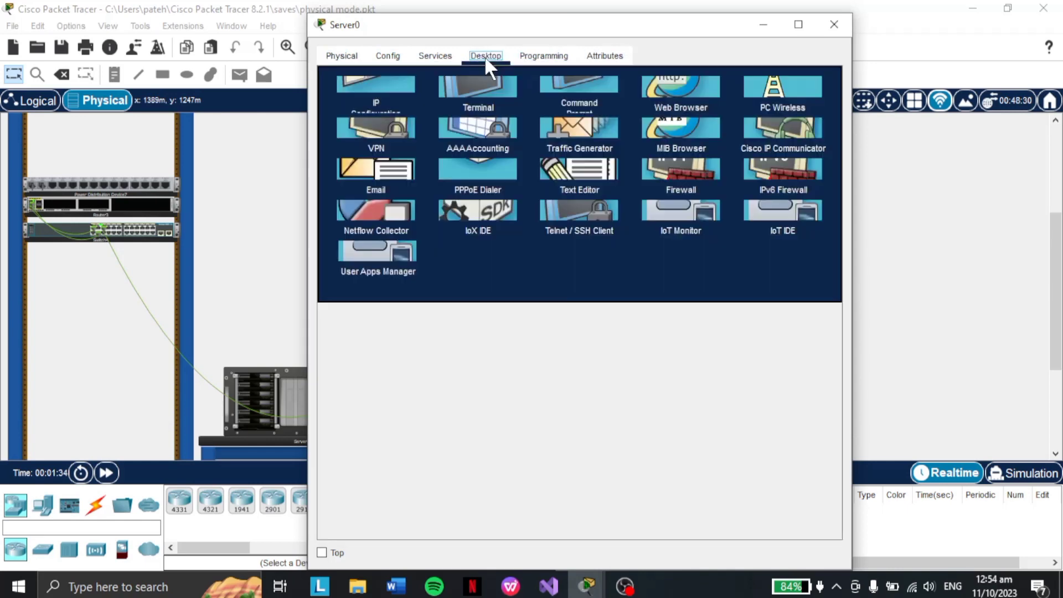
pyautogui.click(436, 56)
pyautogui.click(391, 55)
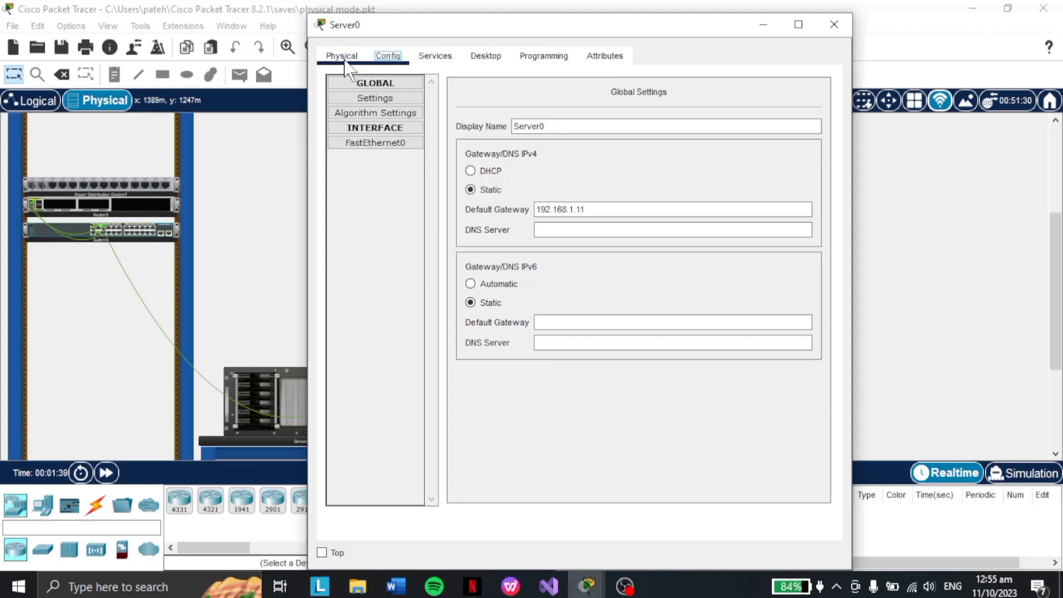
pyautogui.click(345, 61)
pyautogui.click(387, 56)
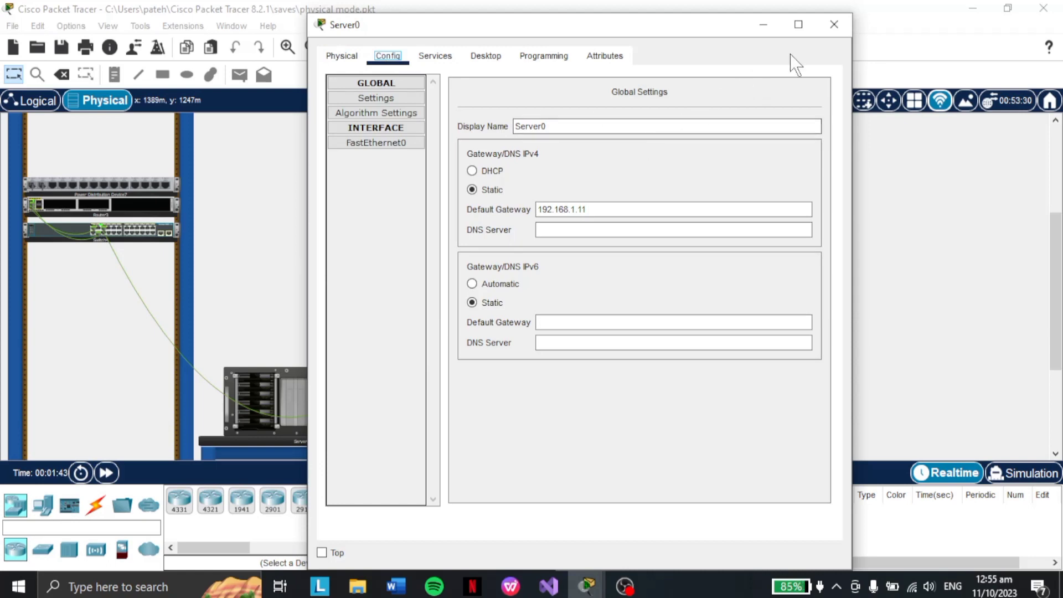
pyautogui.click(839, 33)
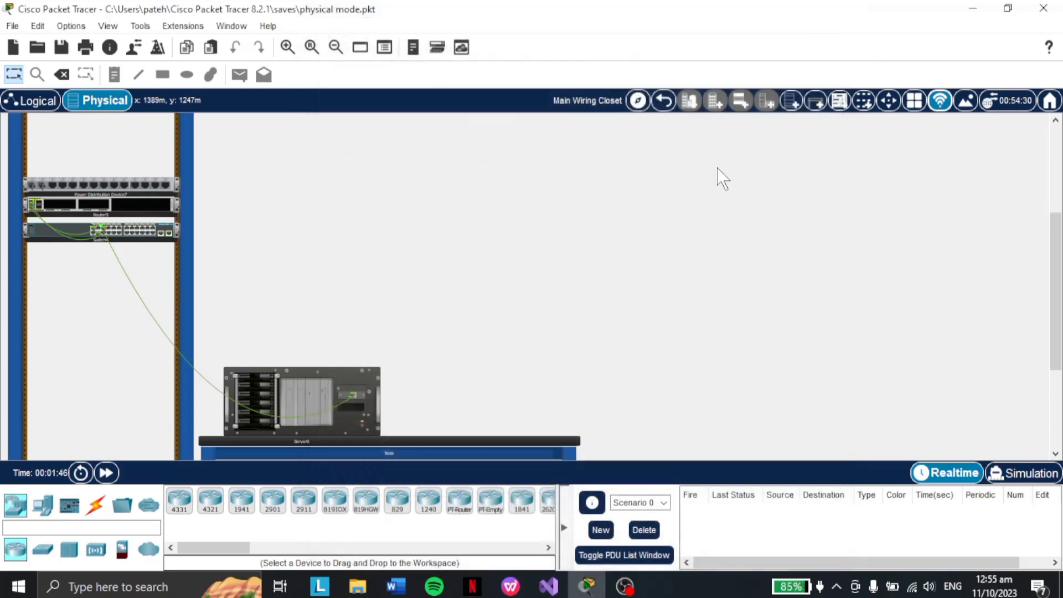
# Step: Inspect the IPv4 address, subnet mask and port status of Router3's GigabitEthernet0/0/0 interface, and close the router window
pyautogui.click(155, 216)
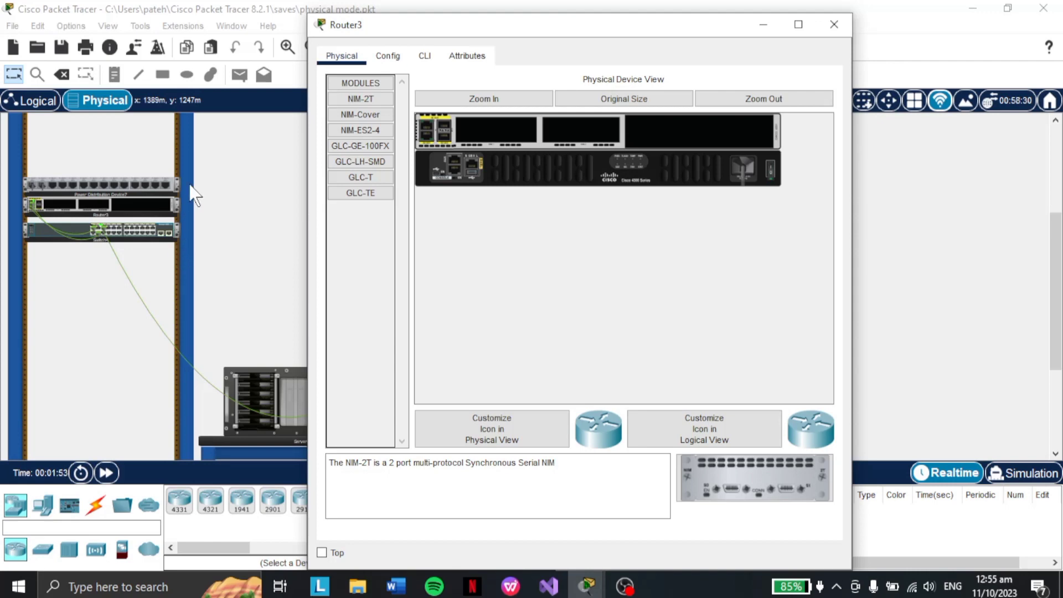
pyautogui.click(388, 56)
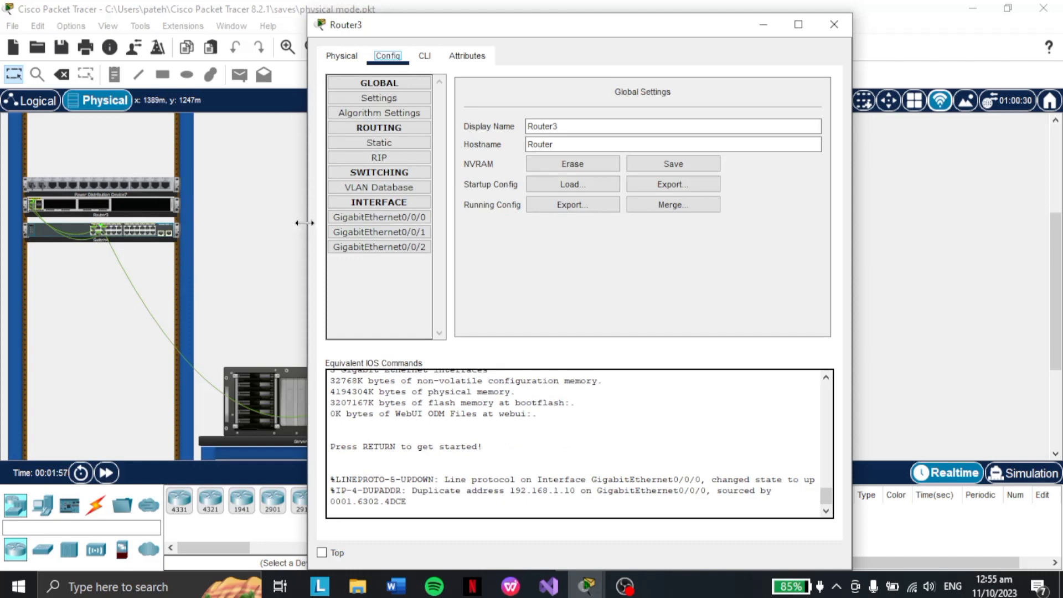
pyautogui.click(352, 221)
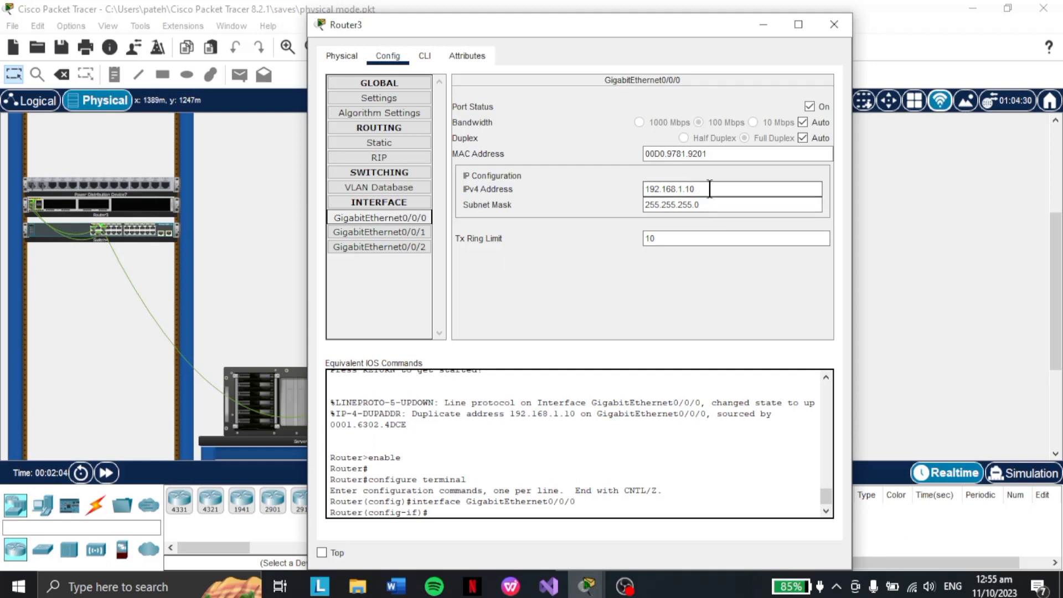
pyautogui.moveTo(706, 188); pyautogui.dragTo(652, 204)
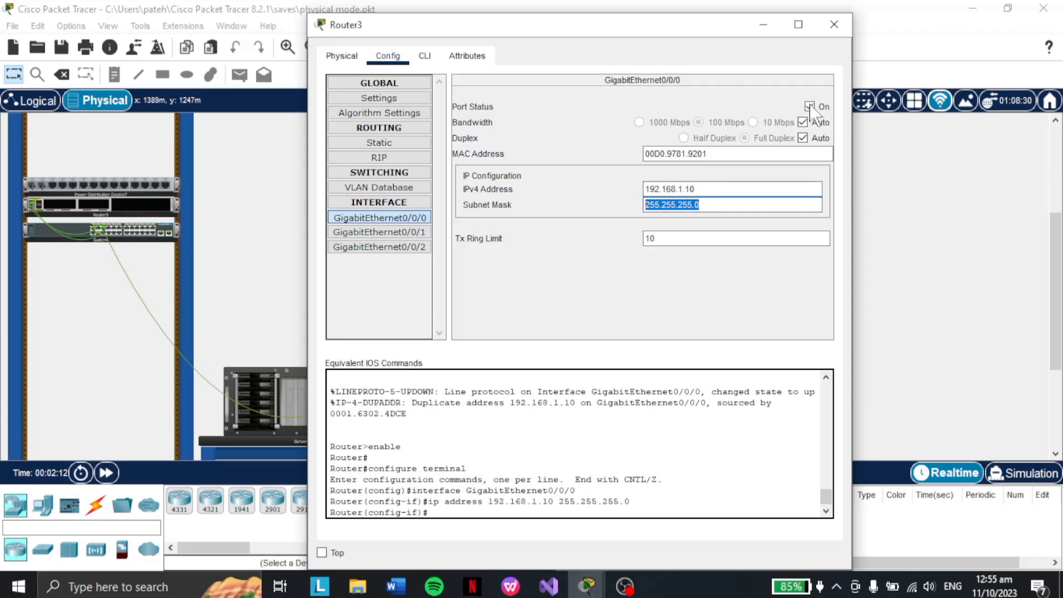
pyautogui.click(834, 26)
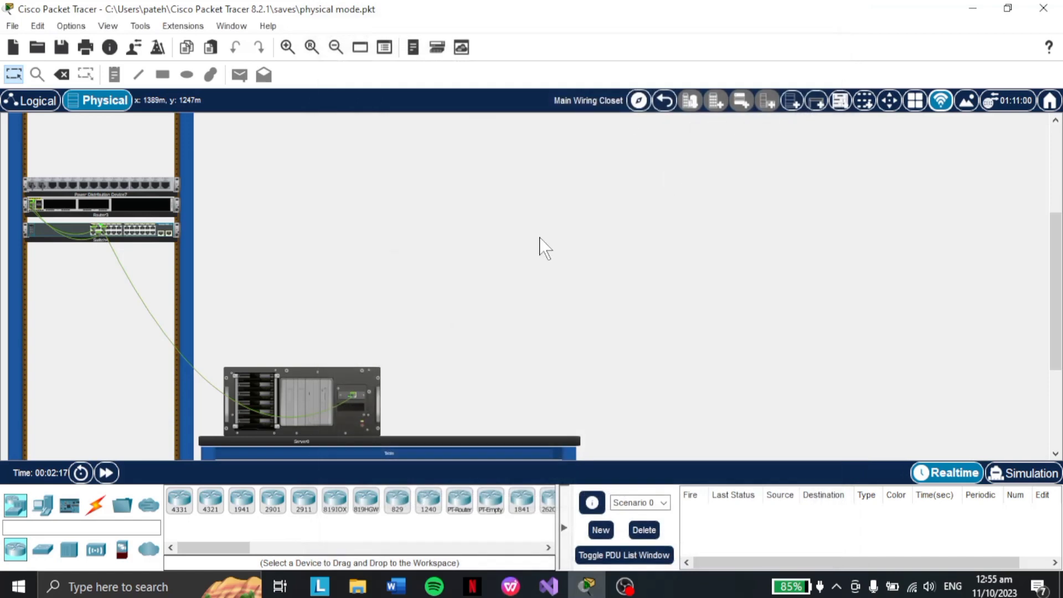
# Step: Reopen Server0 and compare its hardware view with its global gateway and DNS settings
pyautogui.click(310, 391)
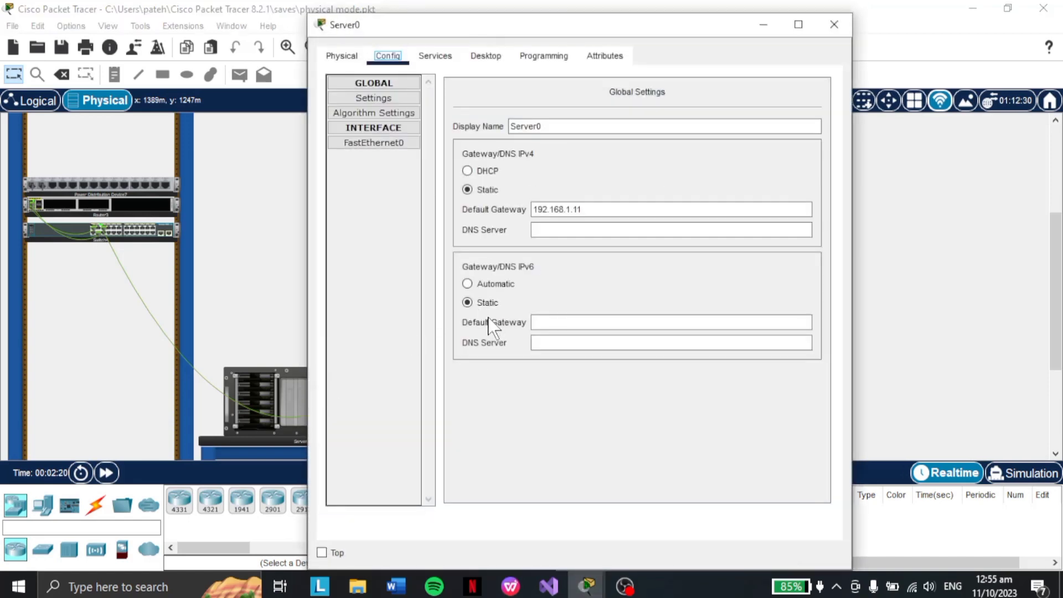
pyautogui.click(335, 56)
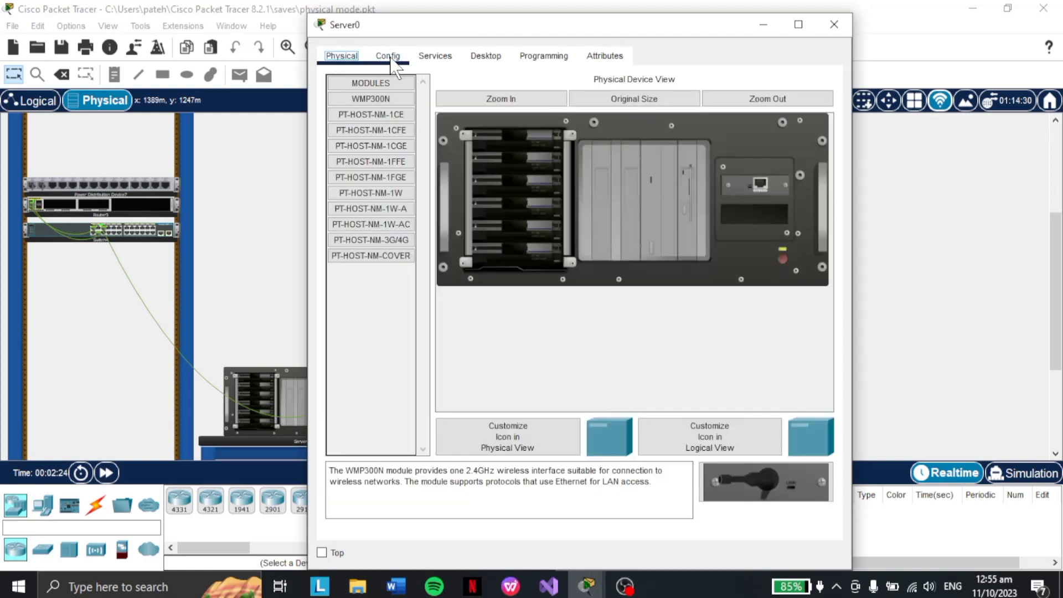
pyautogui.click(389, 56)
pyautogui.click(356, 60)
pyautogui.click(389, 57)
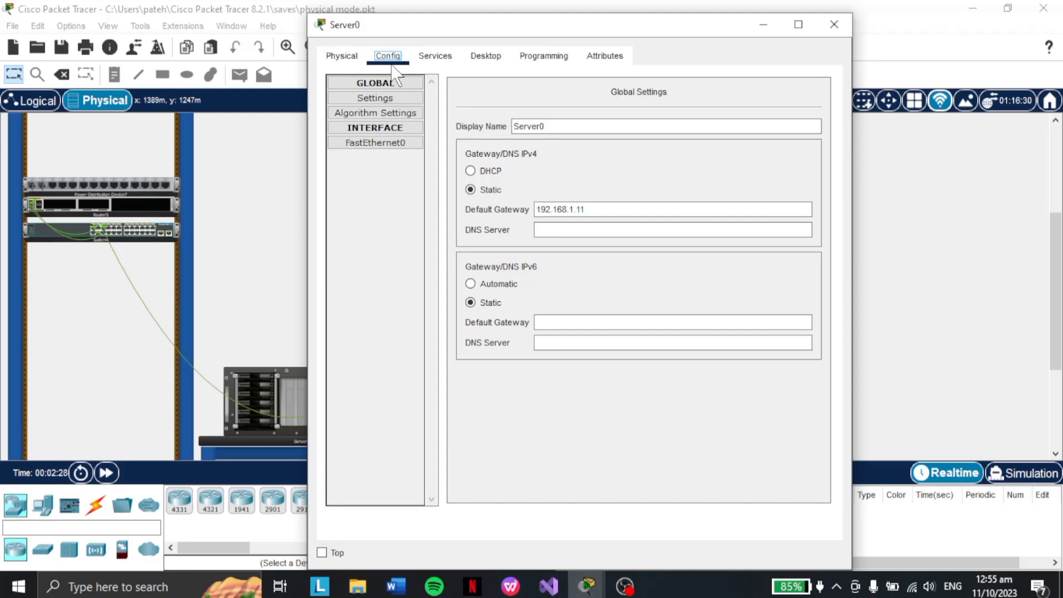
# Step: In Server0's DHCP service, set serverPool's default gateway to 192.168.1.11 and its start IP address to 192.168.1.10
pyautogui.click(435, 57)
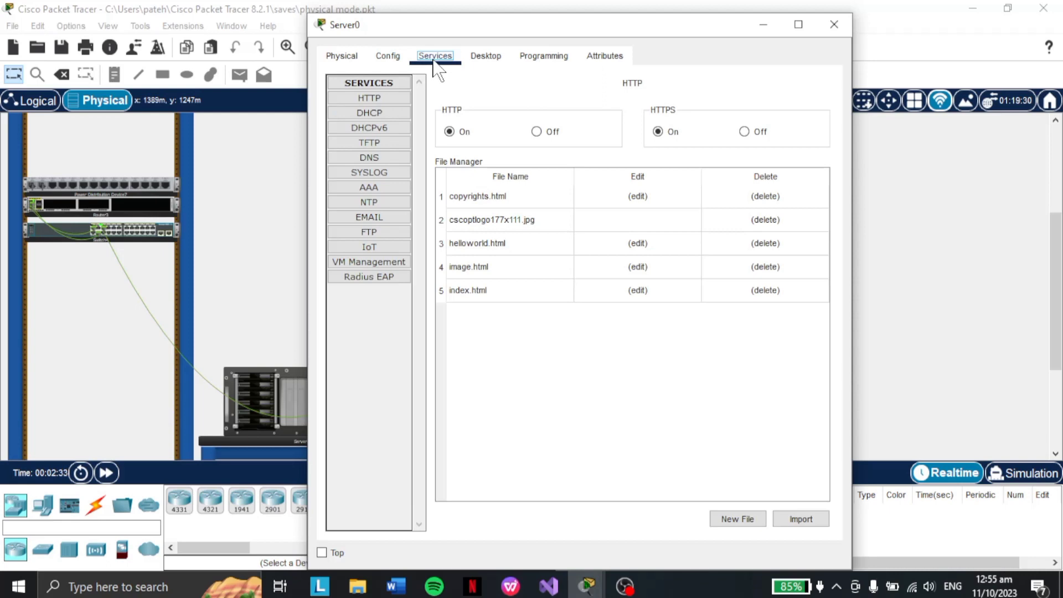
pyautogui.click(382, 116)
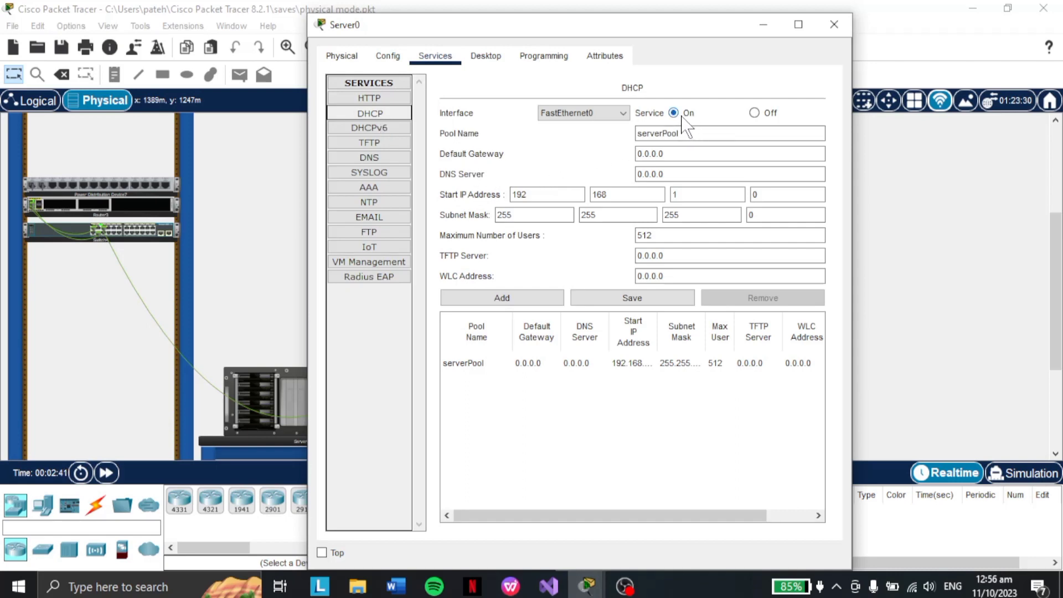
pyautogui.moveTo(678, 155); pyautogui.dragTo(607, 159)
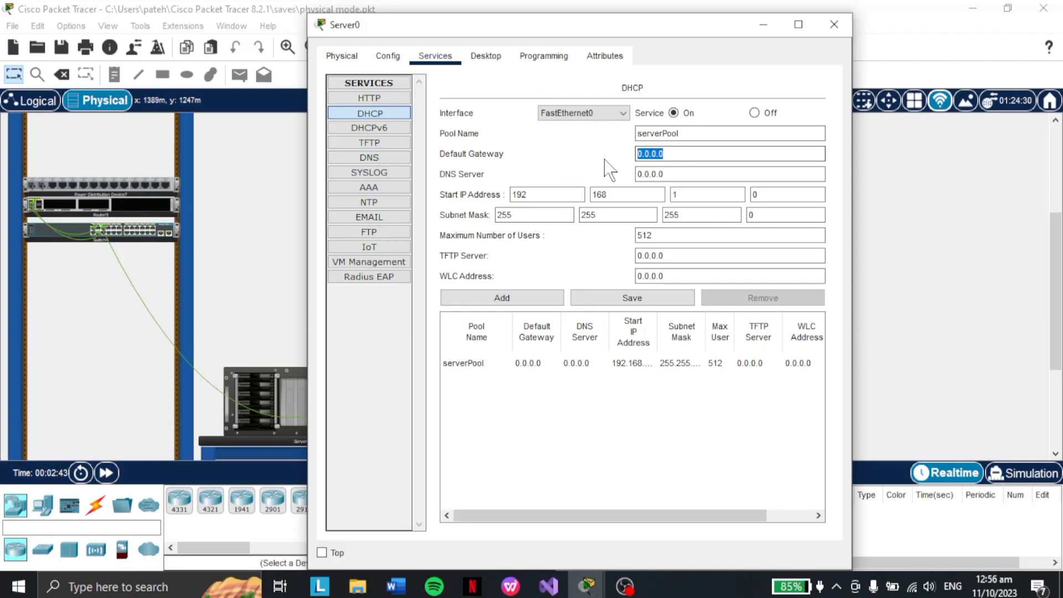
pyautogui.press('BackSpace')
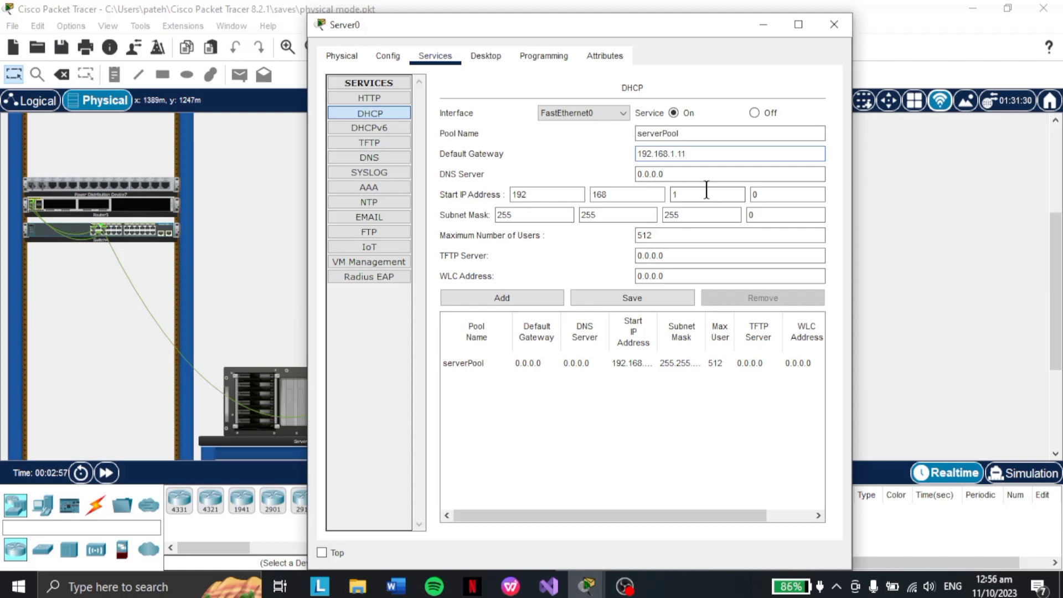
pyautogui.click(601, 158)
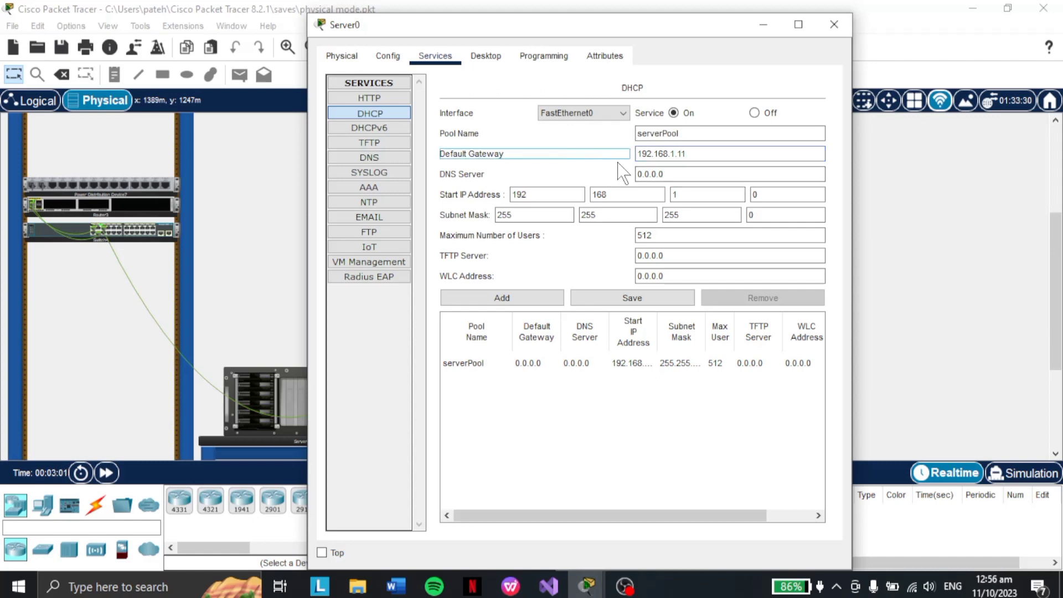
pyautogui.click(771, 194)
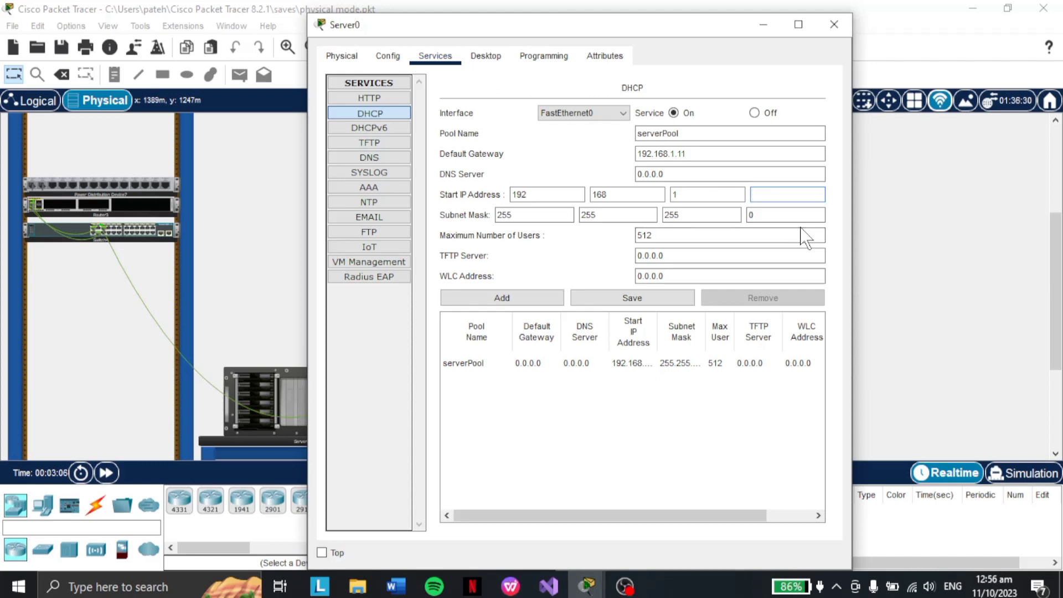
pyautogui.click(595, 157)
pyautogui.click(801, 91)
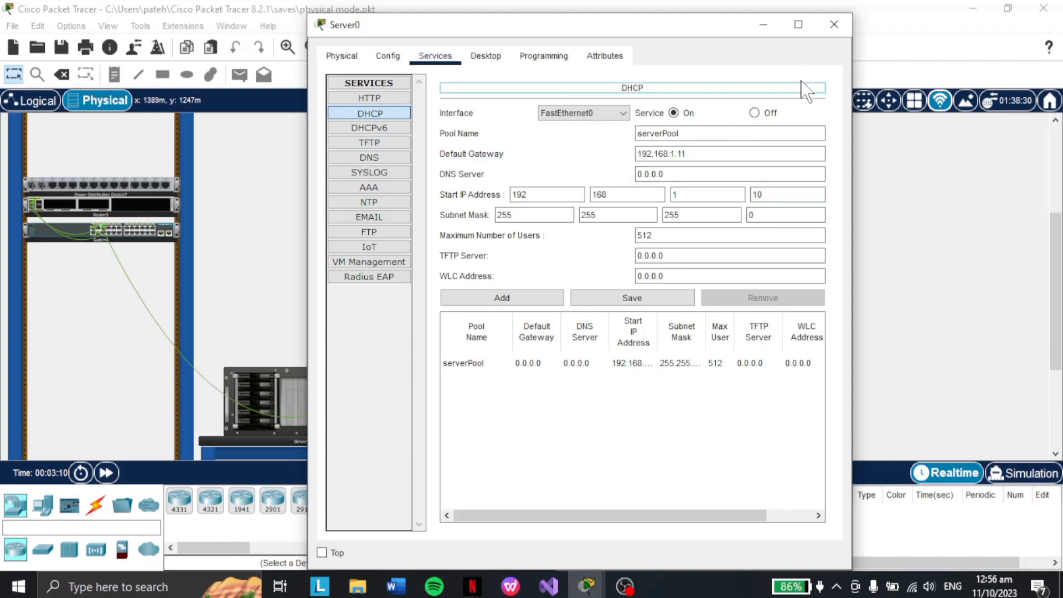
pyautogui.click(800, 79)
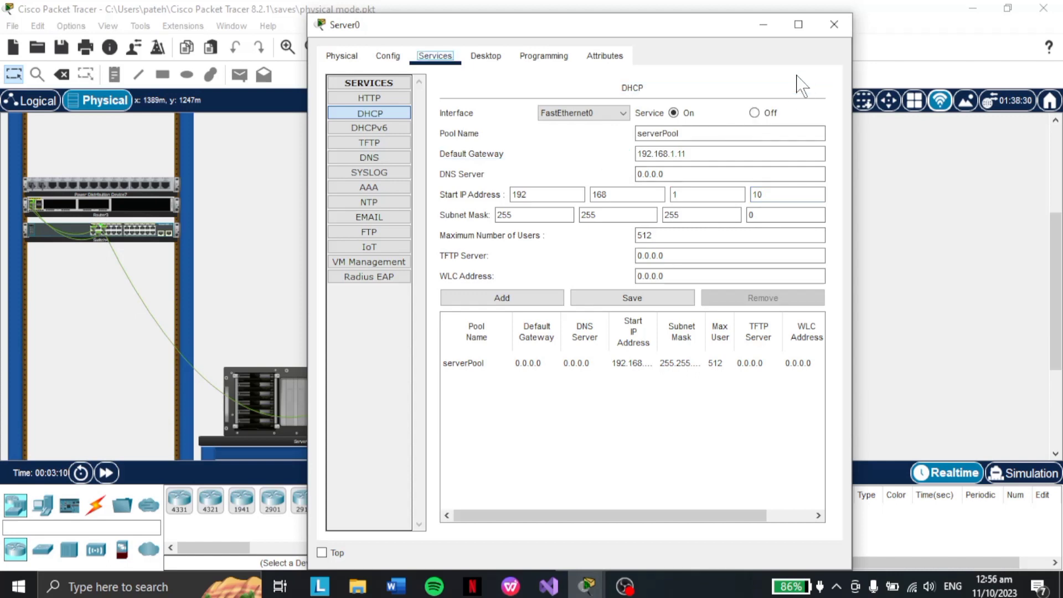
# Step: Re-enter serverPool's DHCP default gateway as 192.168.1.11 and its start IP address as 192.168.1.1, and close the Server0 window
pyautogui.click(375, 127)
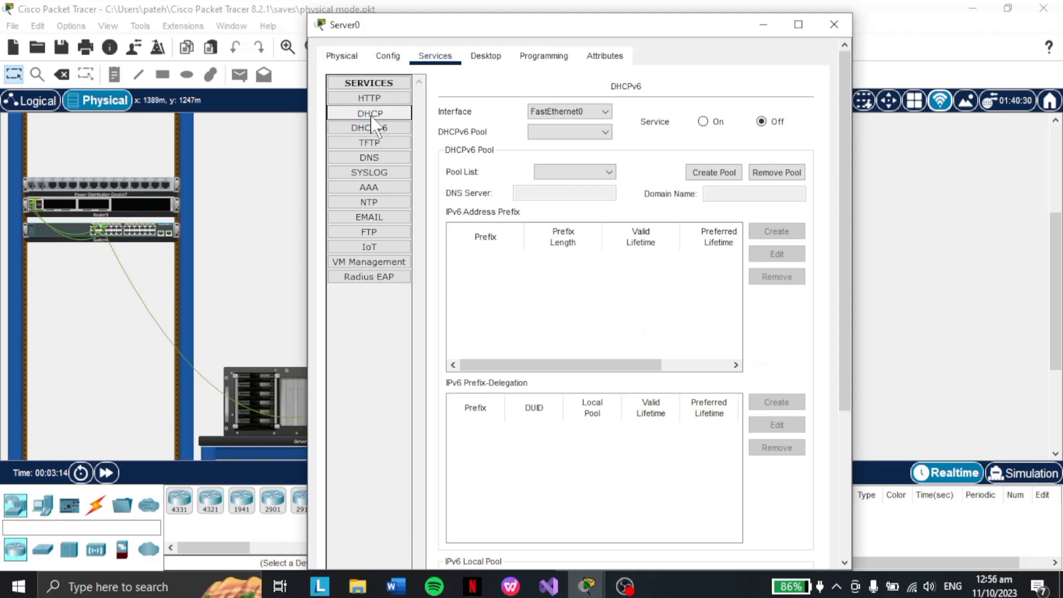
pyautogui.click(372, 116)
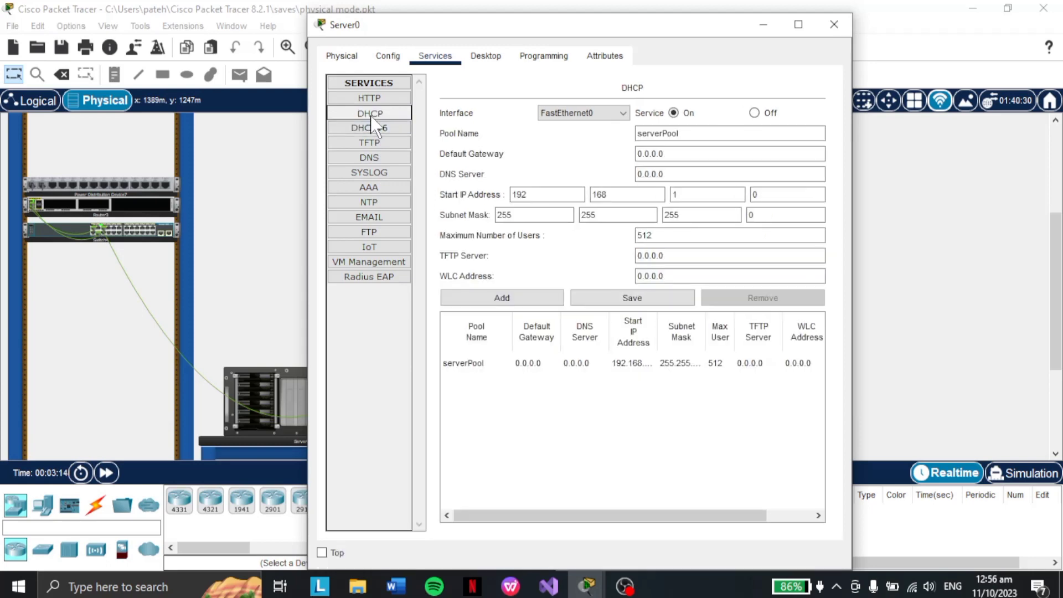
pyautogui.click(681, 155)
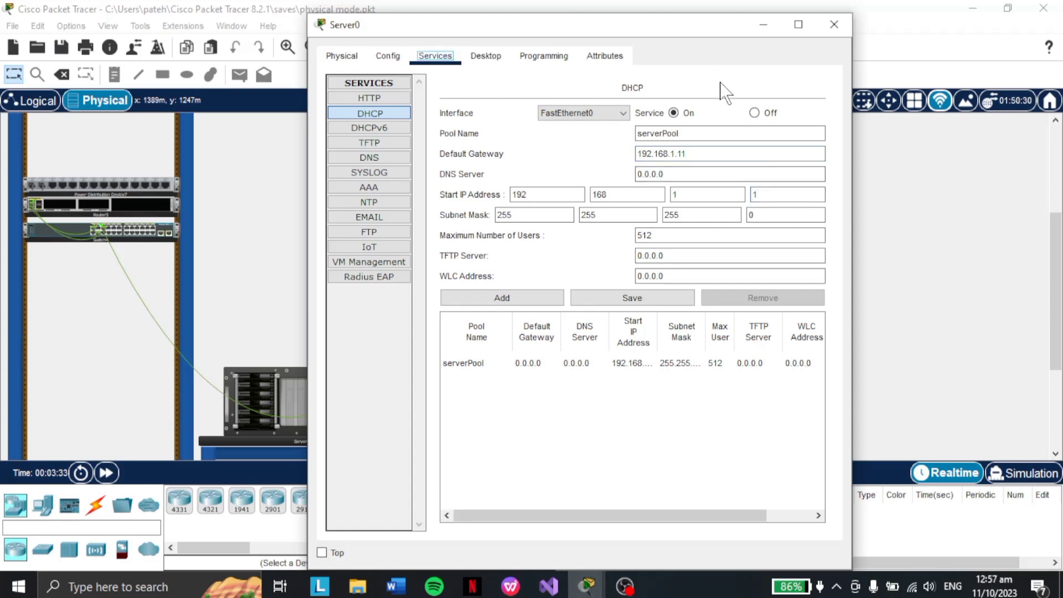
pyautogui.click(388, 57)
pyautogui.click(430, 60)
pyautogui.click(683, 131)
pyautogui.click(834, 25)
# Step: Return from the Main Wiring Closet to the Corporate Office floor plan
pyautogui.scroll(-1, 455, 216)
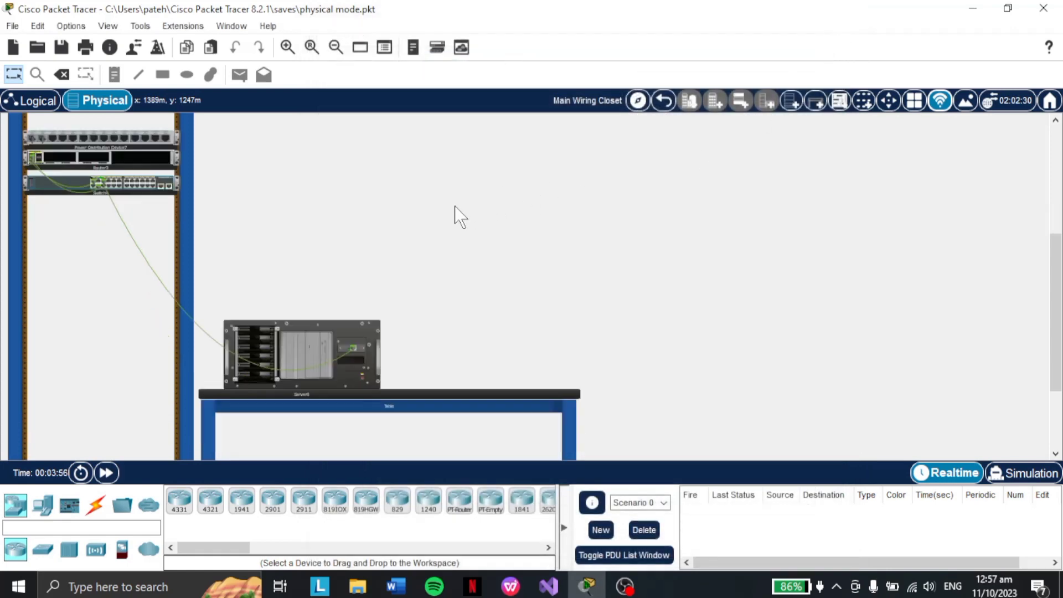
pyautogui.click(664, 100)
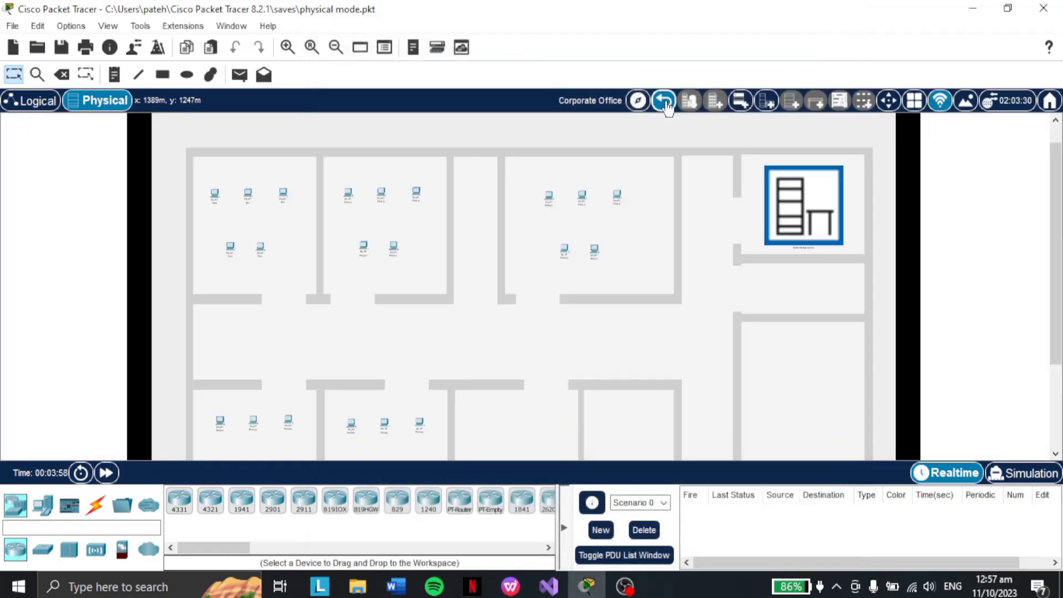
pyautogui.click(336, 48)
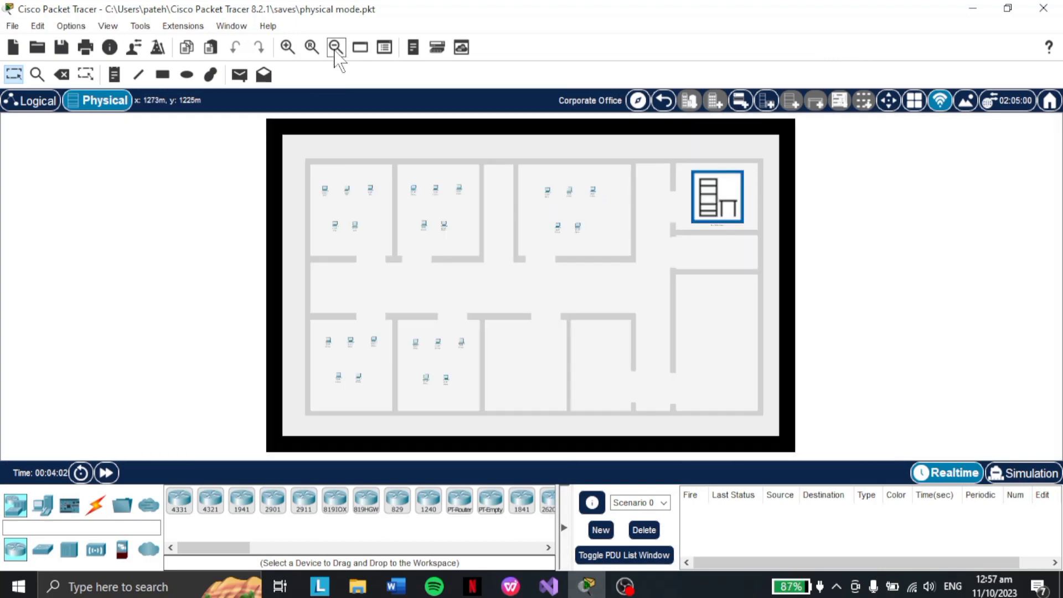
pyautogui.click(288, 47)
pyautogui.click(288, 48)
pyautogui.scroll(4, 351, 282)
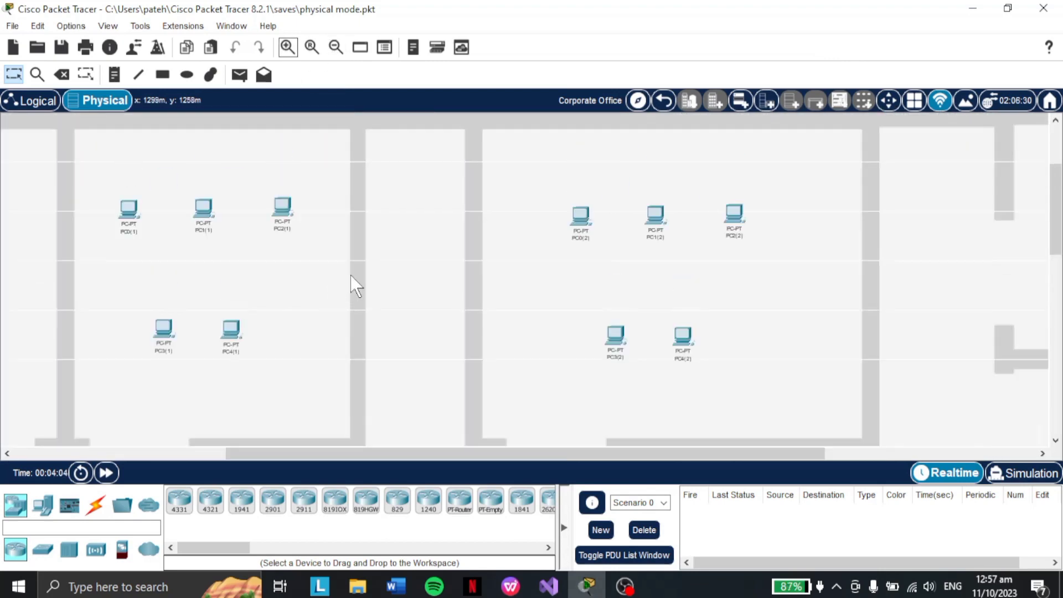
# Step: Place a 2960 switch among the PCs in each of the three upper rooms of the Corporate Office
pyautogui.moveTo(419, 454); pyautogui.dragTo(237, 443)
pyautogui.scroll(-3, 308, 377)
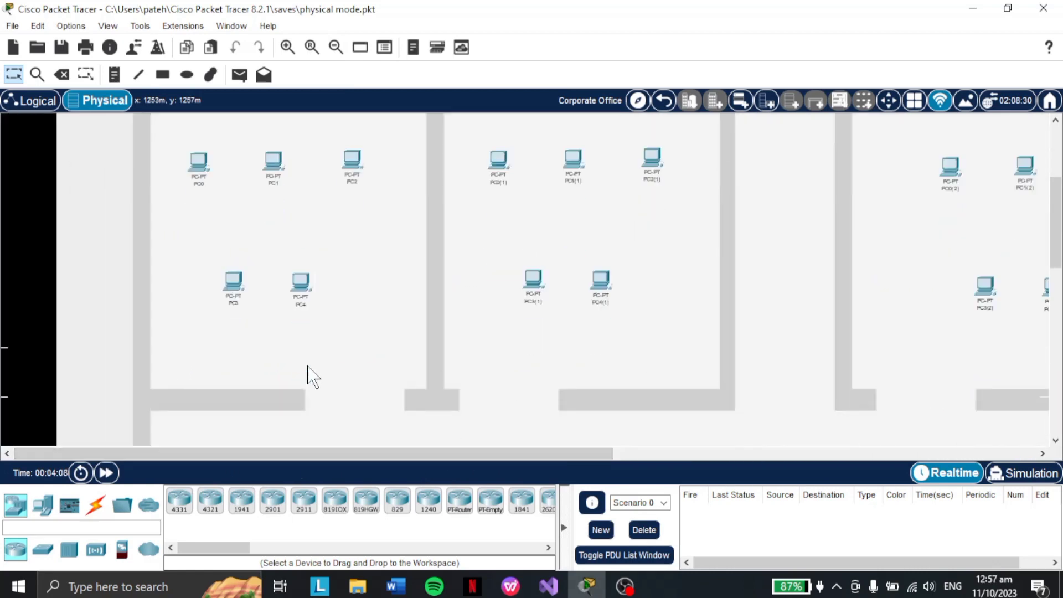
pyautogui.moveTo(360, 454); pyautogui.dragTo(255, 429)
pyautogui.scroll(3, 634, 354)
pyautogui.scroll(5, 287, 361)
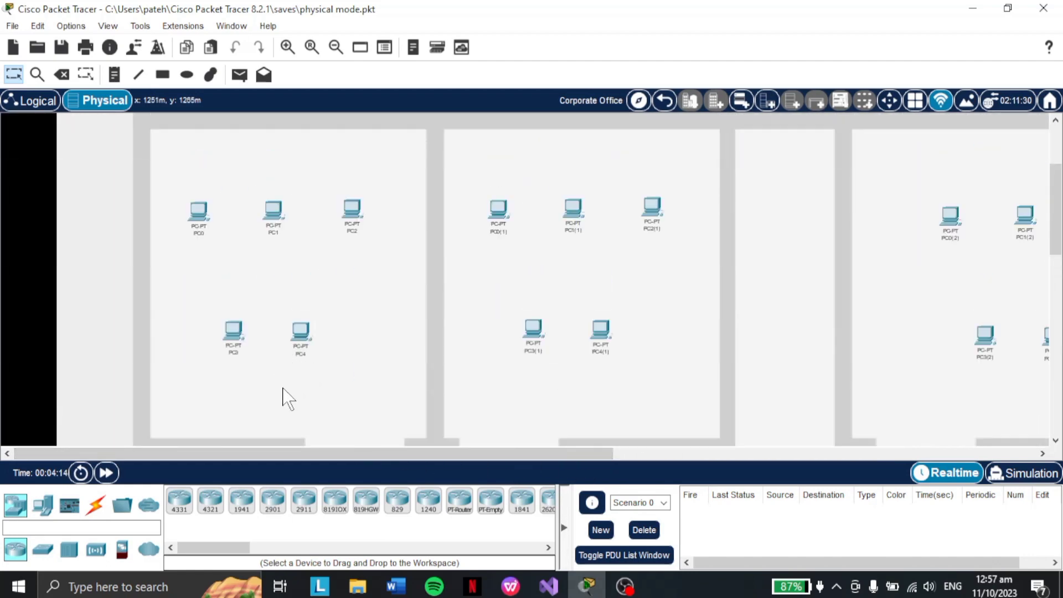
pyautogui.click(43, 550)
pyautogui.moveTo(187, 512); pyautogui.dragTo(267, 285)
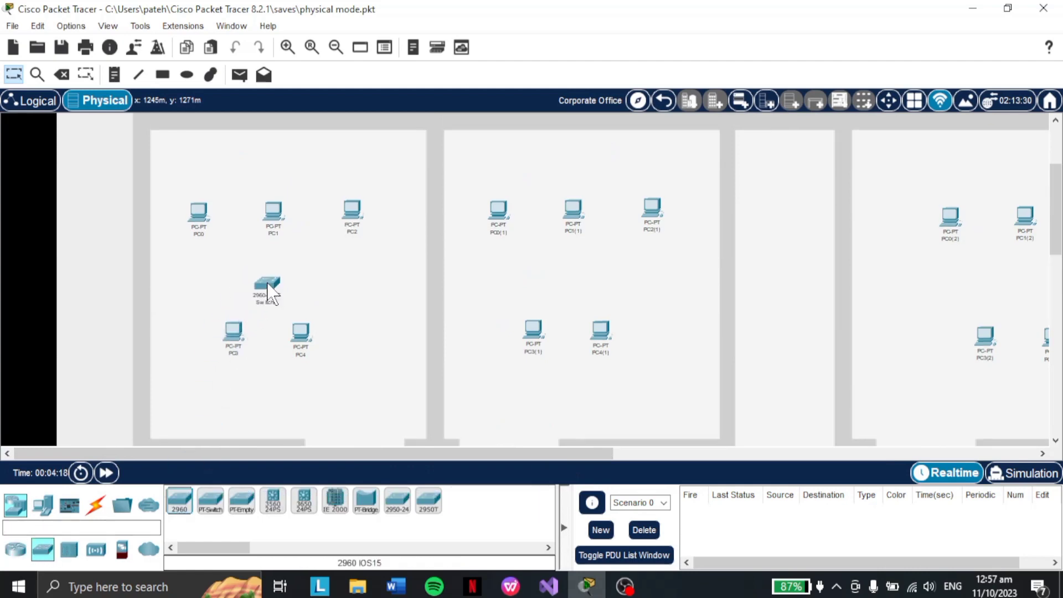
pyautogui.moveTo(183, 507); pyautogui.dragTo(576, 313)
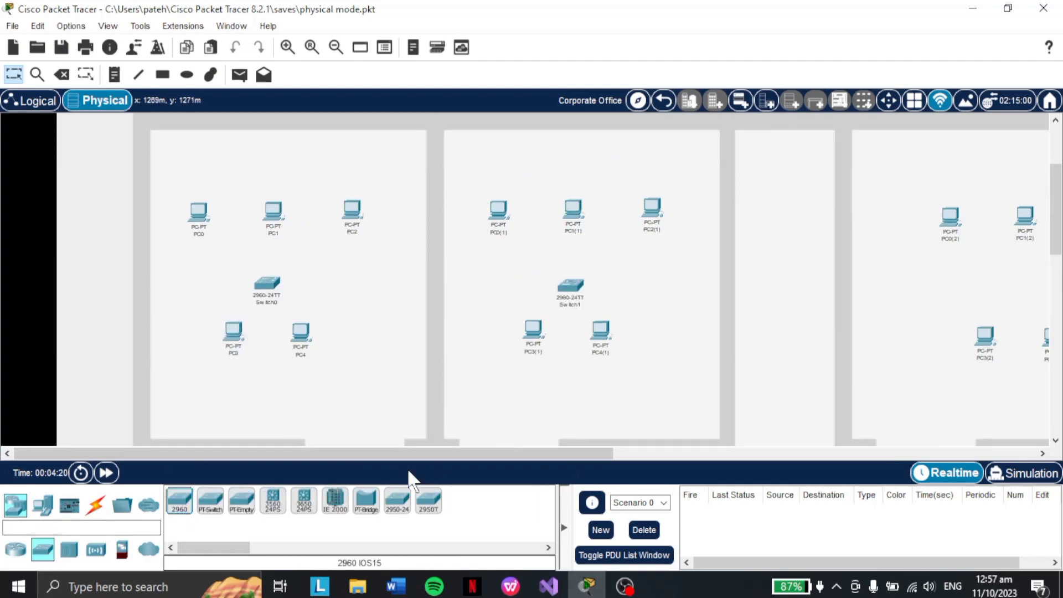
pyautogui.moveTo(393, 454); pyautogui.dragTo(682, 450)
pyautogui.moveTo(179, 501); pyautogui.dragTo(514, 286)
# Step: Add a 2960 switch among the PCs in each of the two lower rooms that contain computers
pyautogui.scroll(-7, 427, 379)
pyautogui.moveTo(422, 454); pyautogui.dragTo(143, 451)
pyautogui.scroll(-4, 261, 400)
pyautogui.moveTo(179, 501); pyautogui.dragTo(257, 258)
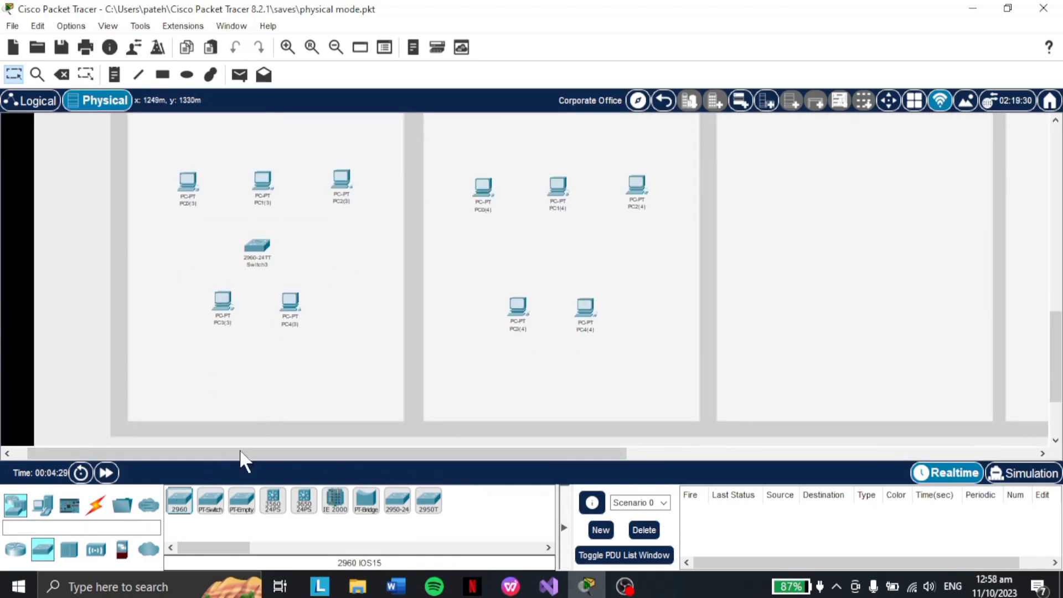
pyautogui.moveTo(186, 509); pyautogui.dragTo(551, 267)
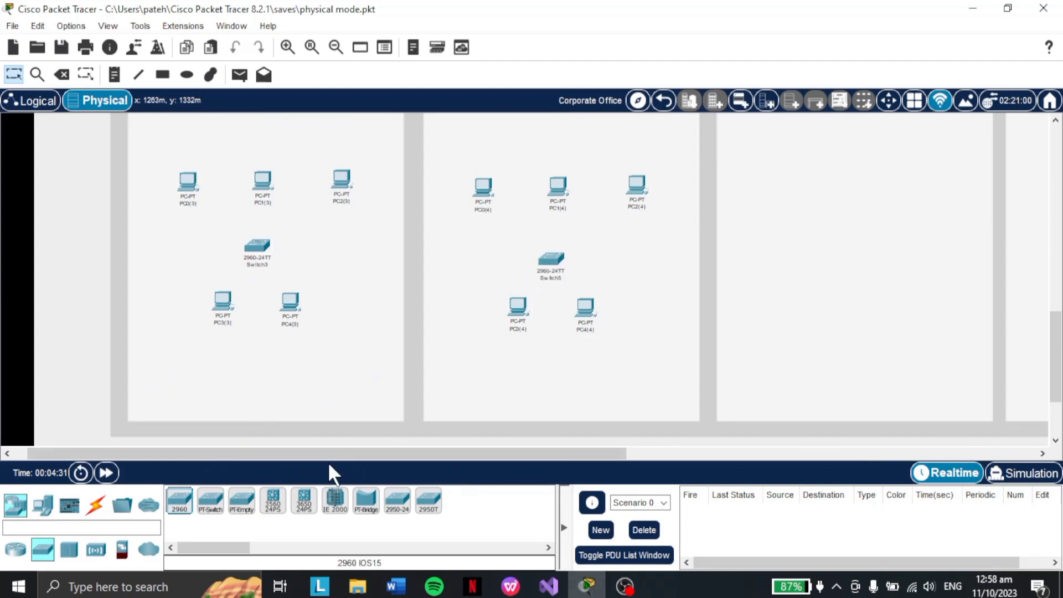
# Step: Place one 2960 switch in each of the two empty lower rooms beside the PC rooms
pyautogui.moveTo(330, 453); pyautogui.dragTo(518, 443)
pyautogui.moveTo(179, 501); pyautogui.dragTo(539, 242)
pyautogui.moveTo(186, 508); pyautogui.dragTo(792, 251)
# Step: Add a 2960 switch to the large empty room below the Main Wiring Closet
pyautogui.moveTo(447, 453); pyautogui.dragTo(825, 412)
pyautogui.scroll(5, 829, 413)
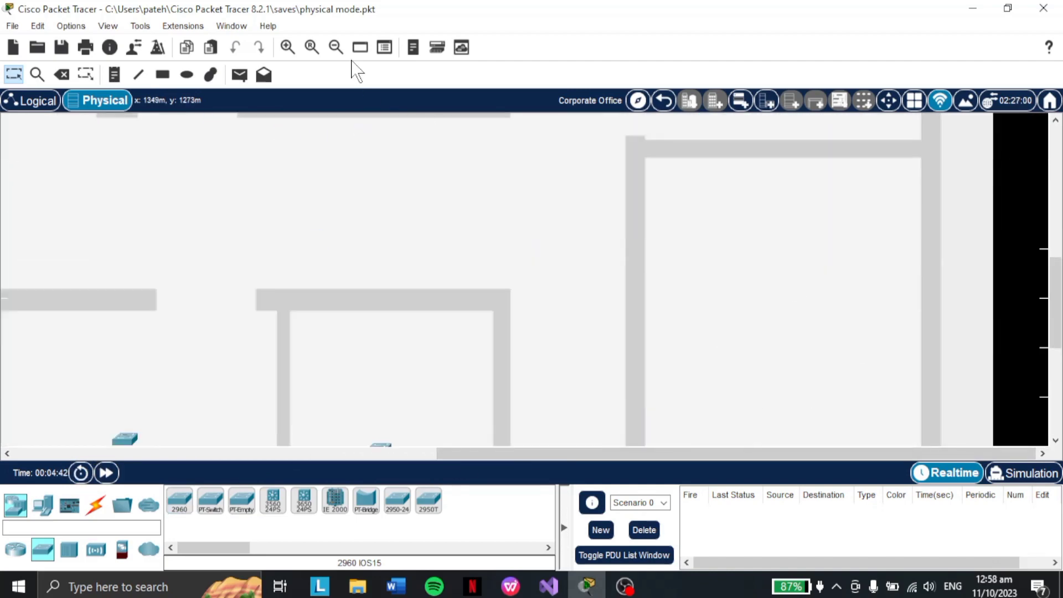
pyautogui.click(336, 47)
pyautogui.moveTo(181, 512); pyautogui.dragTo(876, 346)
pyautogui.scroll(4, 848, 286)
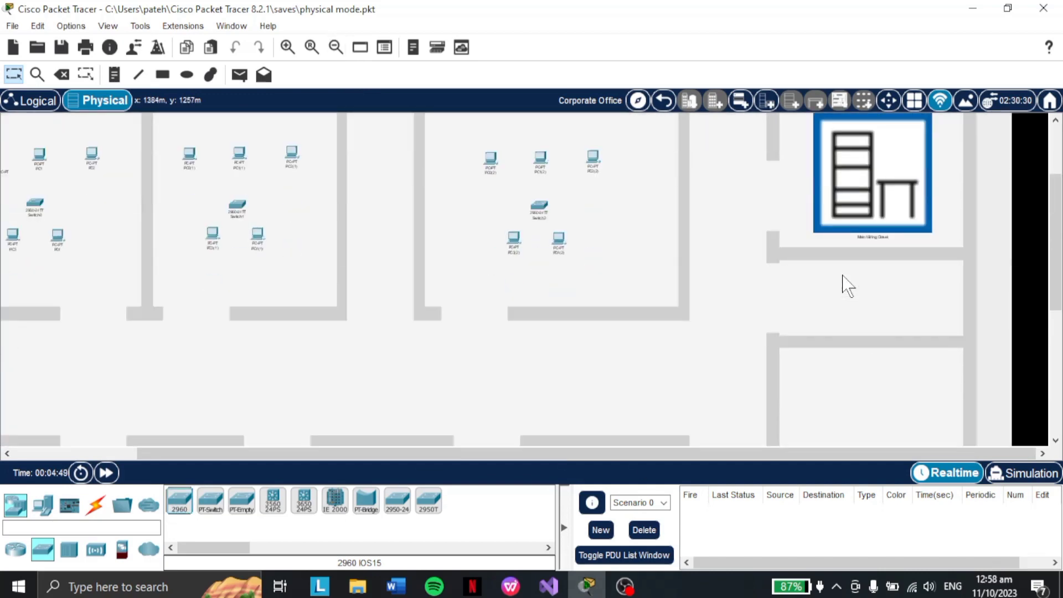
# Step: Connect PC0's FastEthernet0 port to Switch0 in the first upper room with a Copper Cross-Over cable
pyautogui.scroll(-4, 792, 335)
pyautogui.moveTo(618, 458); pyautogui.dragTo(284, 458)
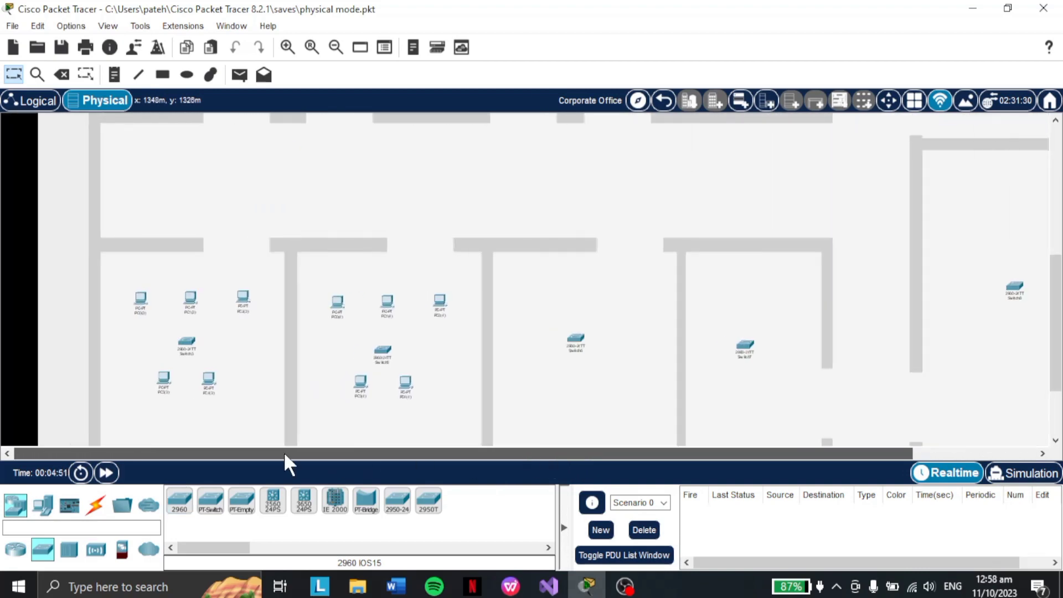
pyautogui.scroll(-4, 277, 363)
pyautogui.scroll(2, 277, 360)
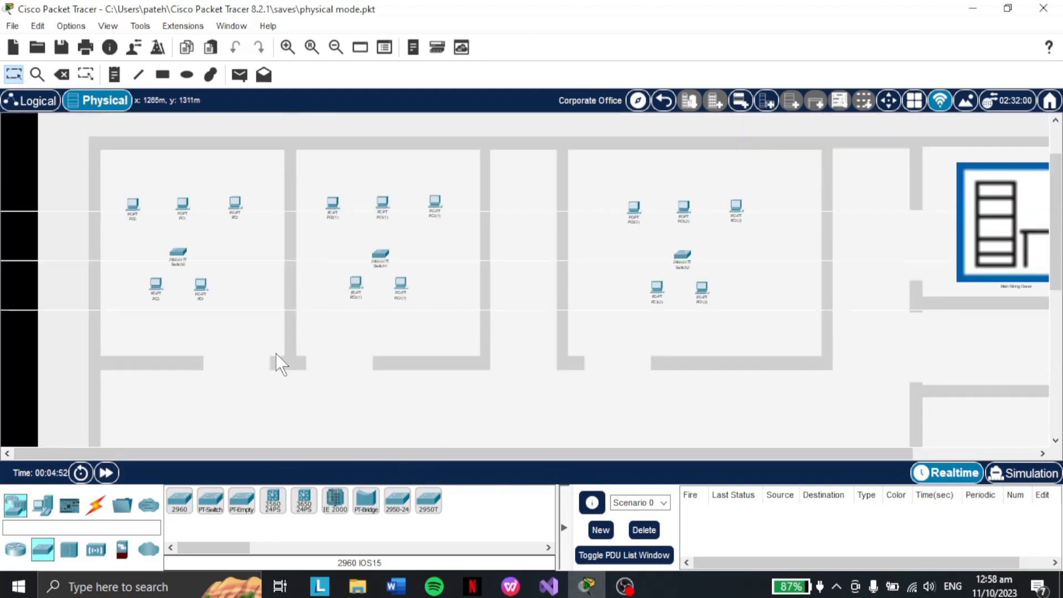
pyautogui.click(287, 48)
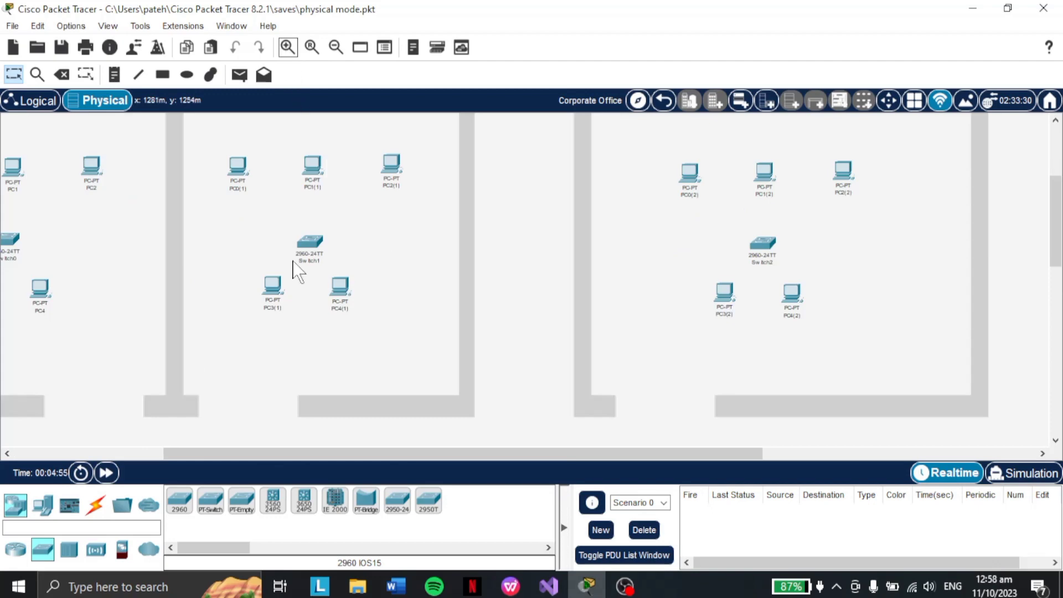
pyautogui.moveTo(320, 454); pyautogui.dragTo(197, 459)
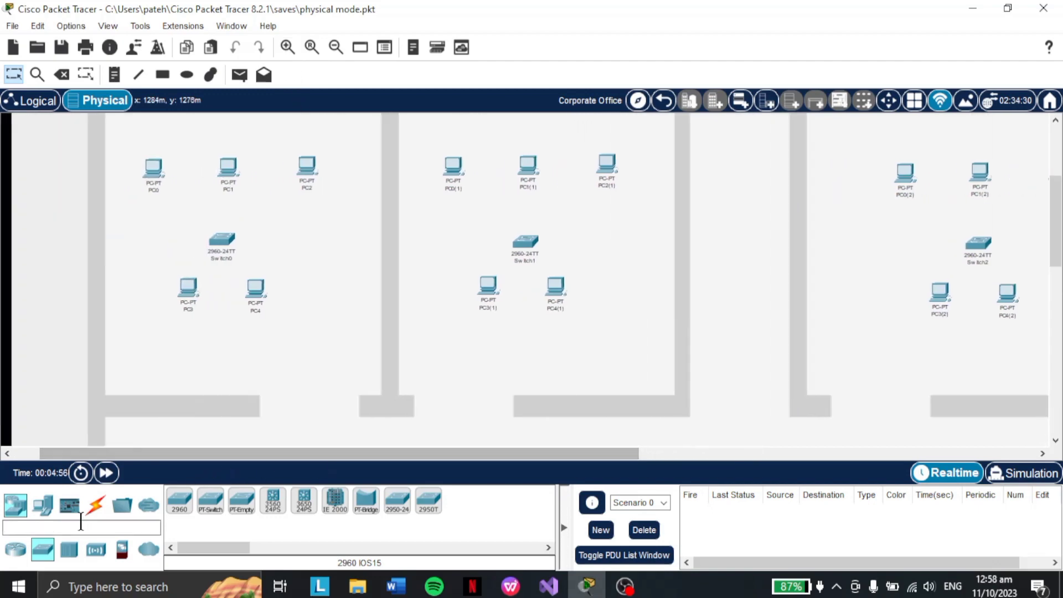
pyautogui.click(96, 504)
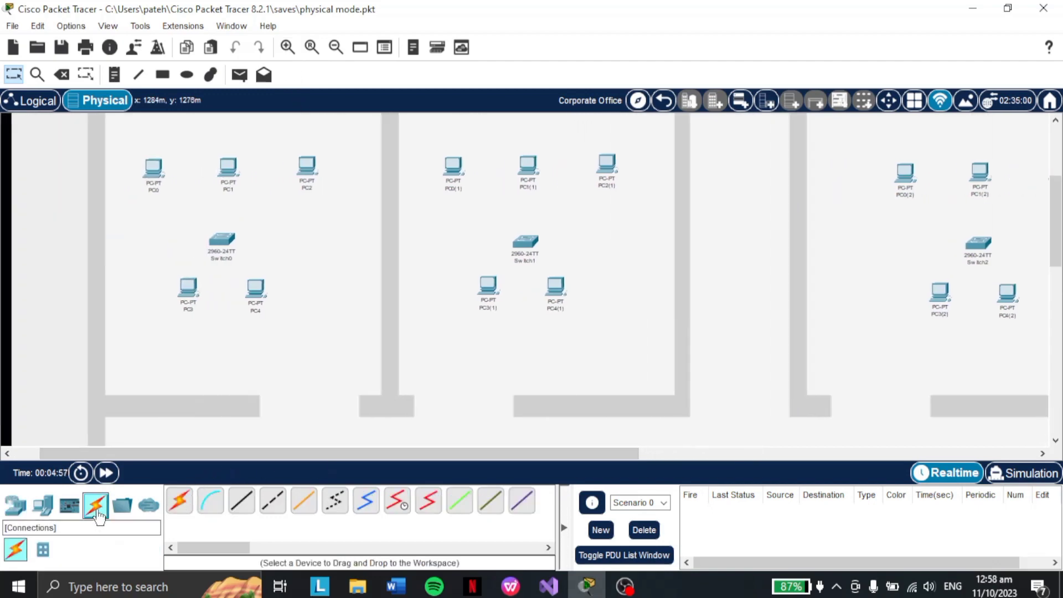
pyautogui.click(269, 503)
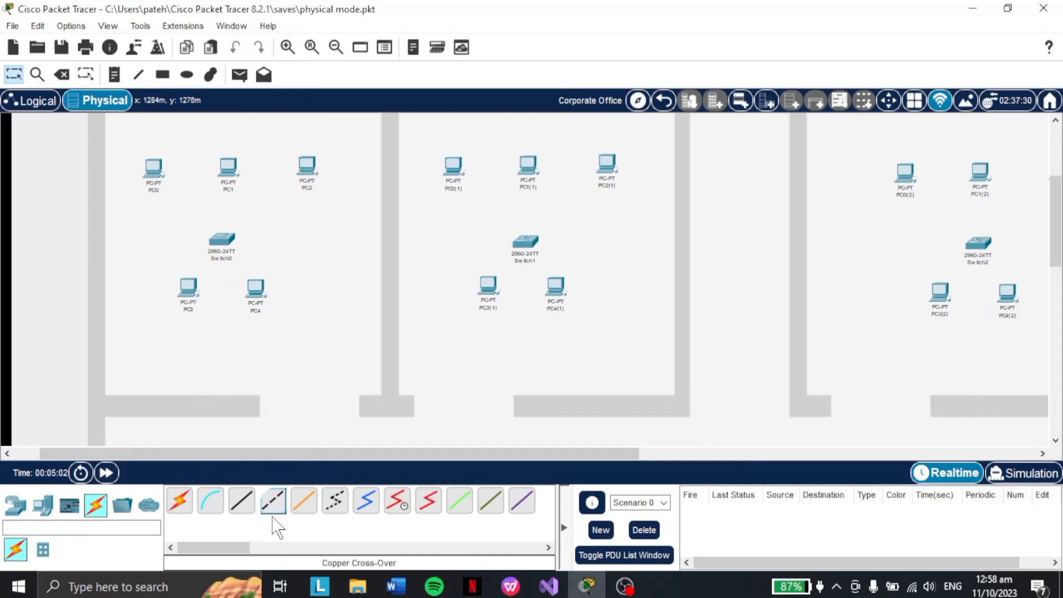
pyautogui.click(272, 502)
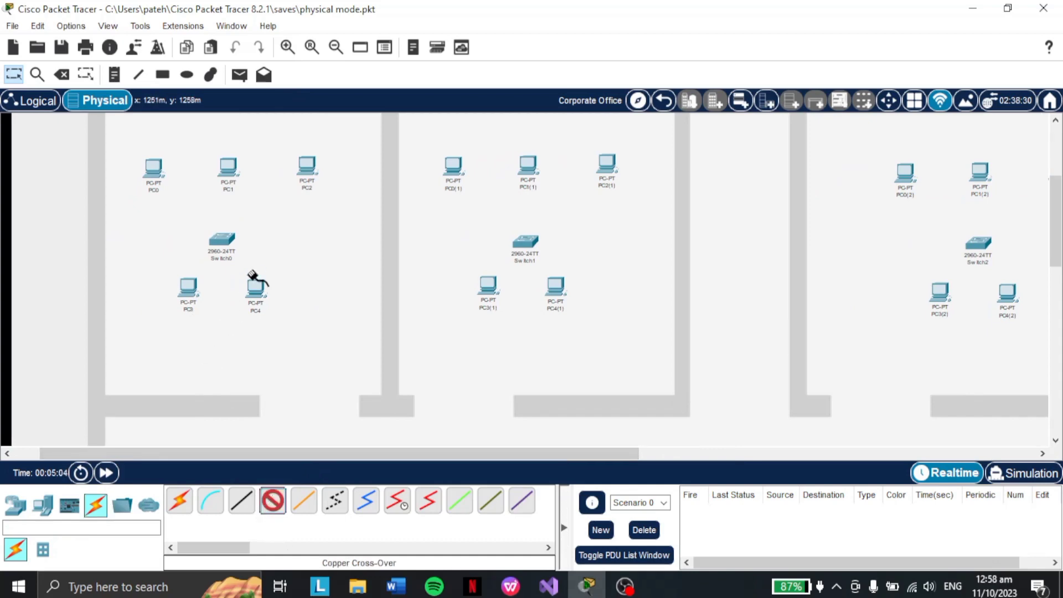
pyautogui.click(151, 172)
pyautogui.click(216, 232)
pyautogui.click(223, 243)
pyautogui.click(244, 210)
# Step: Connect the FastEthernet0 ports of PC1 and PC2 to Switch0 with Copper Cross-Over cables
pyautogui.click(228, 169)
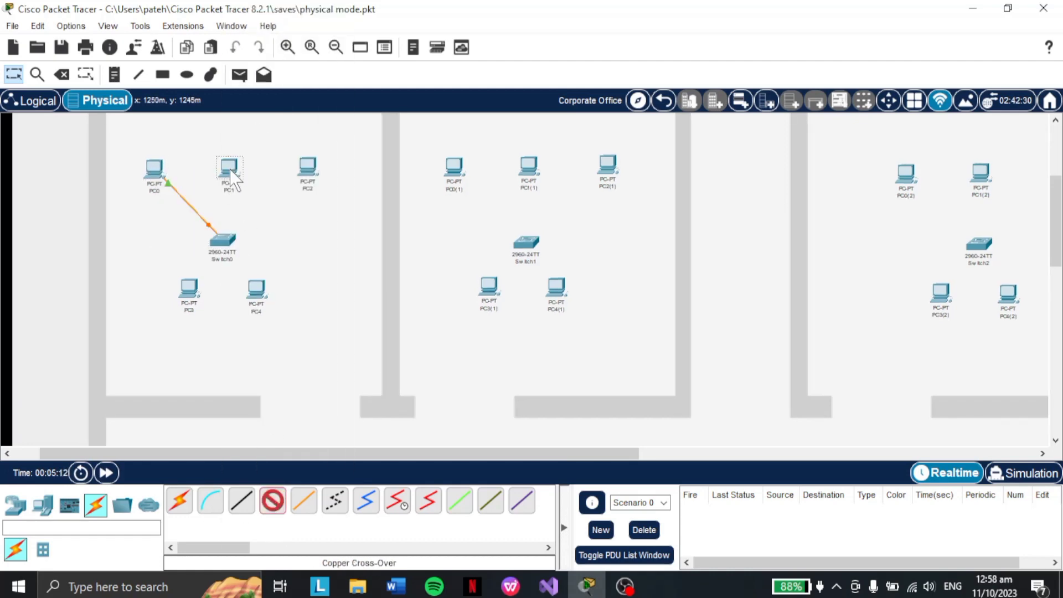
pyautogui.click(266, 180)
pyautogui.click(224, 242)
pyautogui.click(288, 69)
pyautogui.click(273, 501)
pyautogui.click(308, 167)
pyautogui.click(338, 178)
pyautogui.click(224, 241)
pyautogui.click(288, 60)
# Step: Connect the FastEthernet0 ports of PC3 and PC4 to Switch0 with Copper Cross-Over cables
pyautogui.click(272, 501)
pyautogui.click(189, 287)
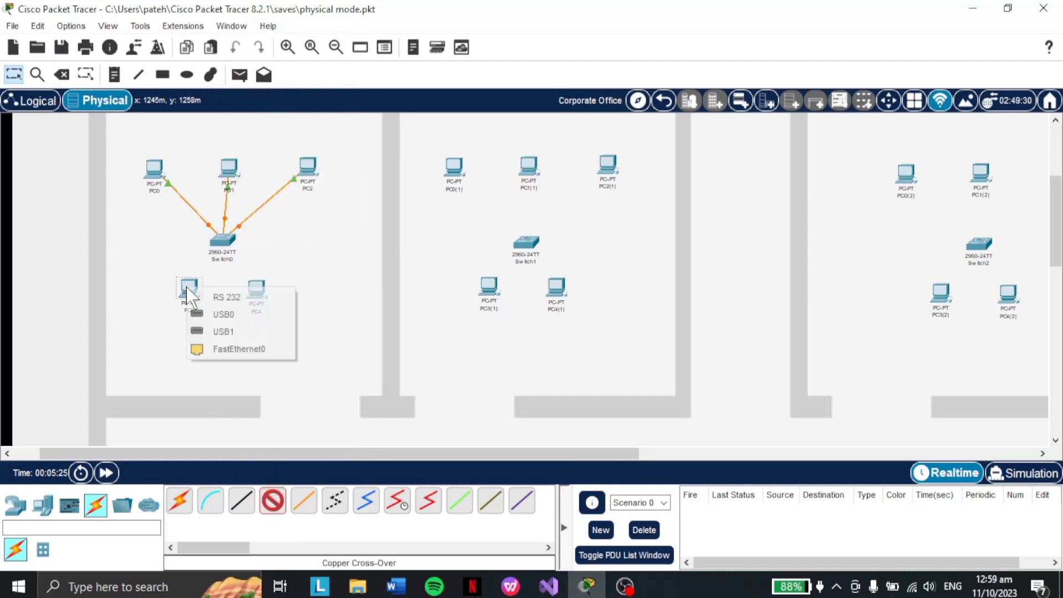
pyautogui.click(233, 350)
pyautogui.click(217, 246)
pyautogui.click(283, 29)
pyautogui.click(272, 501)
pyautogui.click(257, 288)
pyautogui.click(302, 351)
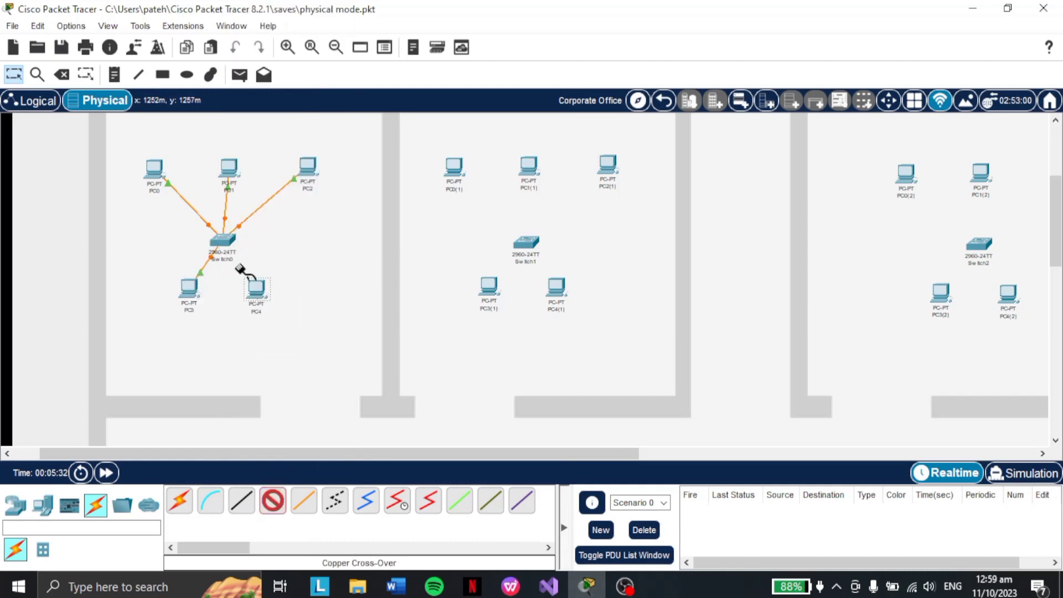
pyautogui.click(221, 242)
pyautogui.click(283, 28)
# Step: In the second upper room, cable PC0(1)'s FastEthernet0 port to Switch1's FastEthernet0/1 port with a Copper Cross-Over cable
pyautogui.click(273, 502)
pyautogui.click(454, 166)
pyautogui.click(498, 228)
pyautogui.click(523, 242)
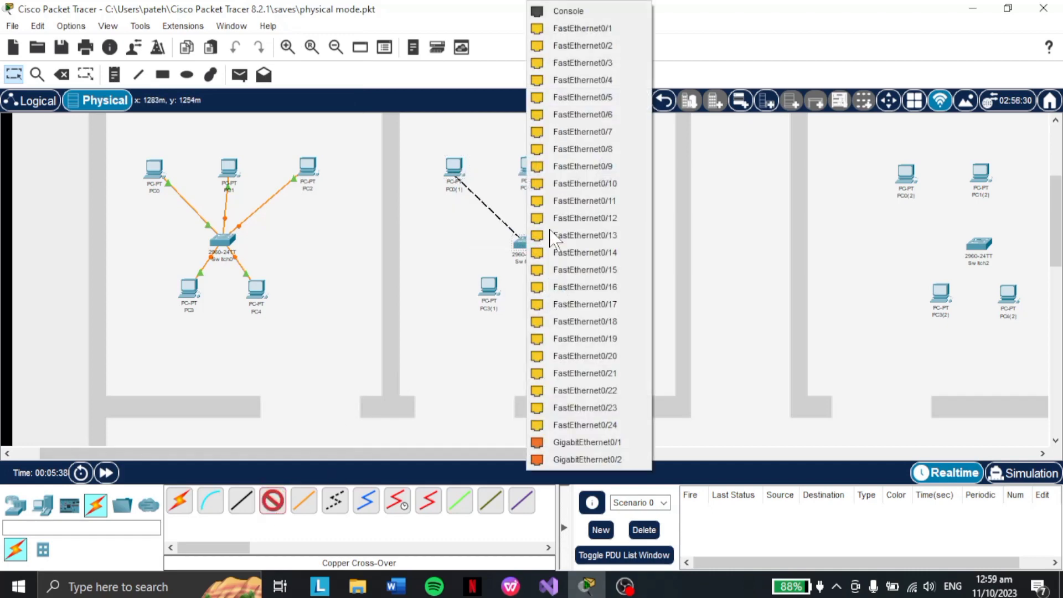
pyautogui.click(606, 31)
# Step: Connect the FastEthernet0 ports of PC1(1) and PC2(1) to Switch1 with Copper Cross-Over cables
pyautogui.click(272, 501)
pyautogui.click(528, 166)
pyautogui.click(573, 229)
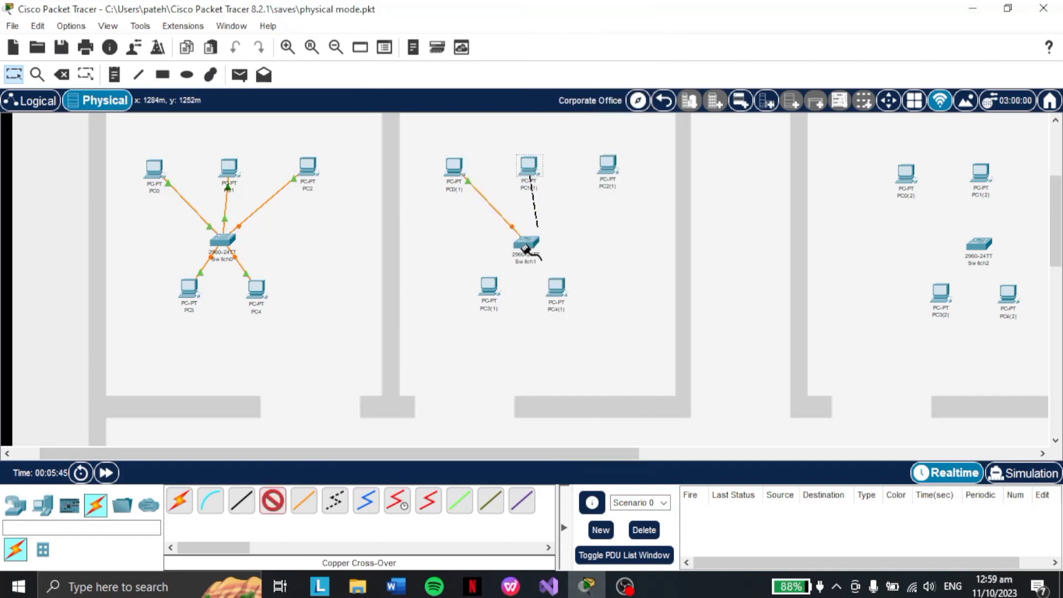
pyautogui.click(527, 242)
pyautogui.click(273, 501)
pyautogui.click(607, 166)
pyautogui.click(652, 228)
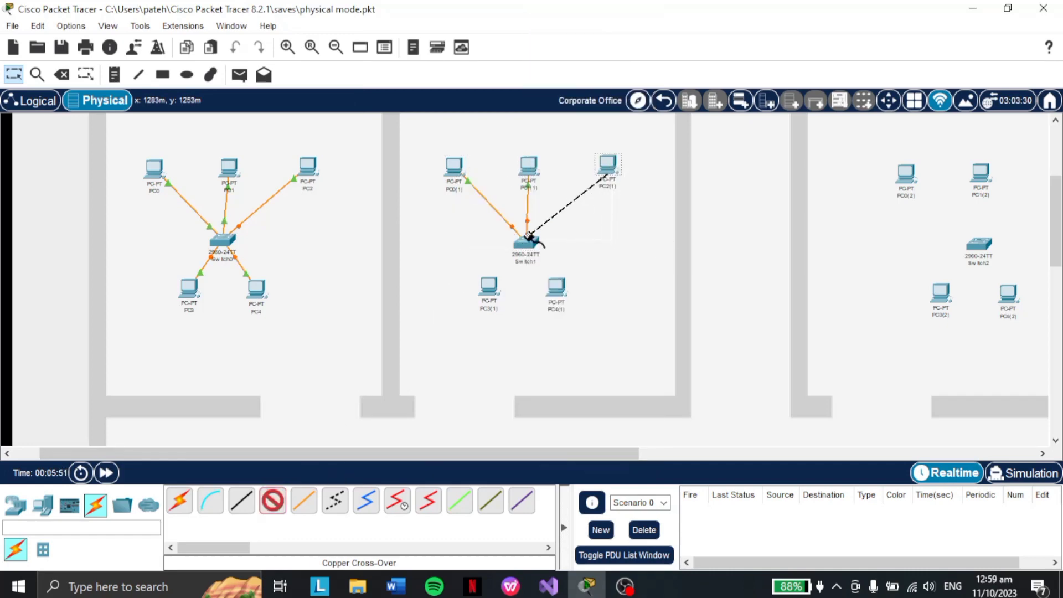
pyautogui.click(526, 242)
pyautogui.click(598, 75)
# Step: Connect the FastEthernet0 ports of PC3(1) and PC4(1) to Switch1 with Copper Cross-Over cables
pyautogui.click(272, 501)
pyautogui.click(489, 286)
pyautogui.click(533, 350)
pyautogui.click(526, 242)
pyautogui.click(598, 119)
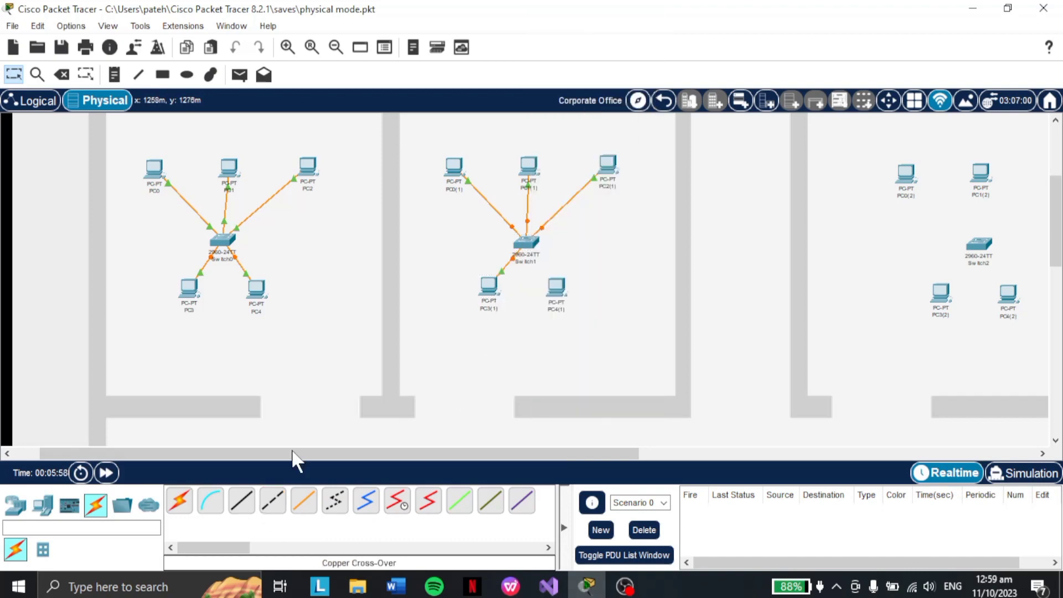
pyautogui.click(273, 501)
pyautogui.click(557, 286)
pyautogui.click(611, 349)
pyautogui.click(526, 242)
pyautogui.click(598, 27)
# Step: In the third upper room, cable the FastEthernet0 ports of PC0(2) and PC1(2) to Switch2 with Copper Cross-Over cables
pyautogui.click(273, 501)
pyautogui.moveTo(499, 453); pyautogui.dragTo(680, 453)
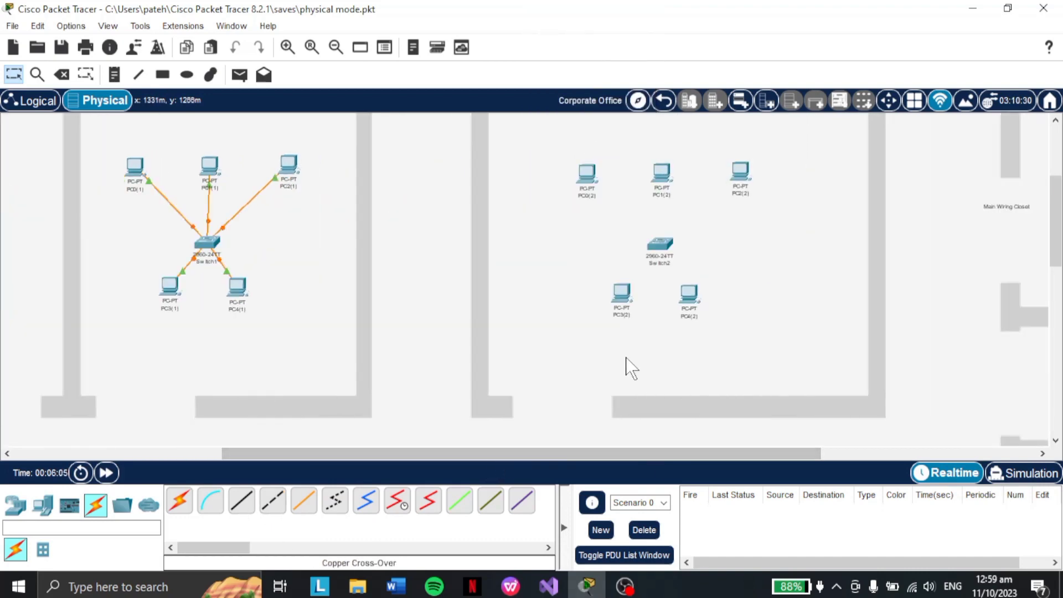
pyautogui.click(586, 174)
pyautogui.click(637, 237)
pyautogui.click(659, 244)
pyautogui.click(730, 89)
pyautogui.click(273, 501)
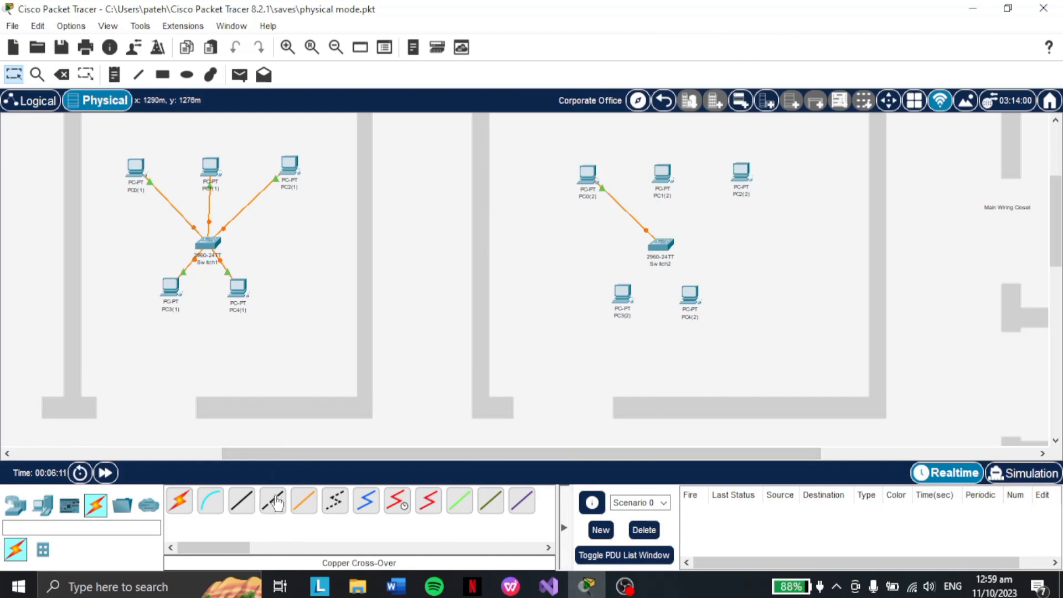
pyautogui.click(662, 172)
pyautogui.click(716, 240)
pyautogui.click(656, 244)
pyautogui.click(720, 29)
# Step: Connect PC2(2)'s FastEthernet0 port to Switch2 with a Copper Cross-Over cable
pyautogui.click(272, 501)
pyautogui.click(741, 170)
pyautogui.click(798, 239)
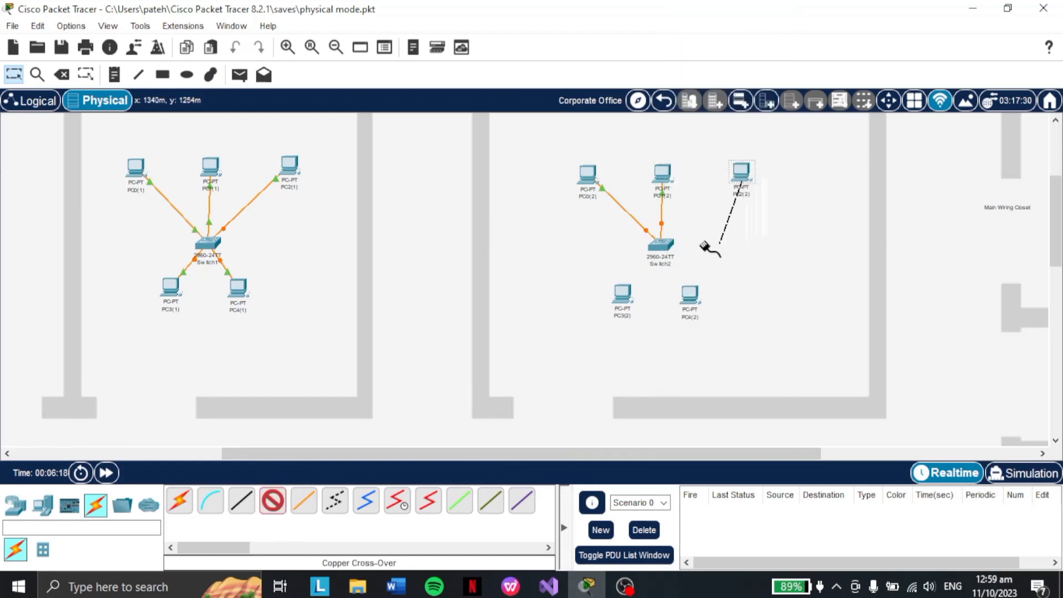
pyautogui.click(658, 244)
pyautogui.click(720, 28)
# Step: Connect the FastEthernet0 ports of PC3(2) and PC4(2) to Switch2 with Copper Cross-Over cables
pyautogui.click(273, 501)
pyautogui.click(689, 294)
pyautogui.click(687, 359)
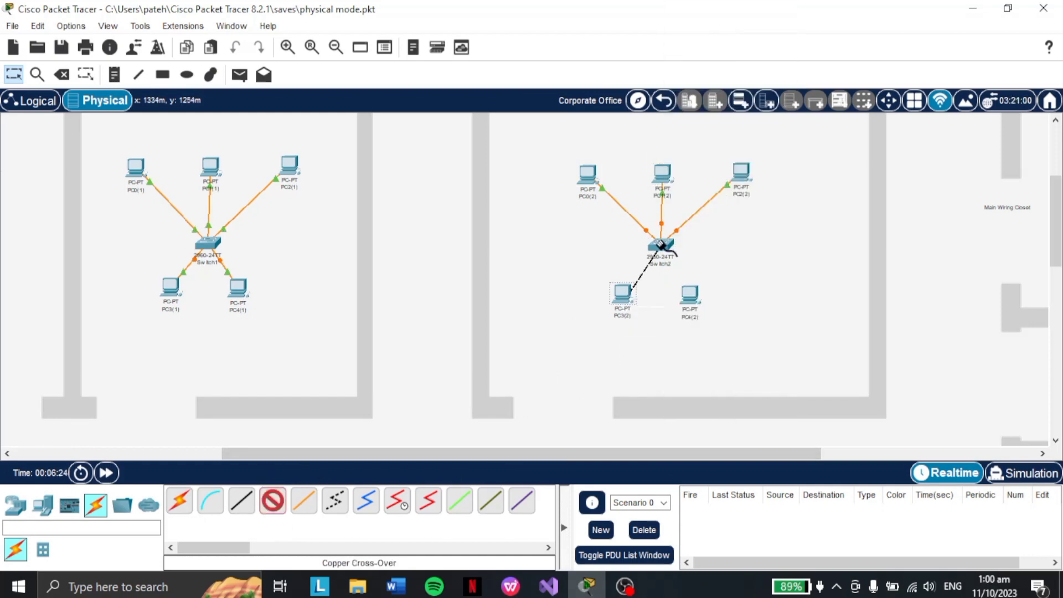
pyautogui.click(660, 244)
pyautogui.click(272, 501)
pyautogui.click(689, 295)
pyautogui.click(731, 358)
pyautogui.click(660, 244)
pyautogui.click(720, 28)
# Step: In the first lower room, cable PC0(3)'s FastEthernet0 port to Switch3 with a Copper Cross-Over cable
pyautogui.scroll(-10, 391, 373)
pyautogui.hscroll(-5, 391, 373)
pyautogui.click(272, 501)
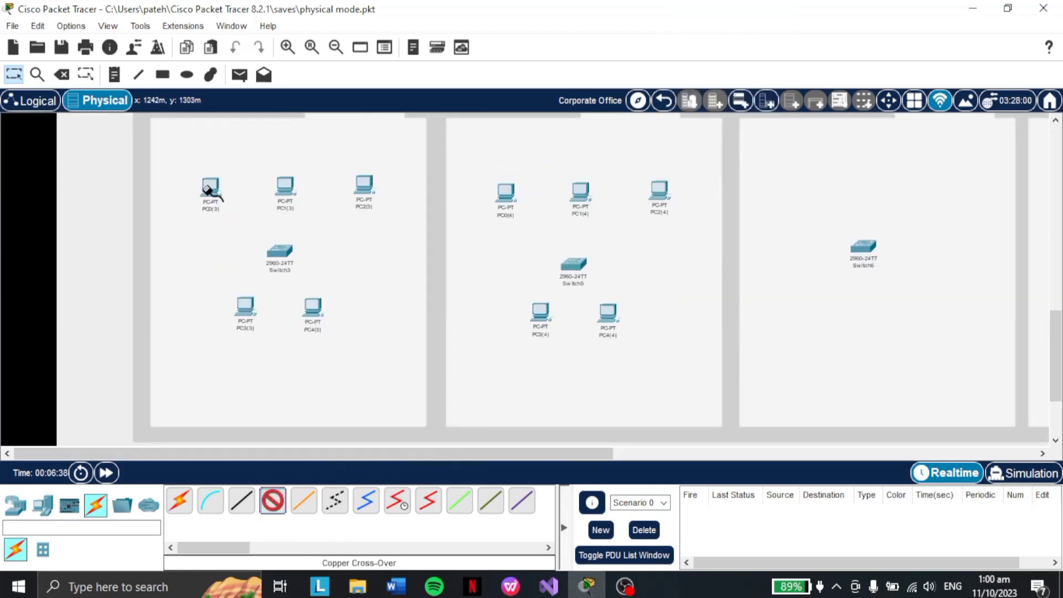
pyautogui.click(210, 188)
pyautogui.click(251, 196)
pyautogui.click(277, 252)
pyautogui.click(291, 260)
# Step: Connect the FastEthernet0 ports of PC1(3) and PC2(3) to Switch3 with Copper Cross-Over cables
pyautogui.click(272, 501)
pyautogui.click(285, 190)
pyautogui.click(301, 199)
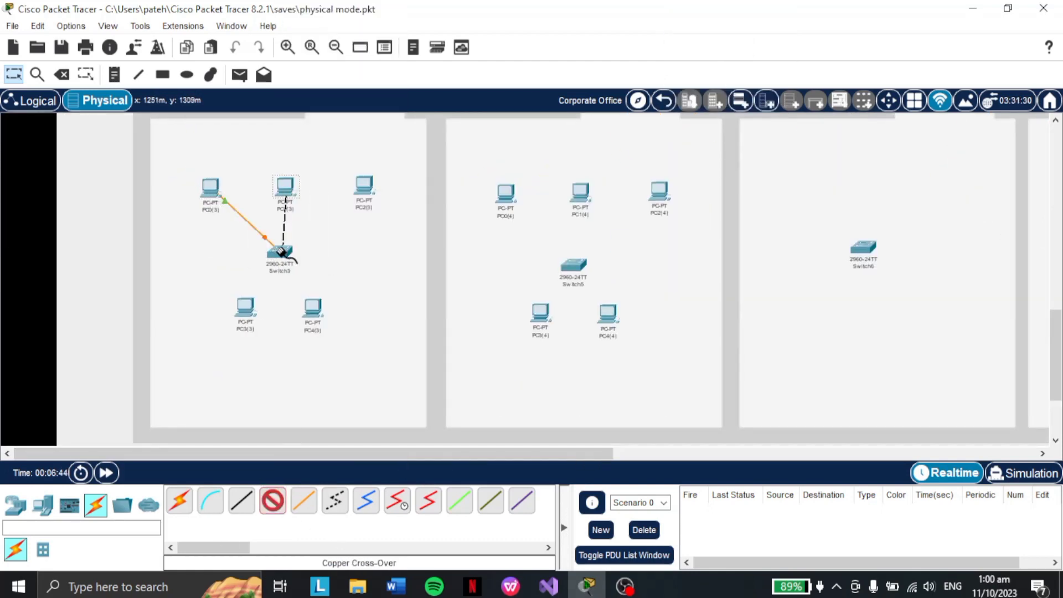
pyautogui.click(280, 248)
pyautogui.click(293, 257)
pyautogui.click(272, 501)
pyautogui.click(364, 187)
pyautogui.click(391, 236)
pyautogui.click(280, 250)
pyautogui.click(316, 299)
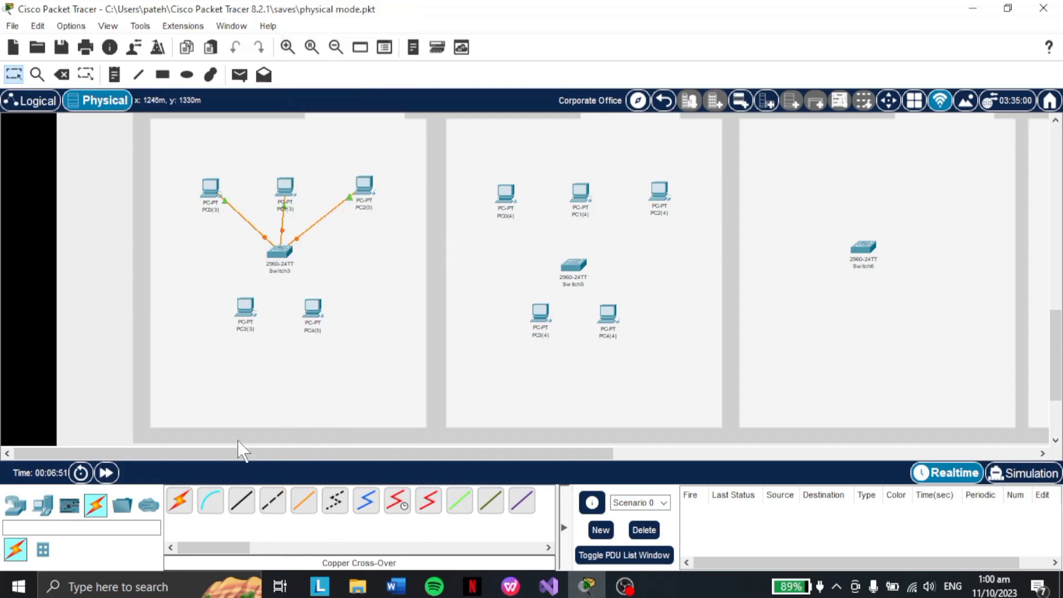
# Step: Connect the FastEthernet0 ports of PC3(3) and PC4(3) to Switch3 with Copper Cross-Over cables
pyautogui.click(273, 501)
pyautogui.click(249, 325)
pyautogui.click(307, 375)
pyautogui.click(280, 250)
pyautogui.click(321, 80)
pyautogui.click(272, 501)
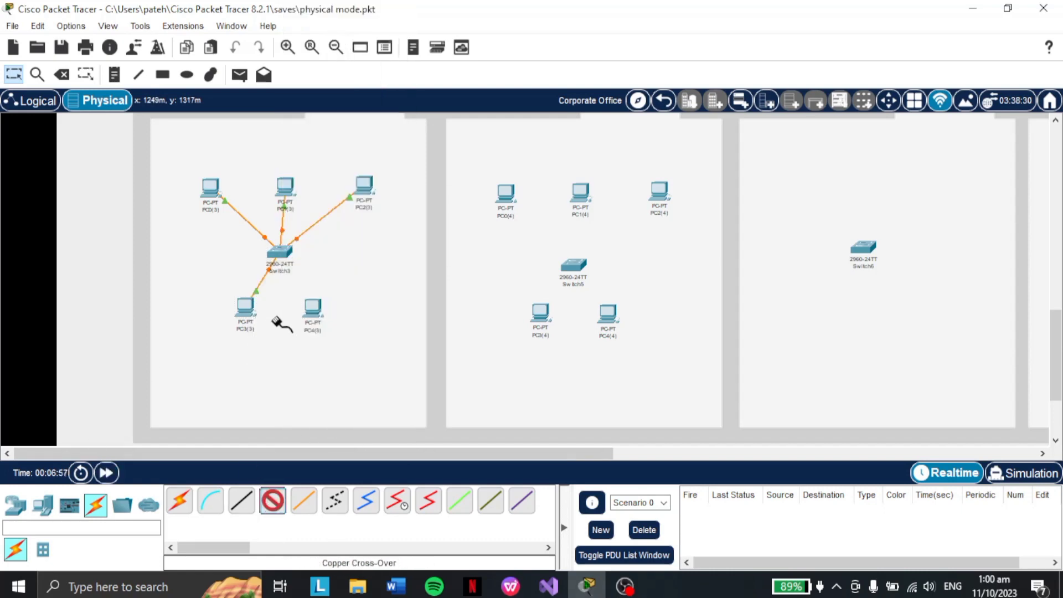
pyautogui.click(313, 308)
pyautogui.click(366, 372)
pyautogui.click(277, 254)
pyautogui.click(274, 147)
# Step: In the second lower room, cable the FastEthernet0 ports of PC3(4) and PC0(4) to Switch5 with Copper Cross-Over cables
pyautogui.click(273, 501)
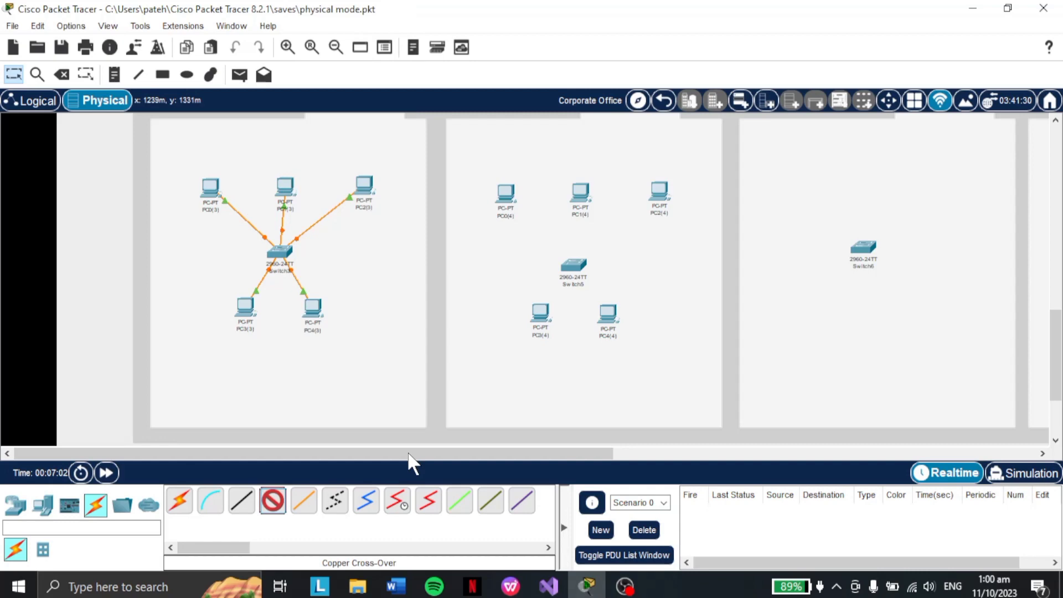
pyautogui.click(540, 313)
pyautogui.click(598, 373)
pyautogui.click(573, 272)
pyautogui.click(598, 225)
pyautogui.click(273, 501)
pyautogui.click(506, 194)
pyautogui.click(518, 204)
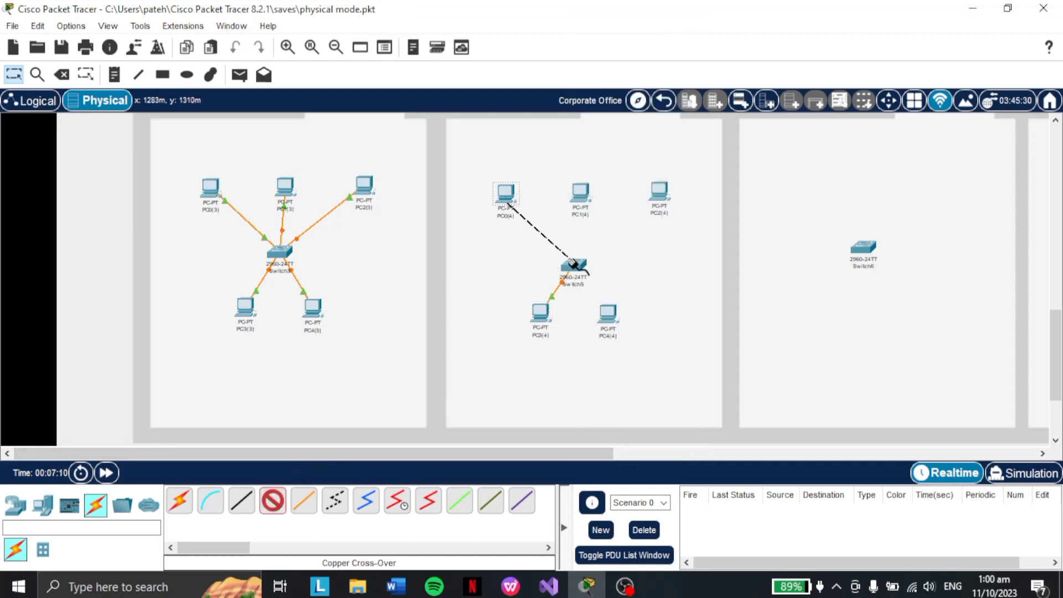
pyautogui.click(573, 268)
pyautogui.click(598, 232)
# Step: Connect PC1(4) to Switch5's FastEthernet0/3 port and PC2(4) to the switch's next free port with Copper Cross-Over cables
pyautogui.click(273, 501)
pyautogui.click(581, 195)
pyautogui.click(592, 204)
pyautogui.click(574, 265)
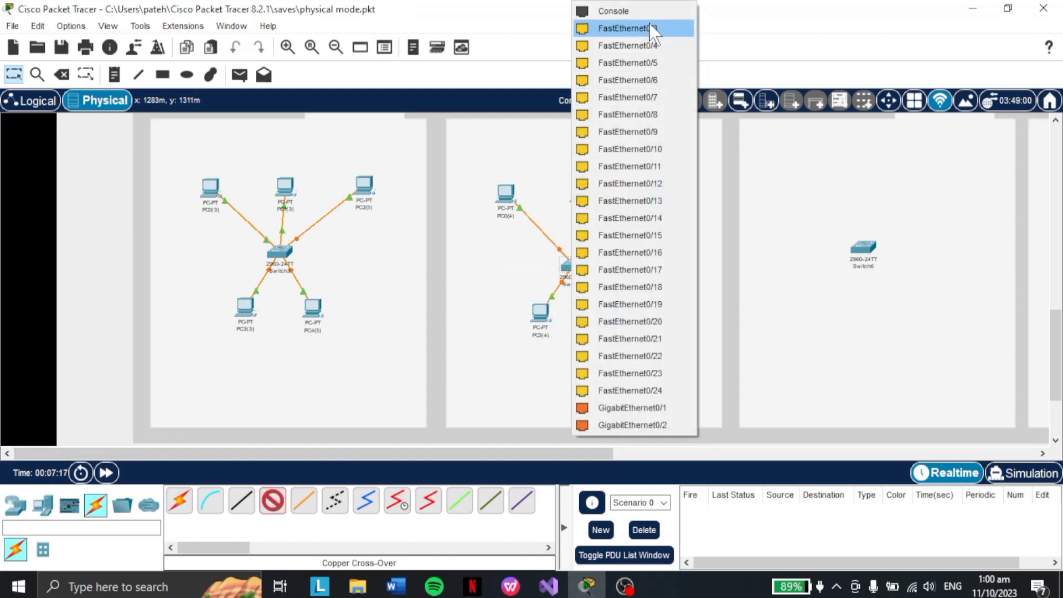
pyautogui.click(622, 29)
pyautogui.click(273, 501)
pyautogui.click(658, 191)
pyautogui.click(670, 200)
pyautogui.click(574, 265)
pyautogui.click(614, 30)
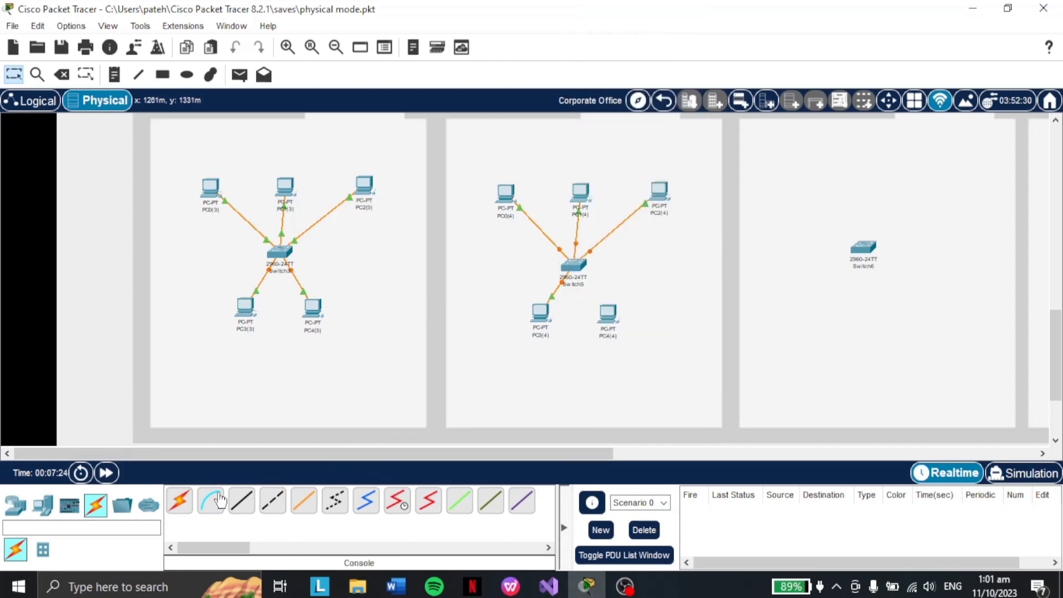
# Step: Connect PC4(4)'s FastEthernet0 port to Switch5 with a Copper Cross-Over cable
pyautogui.click(272, 501)
pyautogui.click(607, 315)
pyautogui.click(618, 325)
pyautogui.click(577, 267)
pyautogui.click(653, 156)
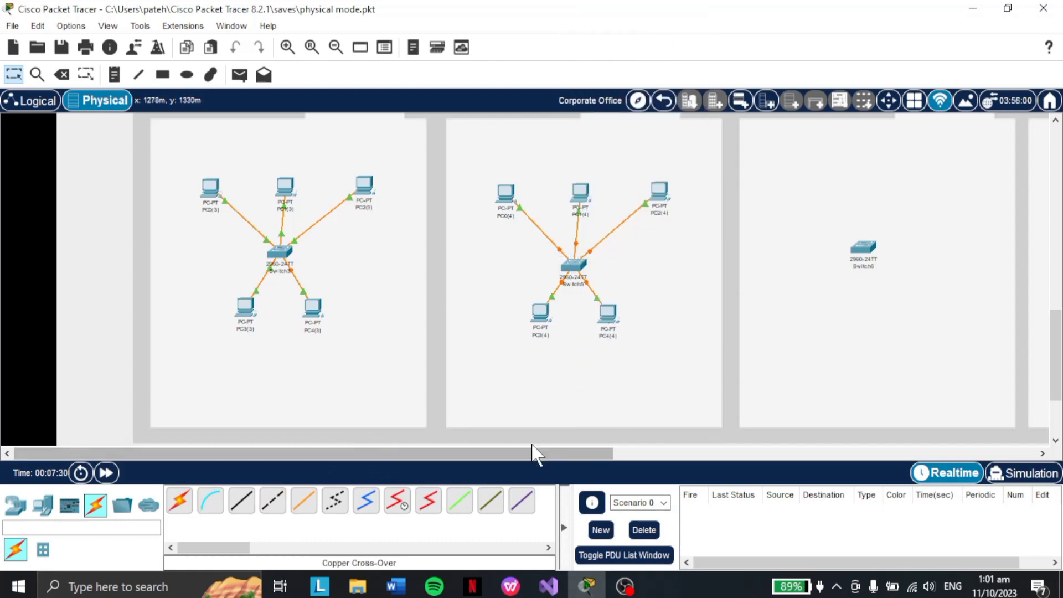
# Step: Review the PC-to-switch cabling and link states in the upper and lower rooms of the Corporate Office
pyautogui.scroll(5, 480, 350)
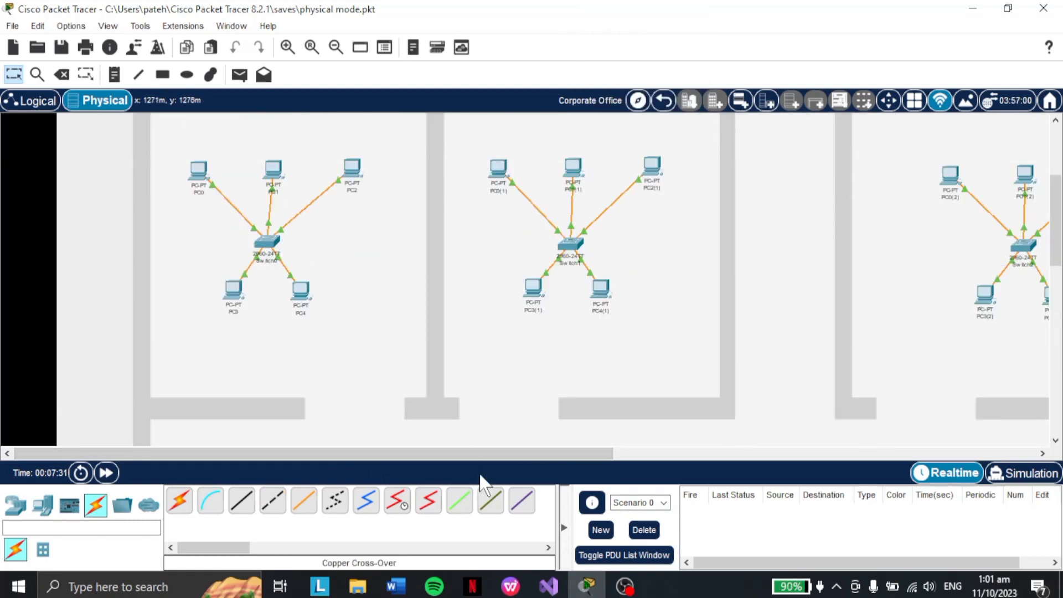
pyautogui.moveTo(484, 457); pyautogui.dragTo(637, 451)
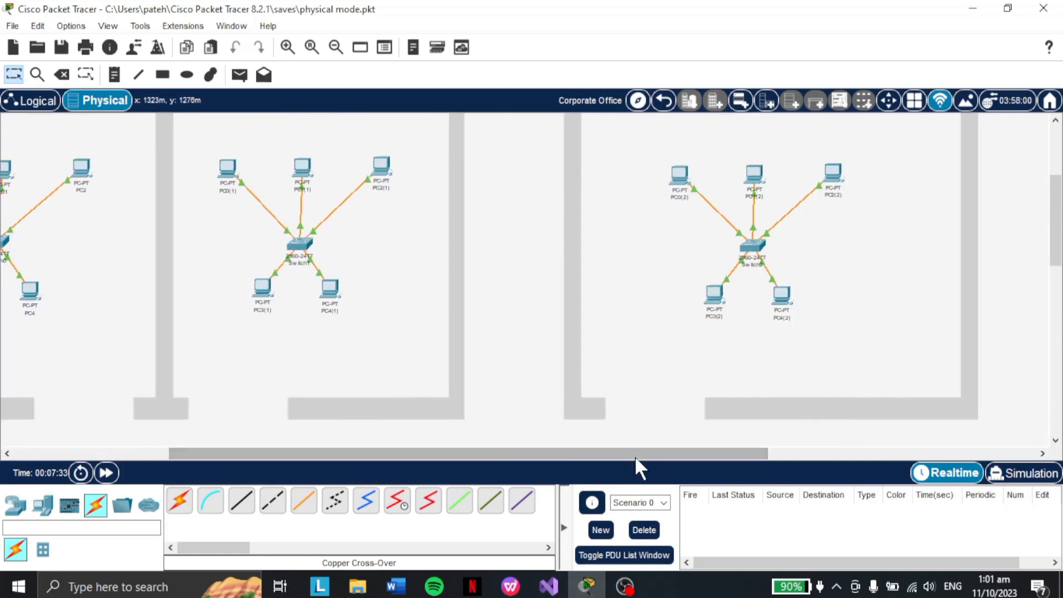
pyautogui.scroll(-5, 592, 368)
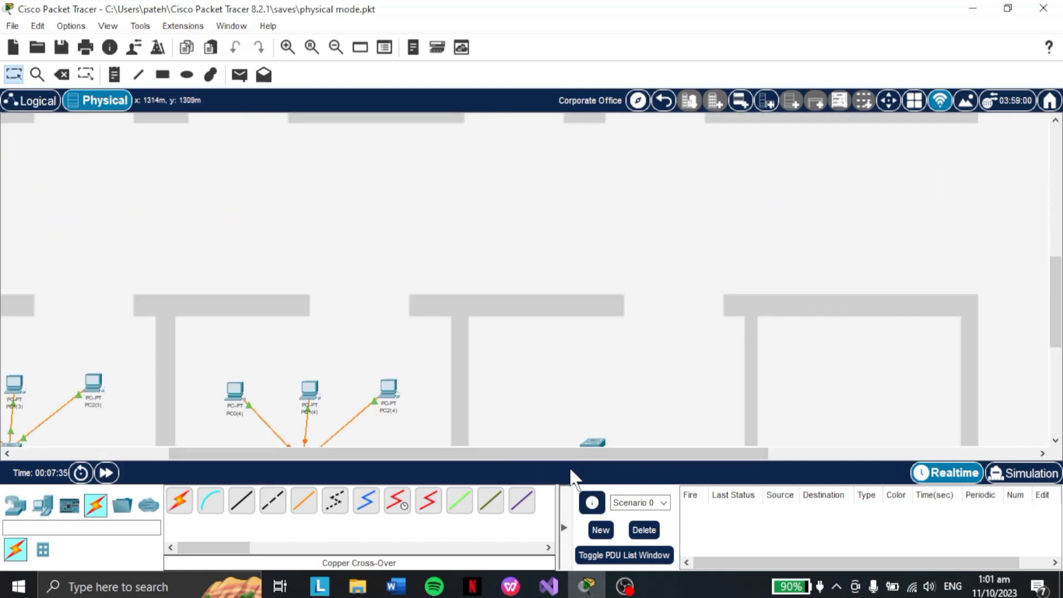
pyautogui.moveTo(569, 454); pyautogui.dragTo(426, 448)
pyautogui.scroll(-2, 434, 343)
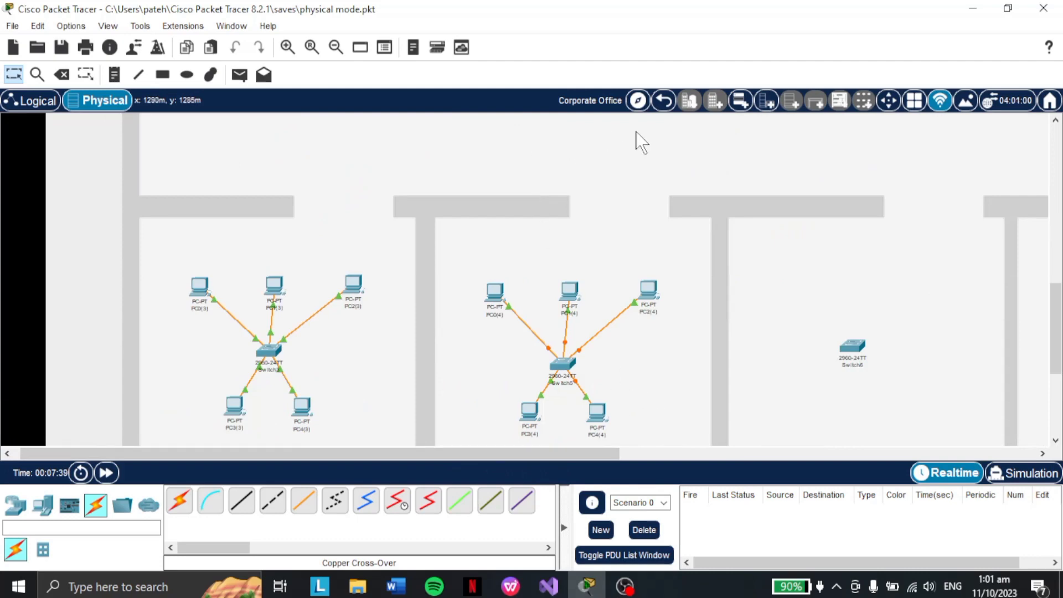
pyautogui.click(336, 47)
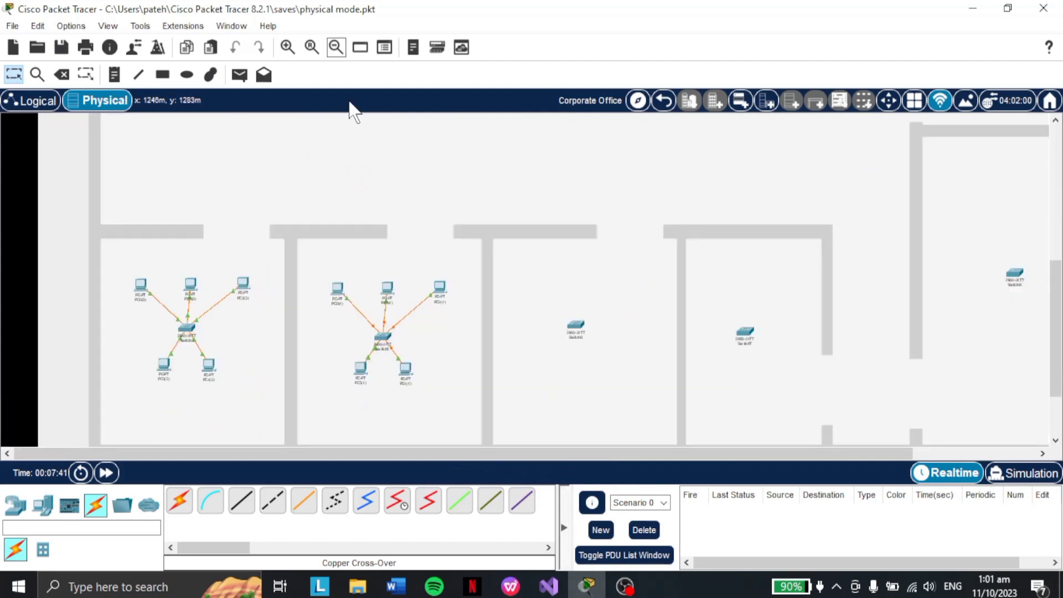
pyautogui.scroll(3, 424, 319)
pyautogui.scroll(3, 425, 322)
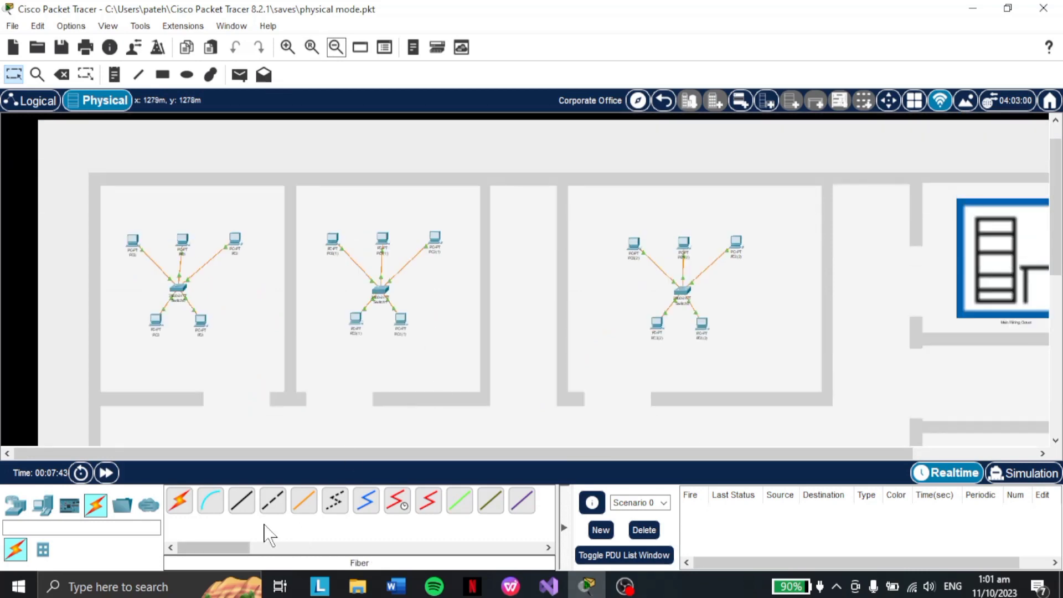
# Step: Link Switch0's FastEthernet0/6 port to Switch1's FastEthernet0/6 port with a Copper Cross-Over cable
pyautogui.click(272, 501)
pyautogui.click(178, 288)
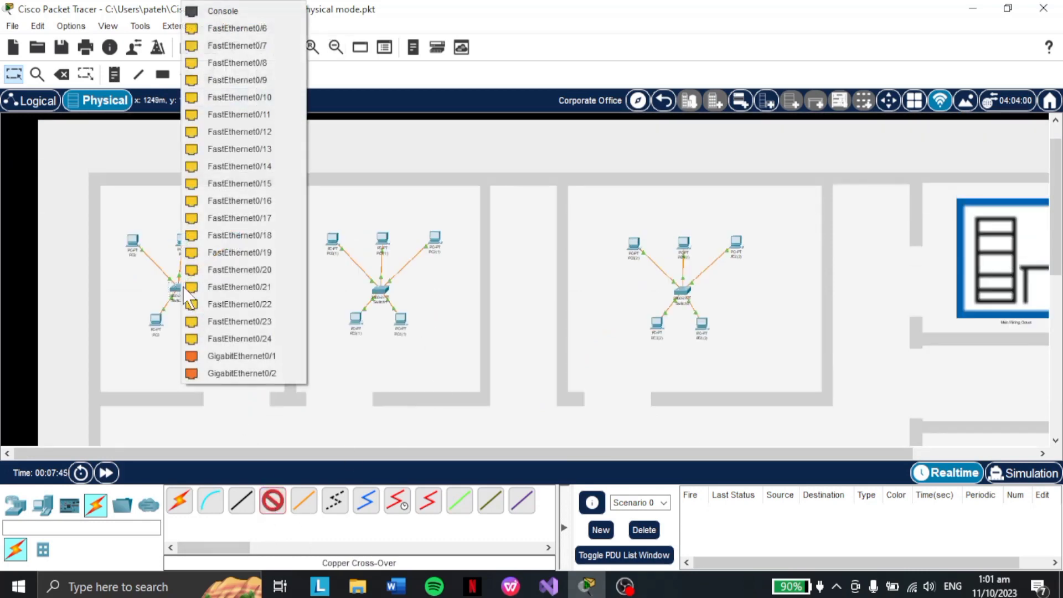
pyautogui.click(268, 31)
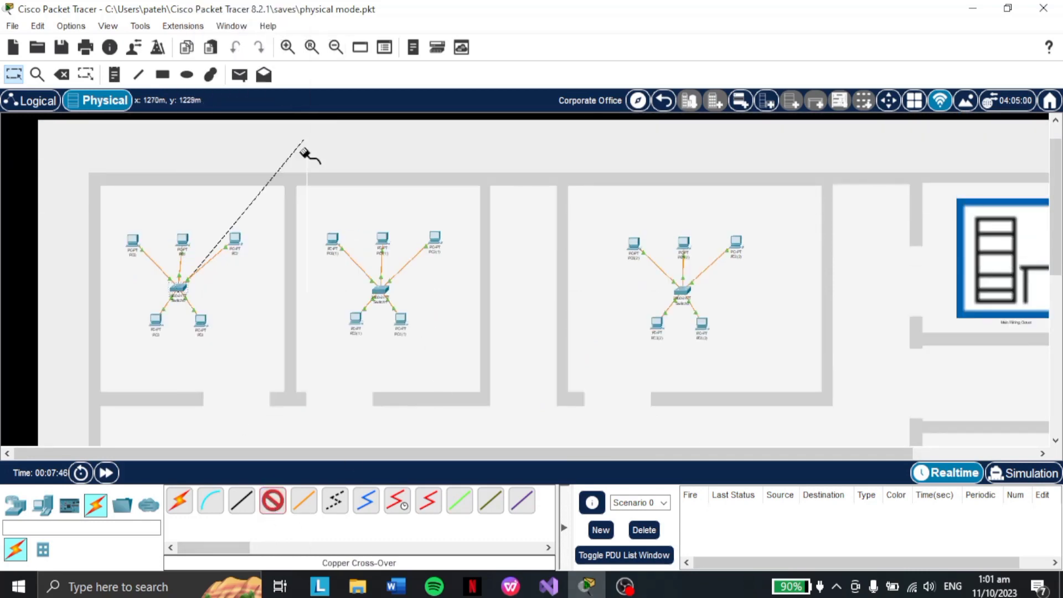
pyautogui.click(380, 289)
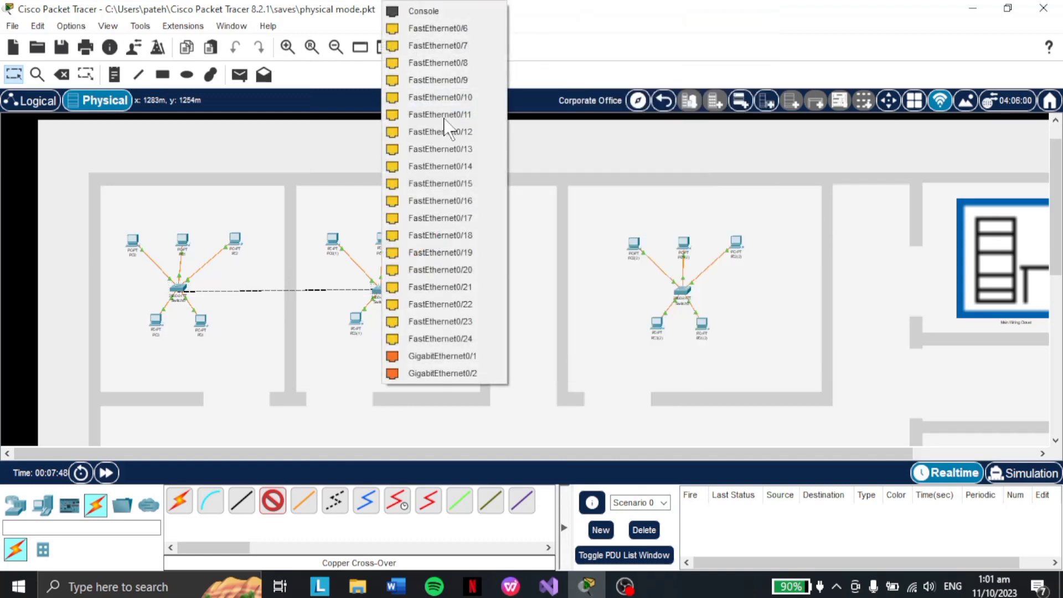
pyautogui.click(466, 30)
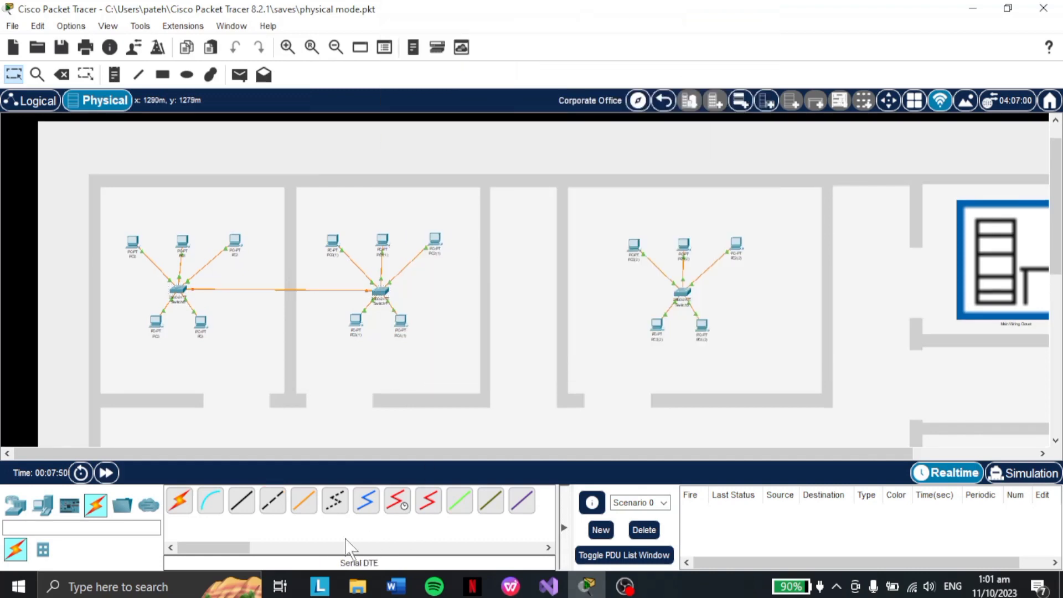
# Step: Link Switch1's FastEthernet0/7 port to Switch2's FastEthernet0/6 port with a Copper Cross-Over cable
pyautogui.click(381, 294)
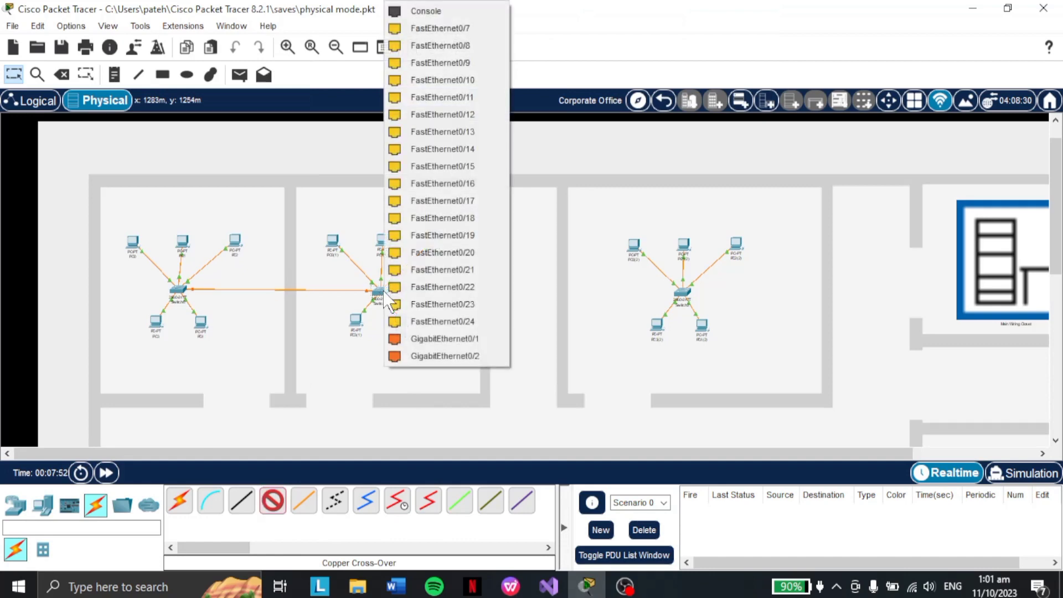
pyautogui.click(462, 29)
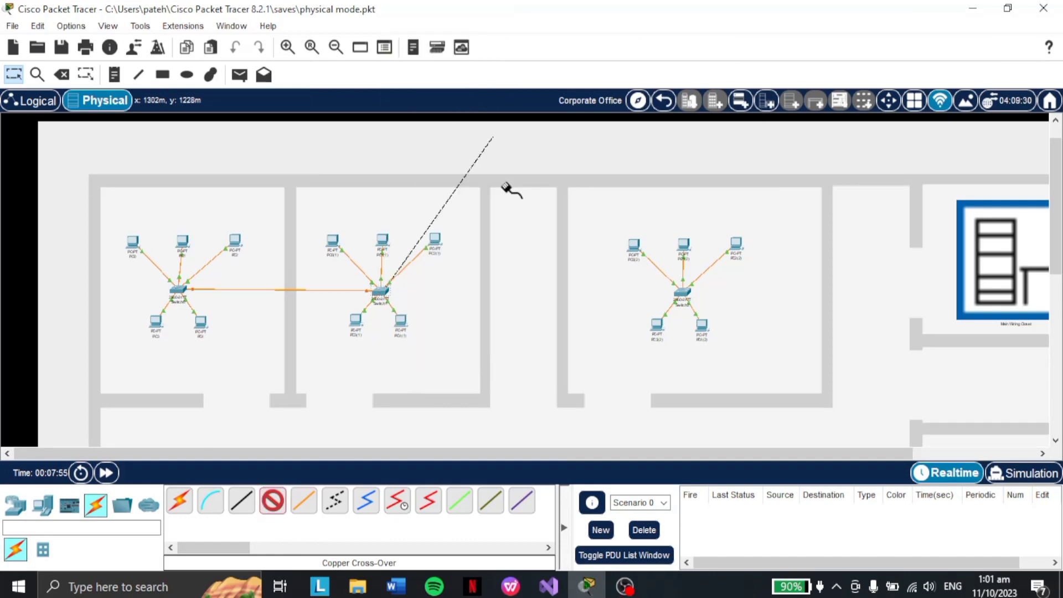
pyautogui.click(681, 293)
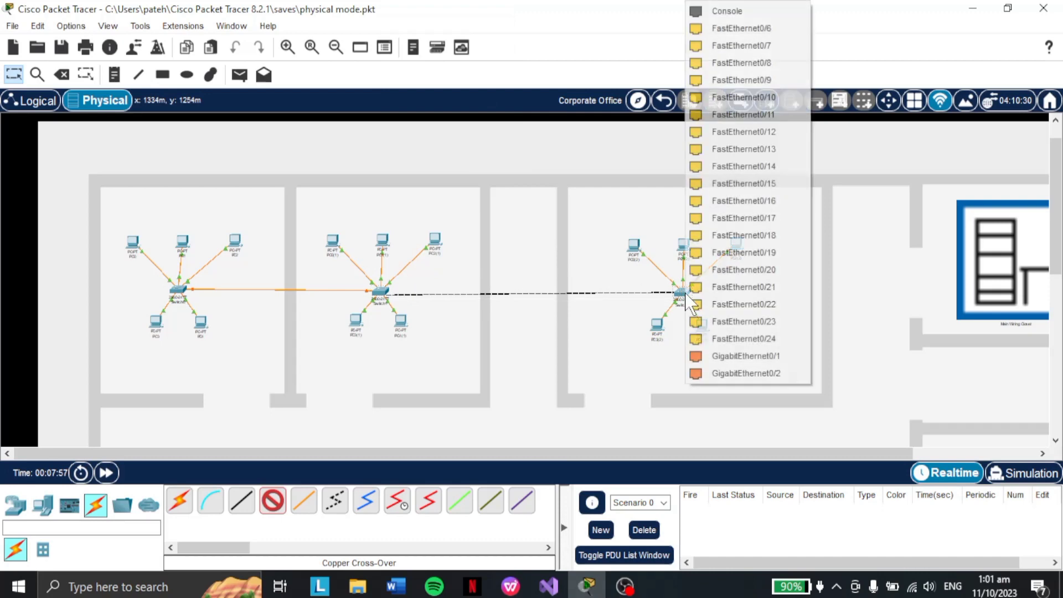
pyautogui.click(774, 27)
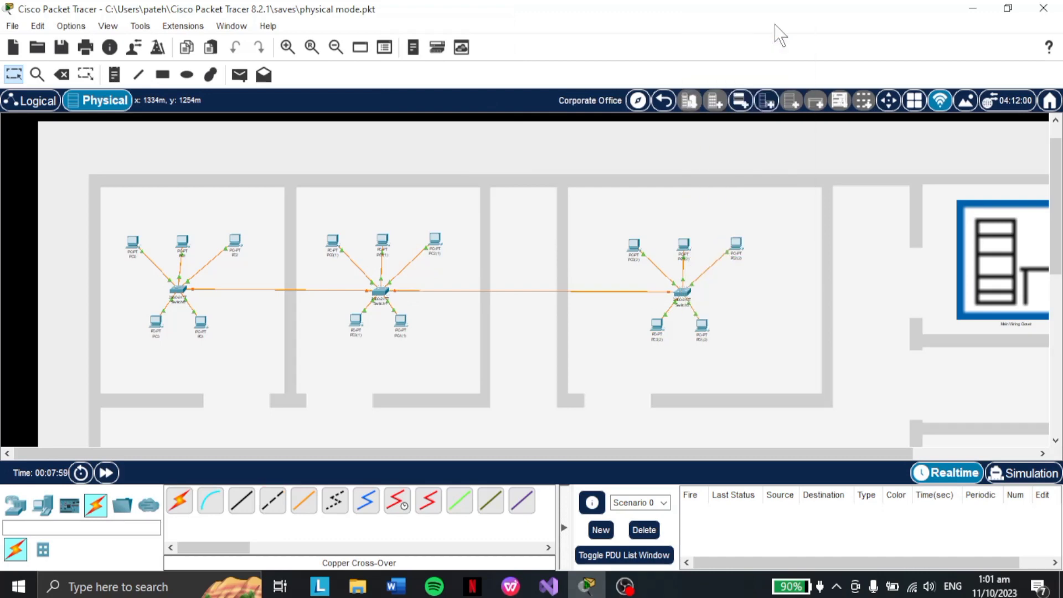
# Step: Link Switch2 to the FastEthernet0/2 port of Switch4 in the Main Wiring Closet rack with a Copper Cross-Over cable
pyautogui.moveTo(625, 451); pyautogui.dragTo(749, 454)
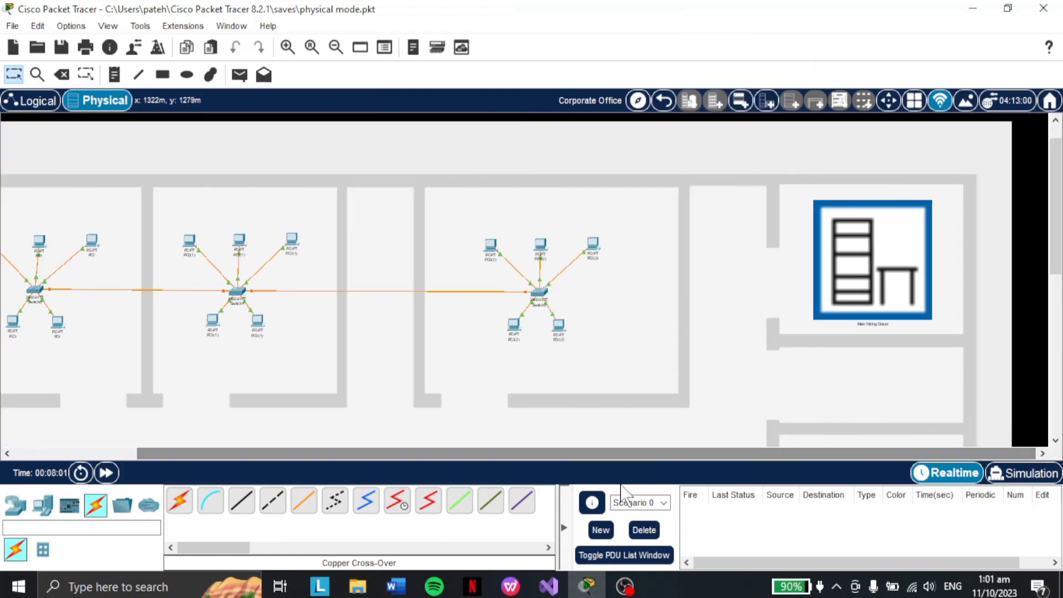
pyautogui.click(273, 507)
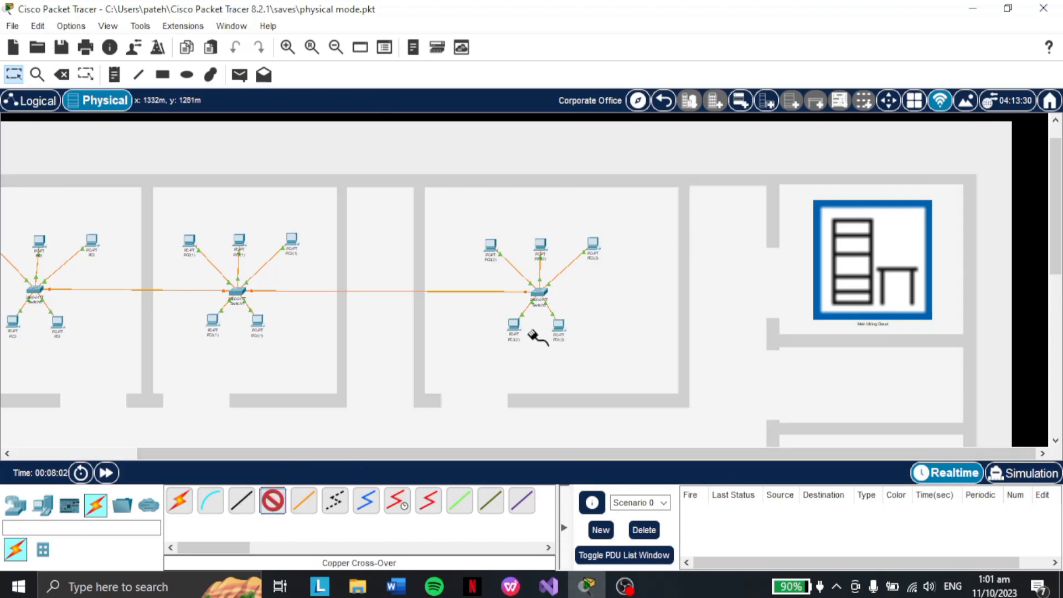
pyautogui.click(540, 293)
pyautogui.click(637, 30)
pyautogui.click(853, 253)
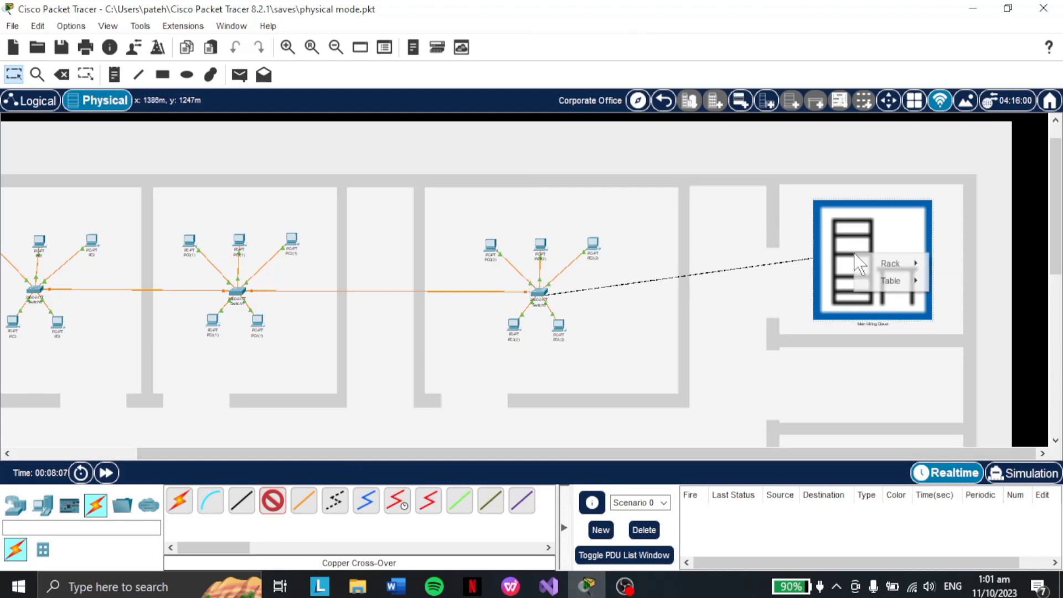
pyautogui.moveTo(863, 263)
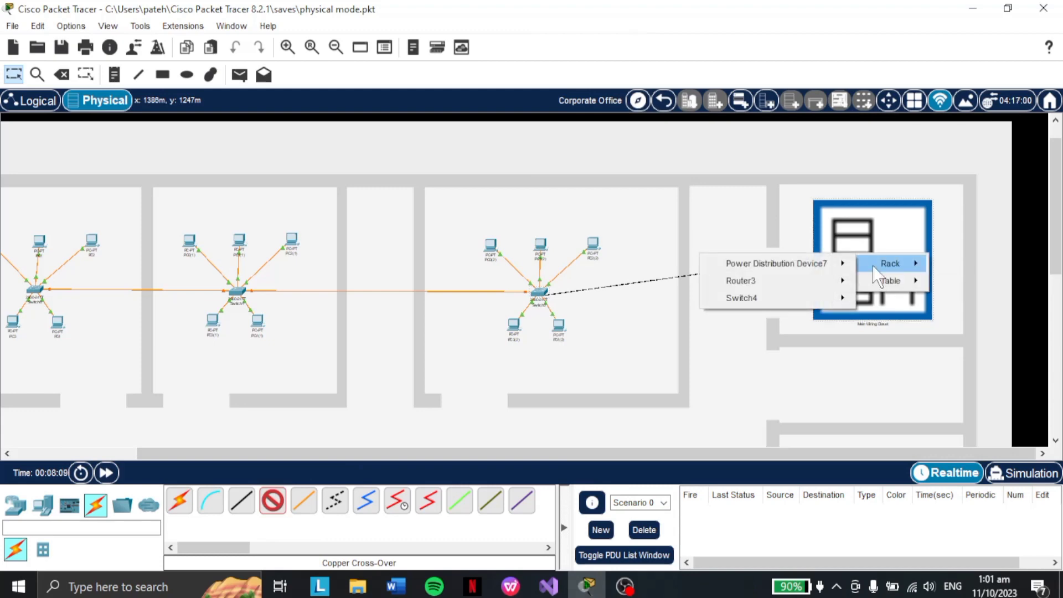
pyautogui.moveTo(788, 297)
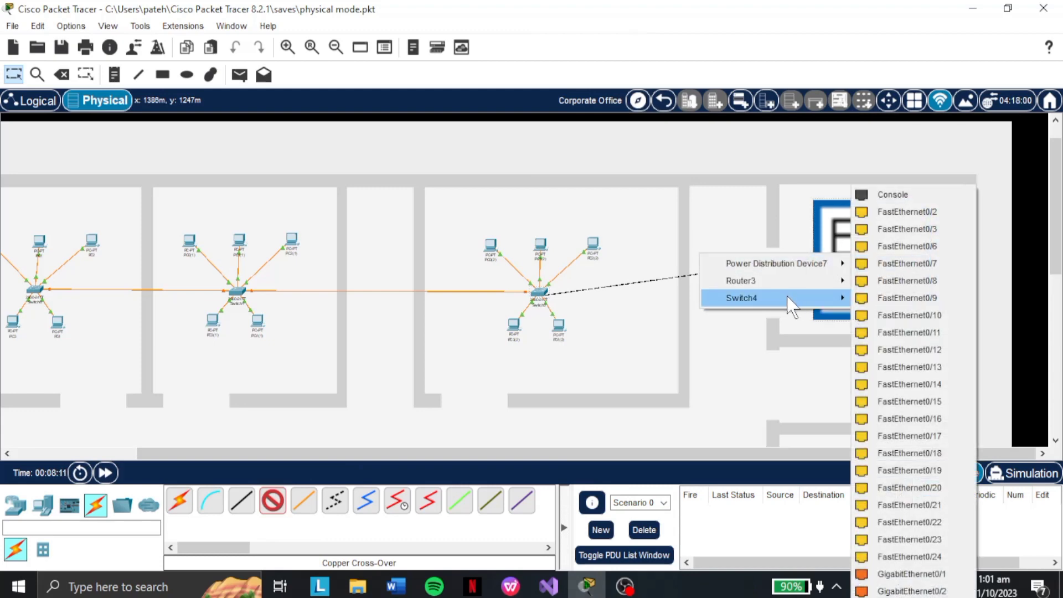
pyautogui.click(937, 212)
# Step: Link Switch0's FastEthernet0/7 port to Switch3's FastEthernet0/6 port with a Copper Cross-Over cable
pyautogui.scroll(-3, 700, 367)
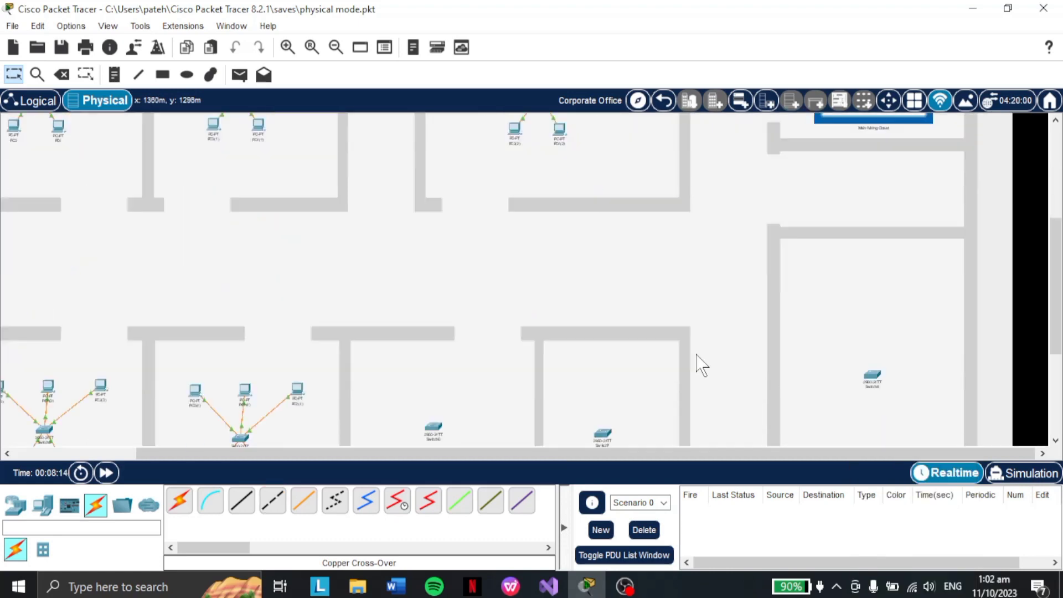
pyautogui.moveTo(555, 454); pyautogui.dragTo(399, 451)
pyautogui.scroll(1, 356, 339)
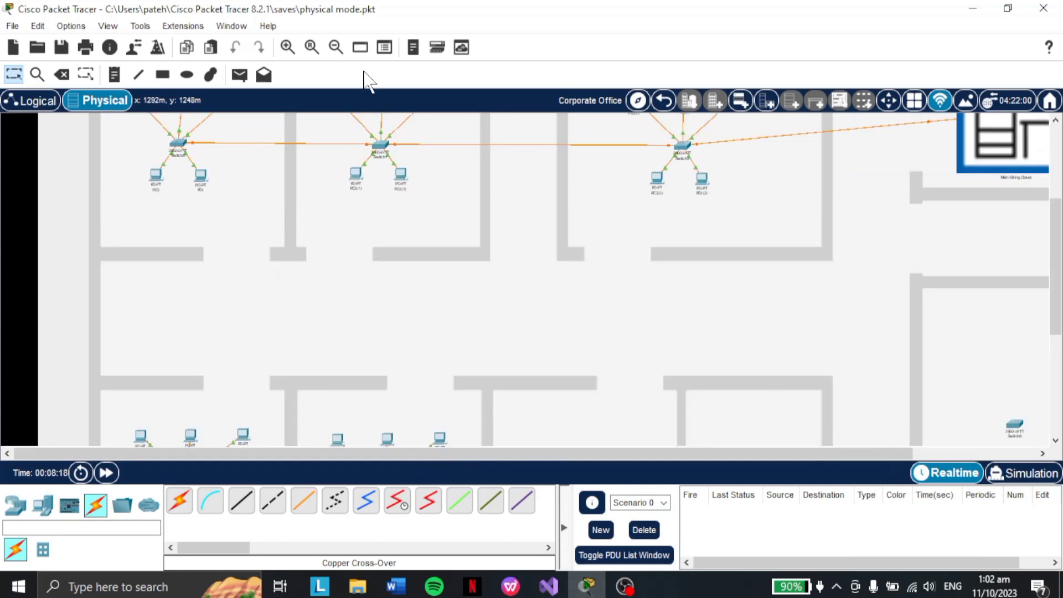
pyautogui.click(337, 48)
pyautogui.click(272, 501)
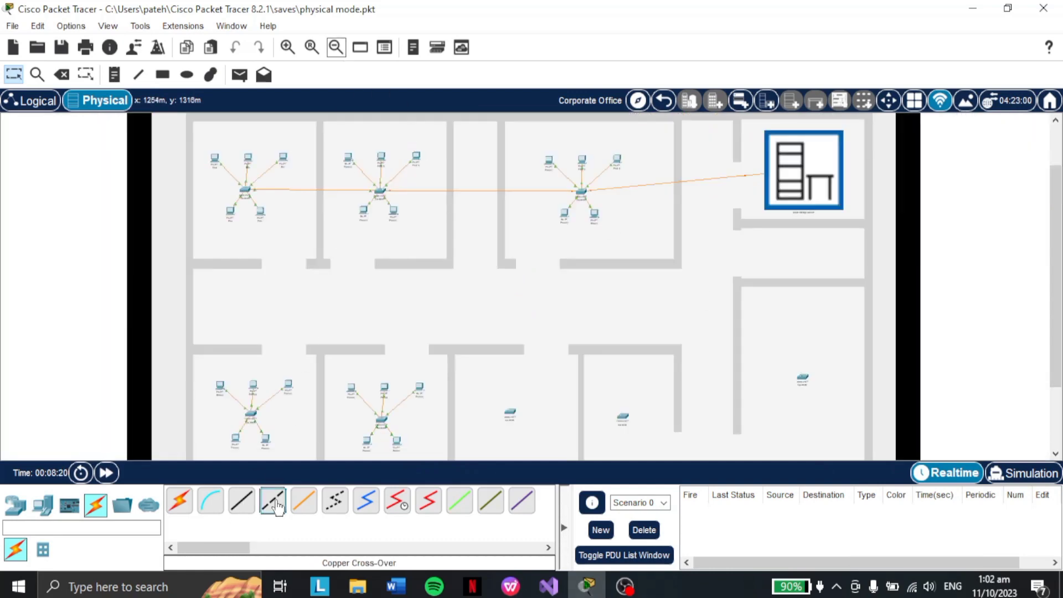
pyautogui.click(246, 191)
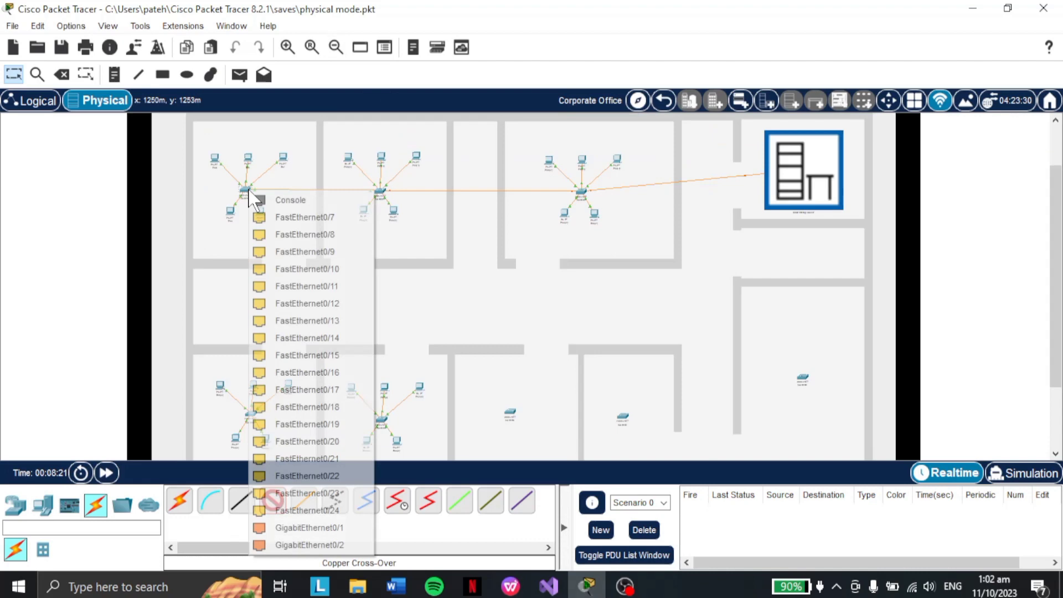
pyautogui.click(276, 216)
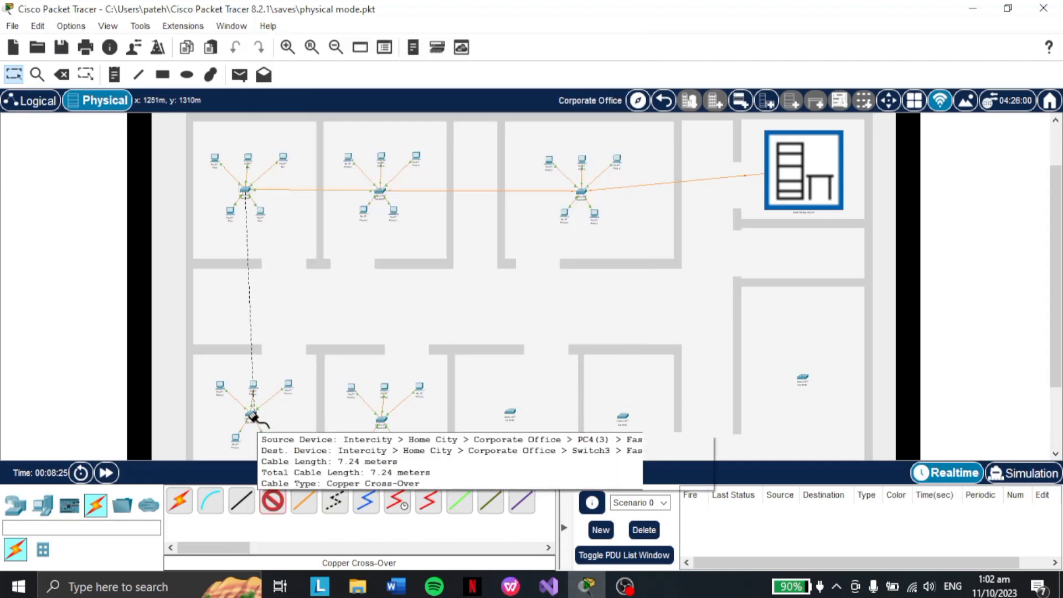
pyautogui.click(252, 415)
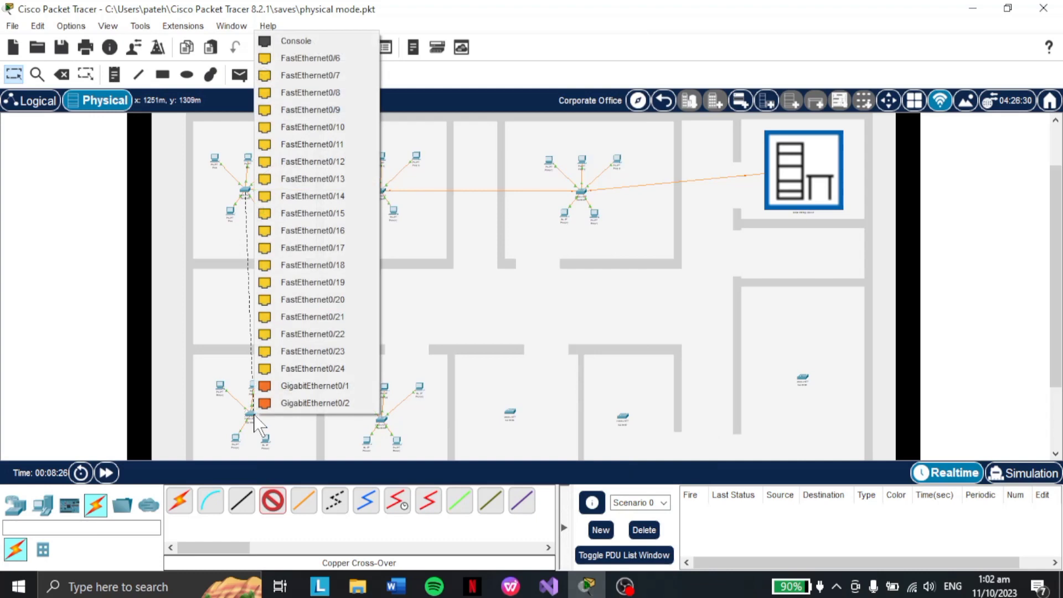
pyautogui.click(330, 57)
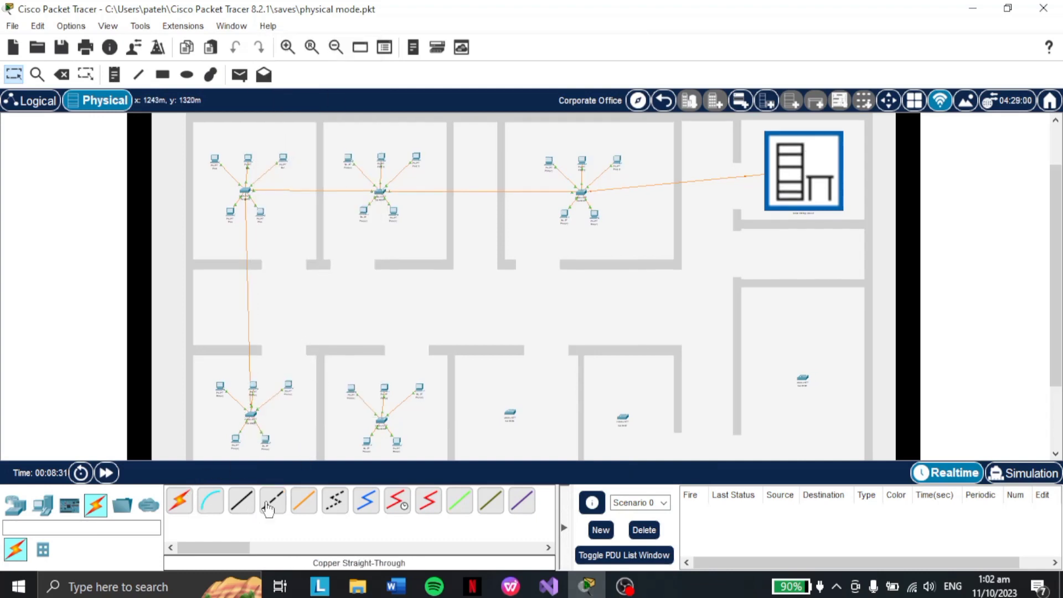
# Step: Link Switch3's FastEthernet0/9 port to Switch5's FastEthernet0/6 port with a Copper Cross-Over cable
pyautogui.click(287, 48)
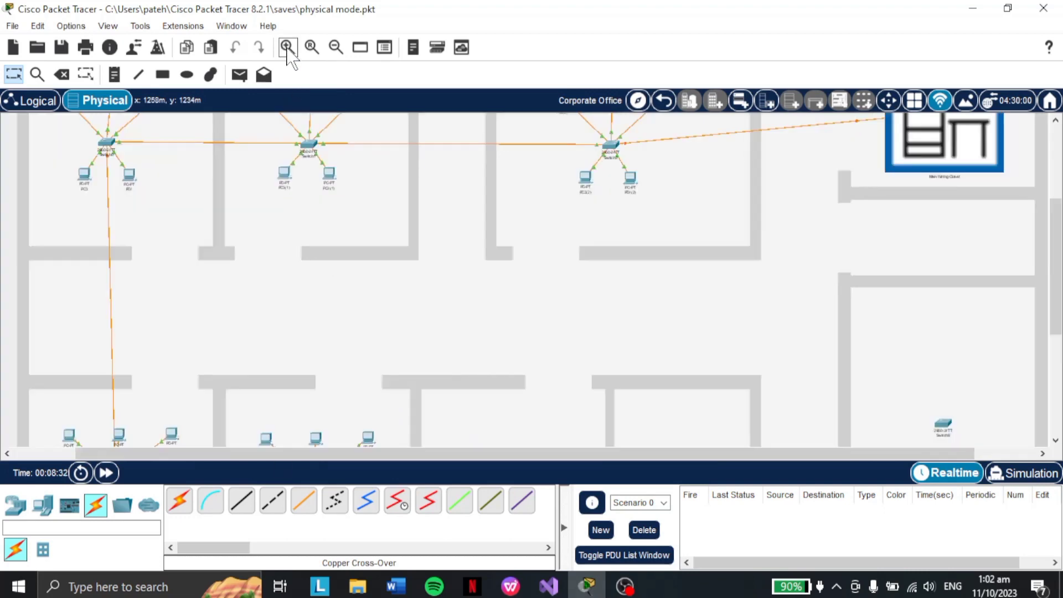
pyautogui.click(288, 48)
pyautogui.scroll(-3, 334, 274)
pyautogui.moveTo(312, 455); pyautogui.dragTo(201, 443)
pyautogui.scroll(-1, 239, 401)
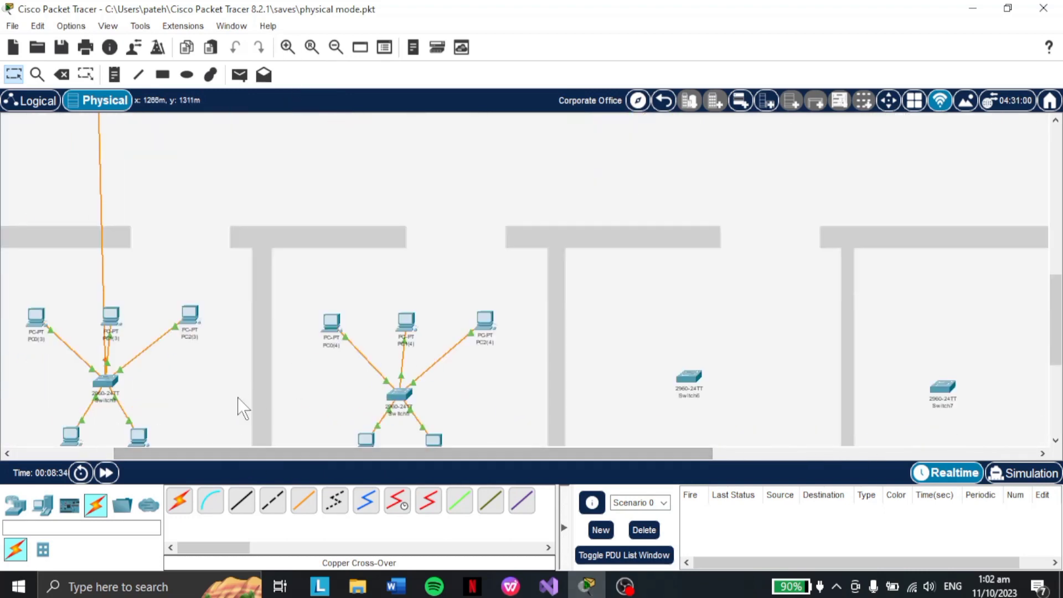
pyautogui.click(282, 506)
pyautogui.click(106, 382)
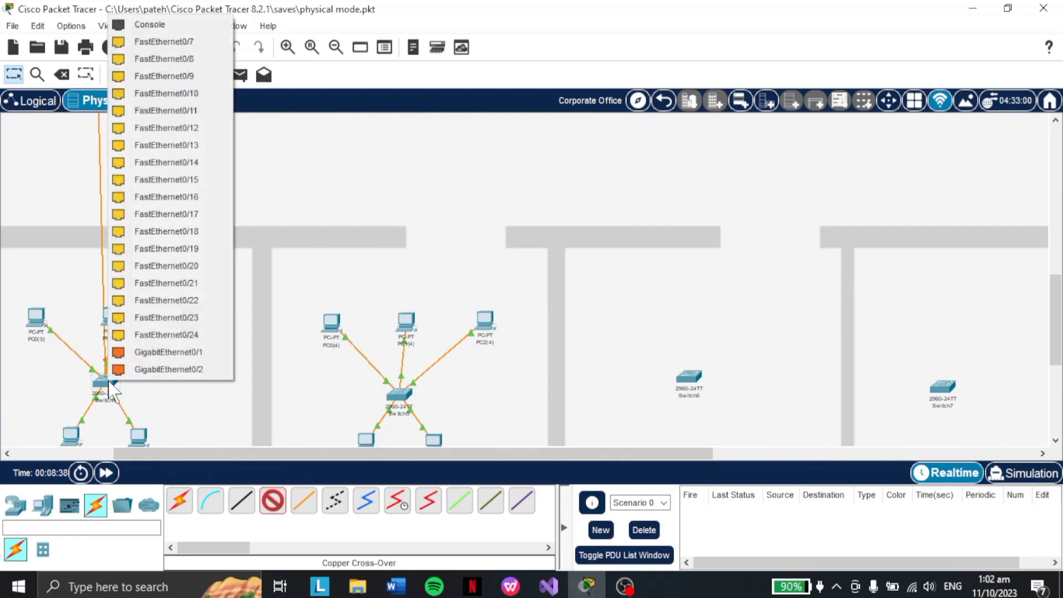
pyautogui.click(183, 80)
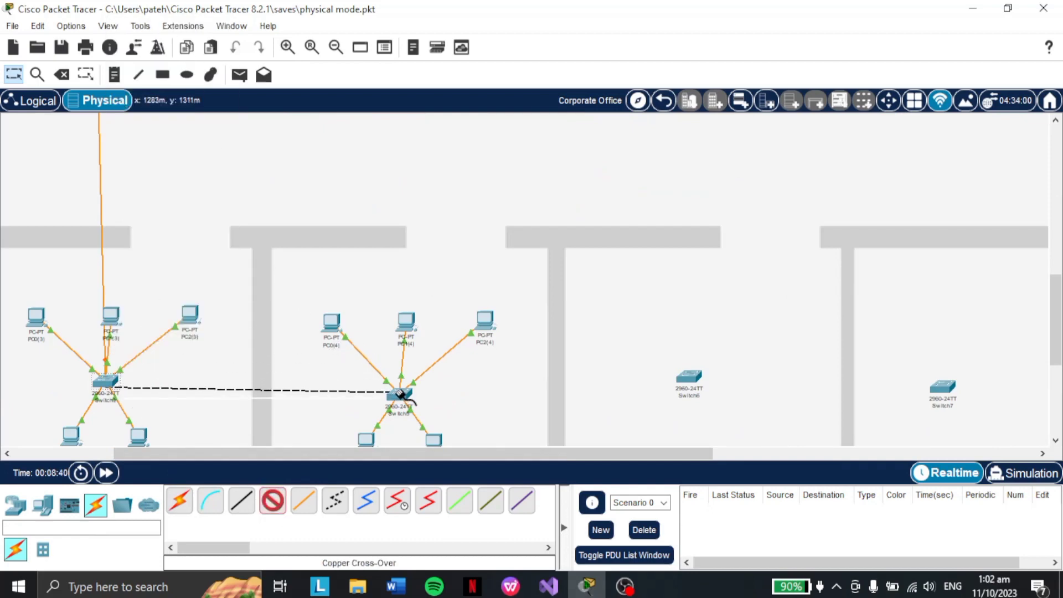
pyautogui.click(404, 393)
pyautogui.click(454, 36)
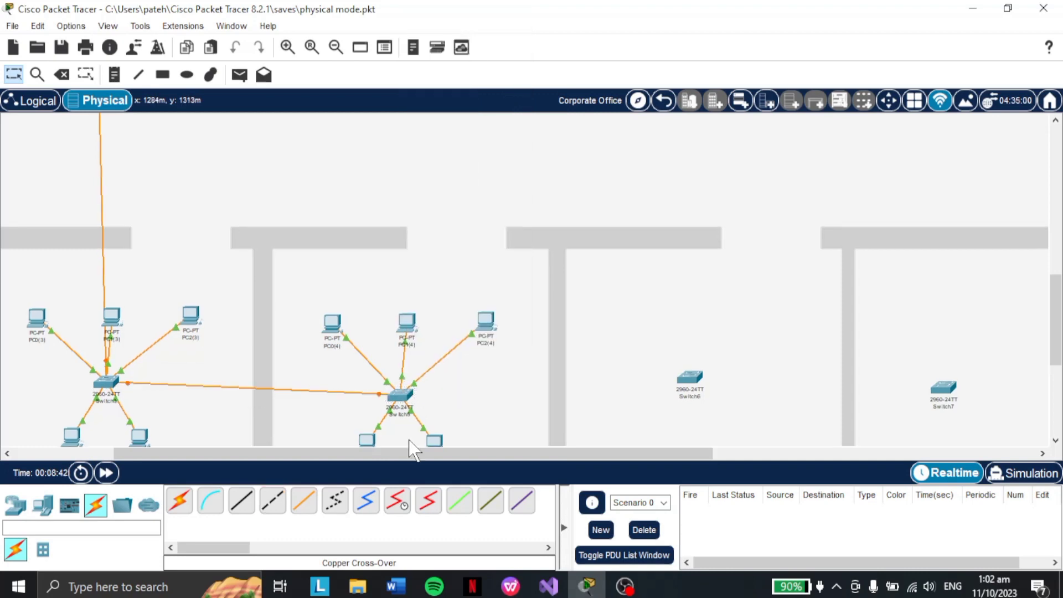
# Step: Link Switch5's FastEthernet0/7 port to Switch6's FastEthernet0/1 port with a Copper Cross-Over cable
pyautogui.click(283, 504)
pyautogui.click(404, 397)
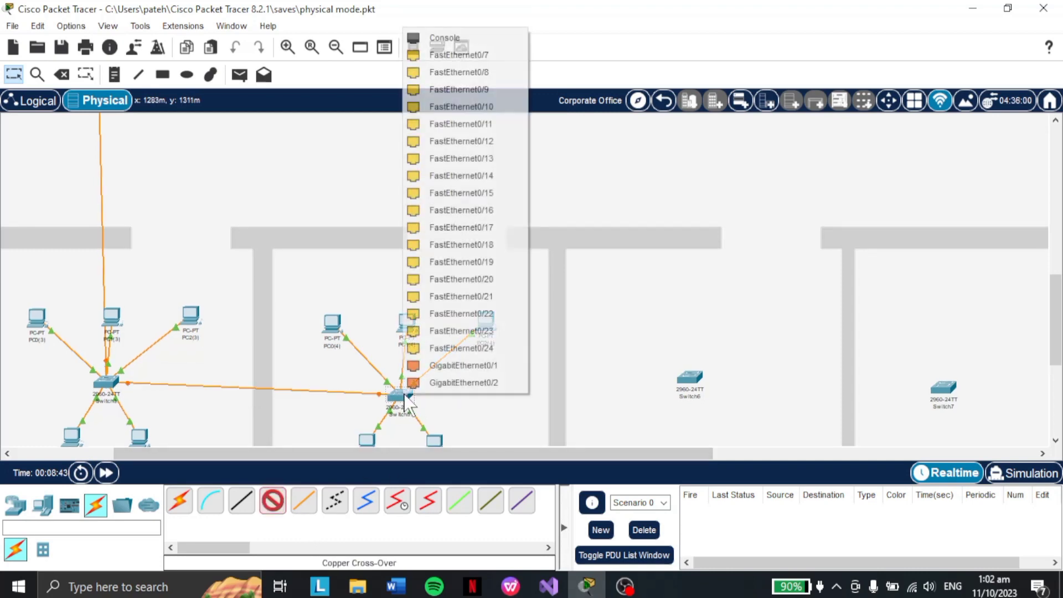
pyautogui.click(482, 52)
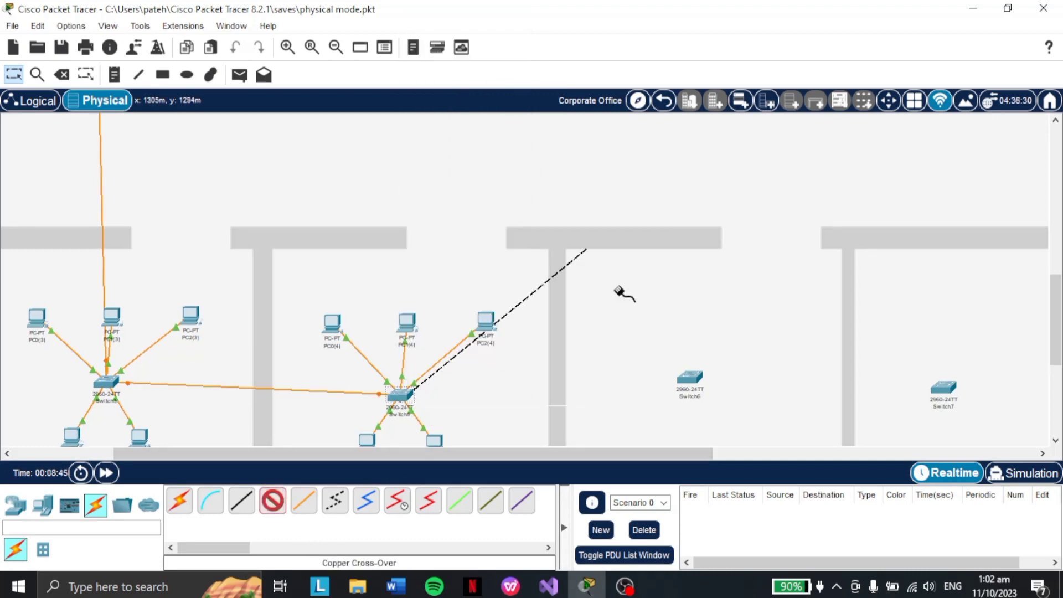
pyautogui.click(688, 376)
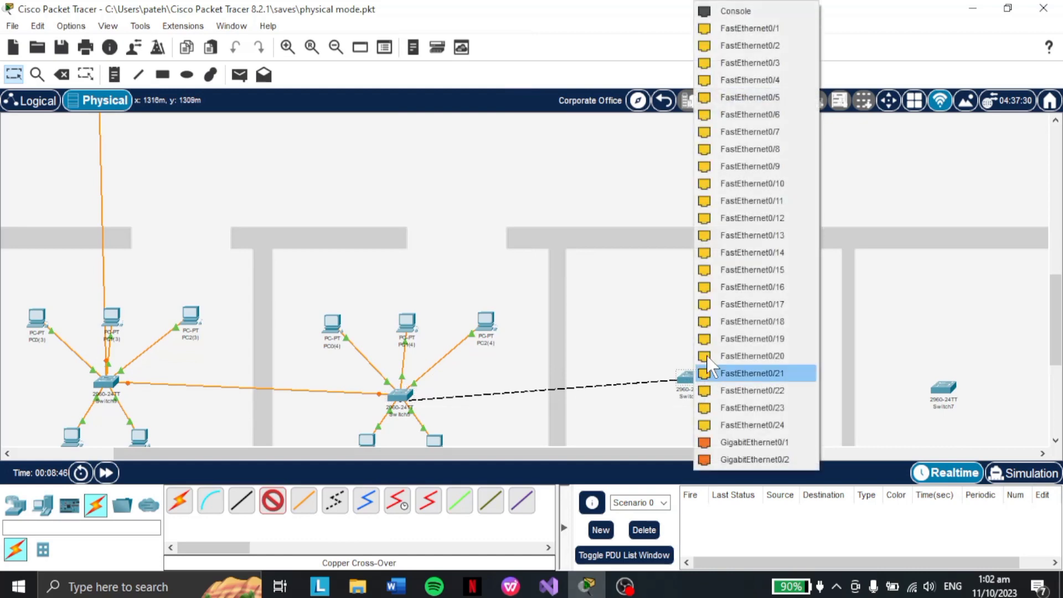
pyautogui.click(777, 32)
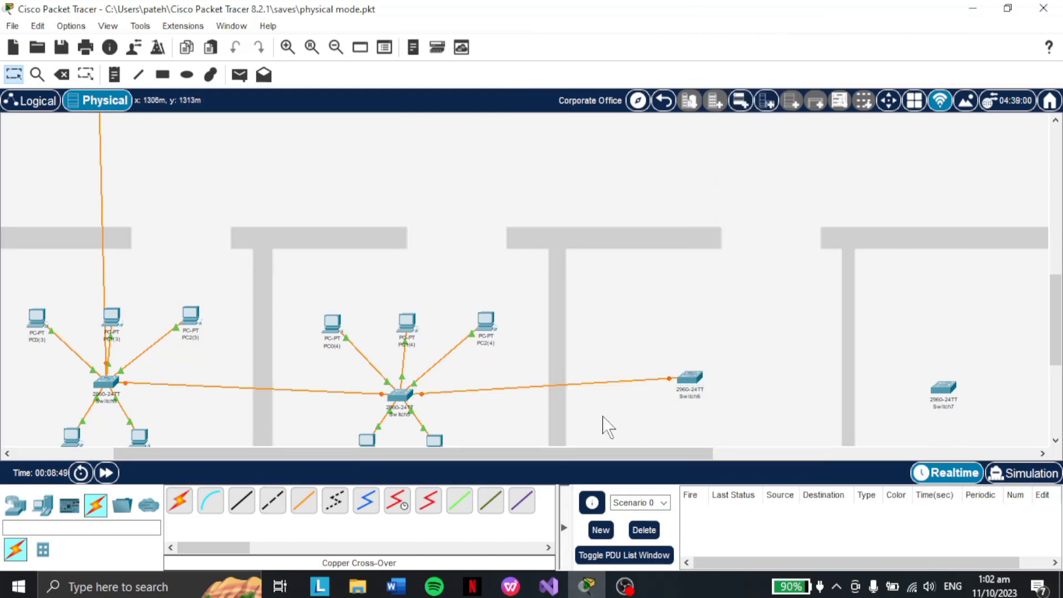
# Step: Link Switch6's FastEthernet0/3 port to Switch7's FastEthernet0/1 port with a Copper Cross-Over cable
pyautogui.moveTo(600, 450); pyautogui.dragTo(735, 460)
pyautogui.click(273, 501)
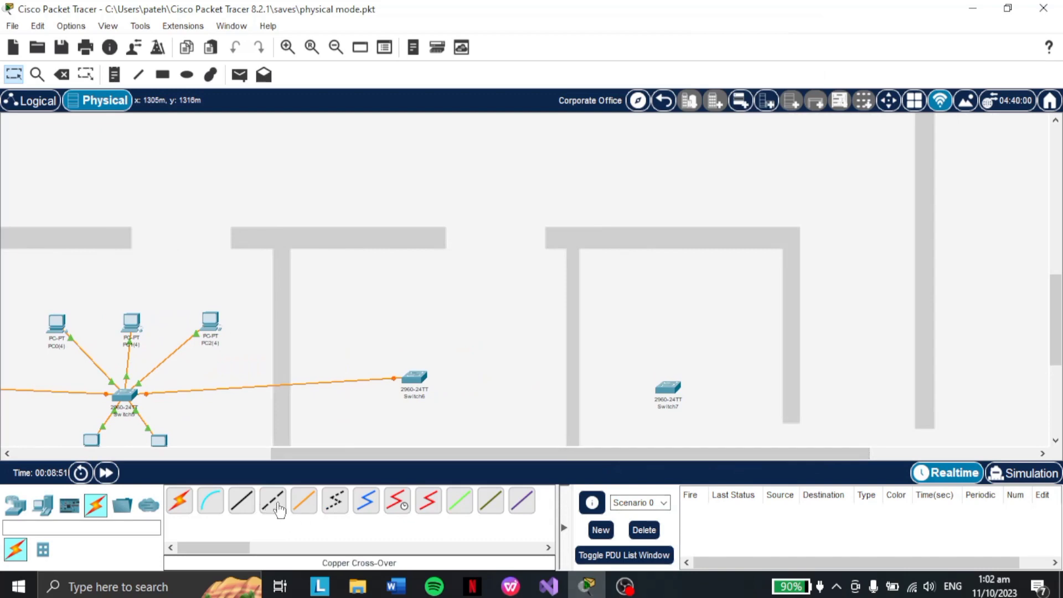
pyautogui.click(416, 383)
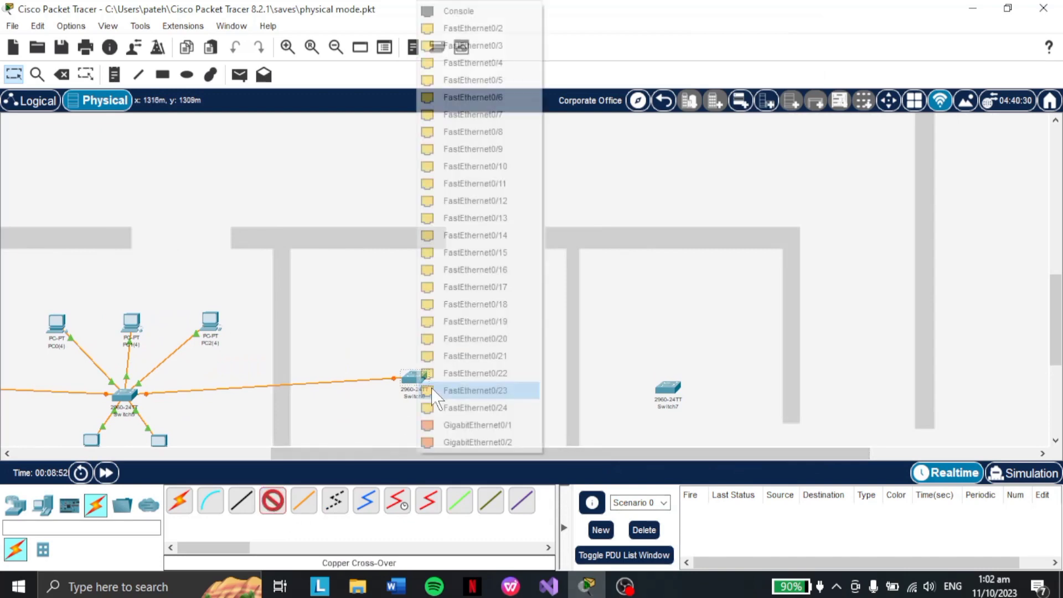
pyautogui.click(487, 49)
pyautogui.click(667, 386)
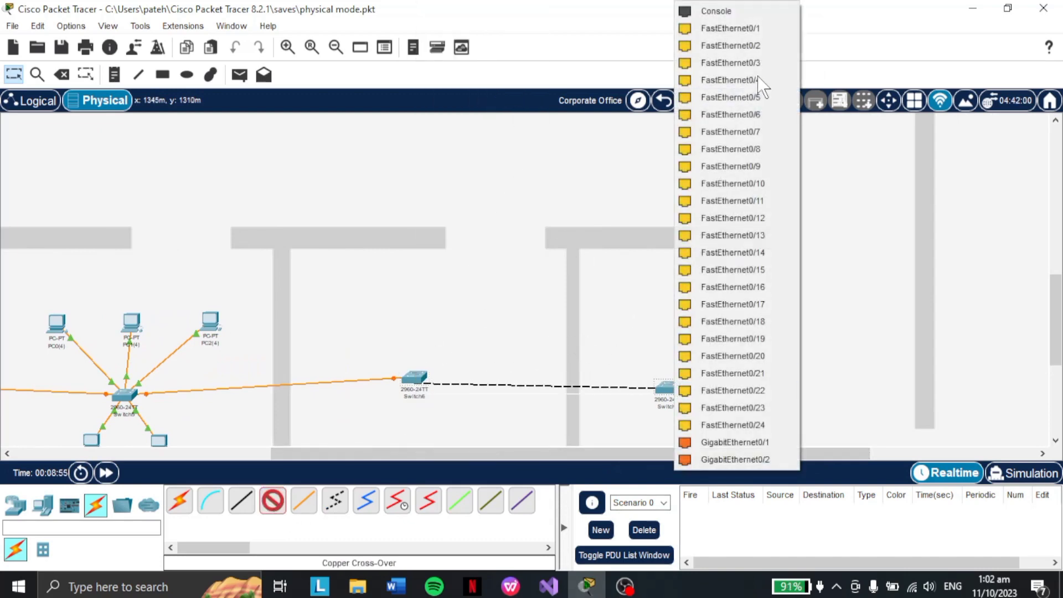
pyautogui.click(767, 28)
# Step: Link Switch7's FastEthernet0/2 port to Switch8's FastEthernet0/1 port with a Copper Cross-Over cable
pyautogui.moveTo(470, 454); pyautogui.dragTo(656, 448)
pyautogui.click(272, 501)
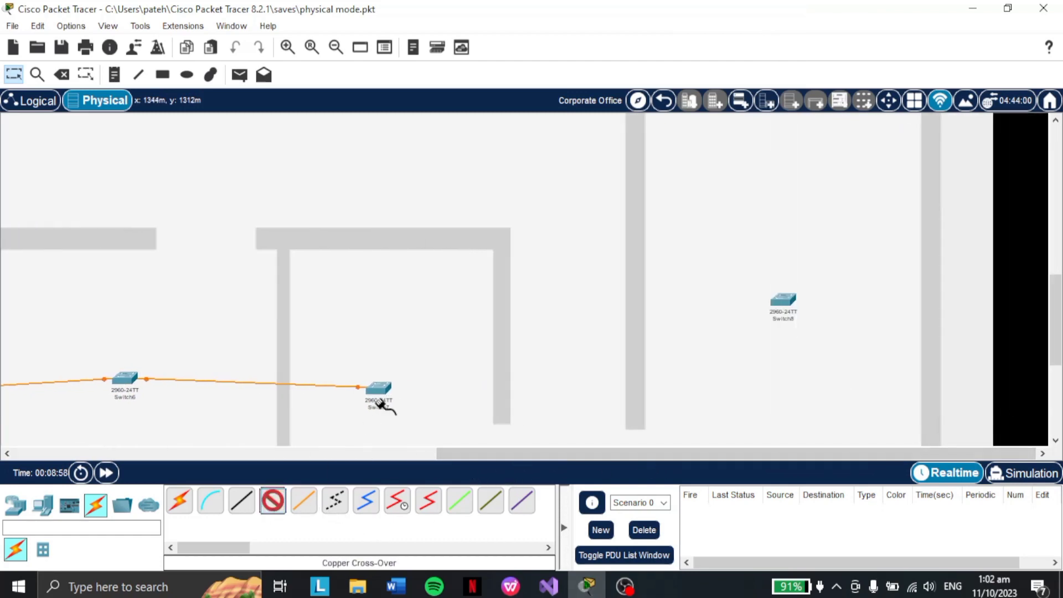
pyautogui.click(380, 392)
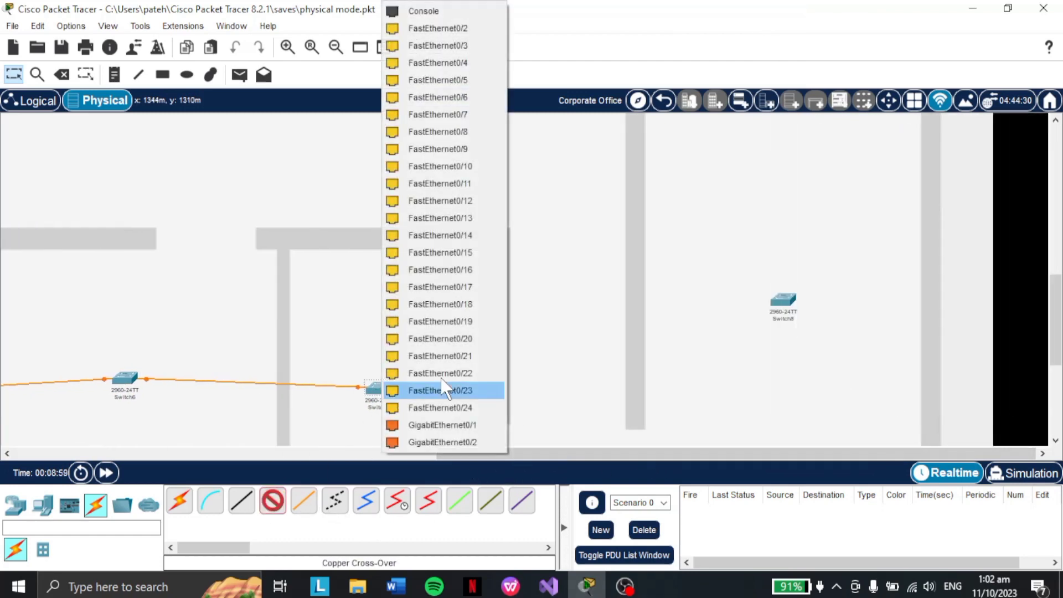
pyautogui.click(470, 33)
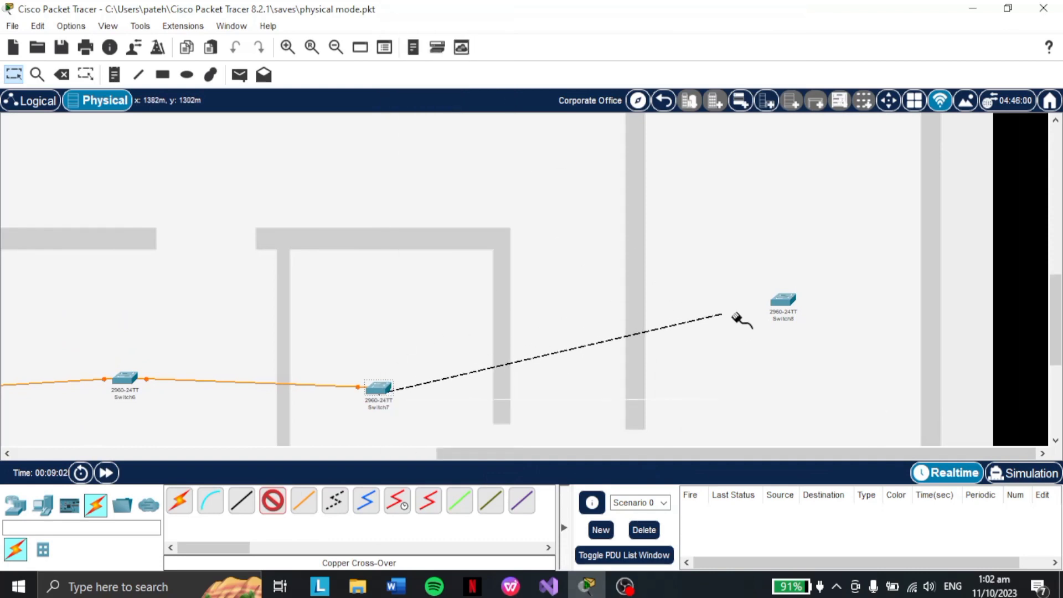
pyautogui.click(784, 302)
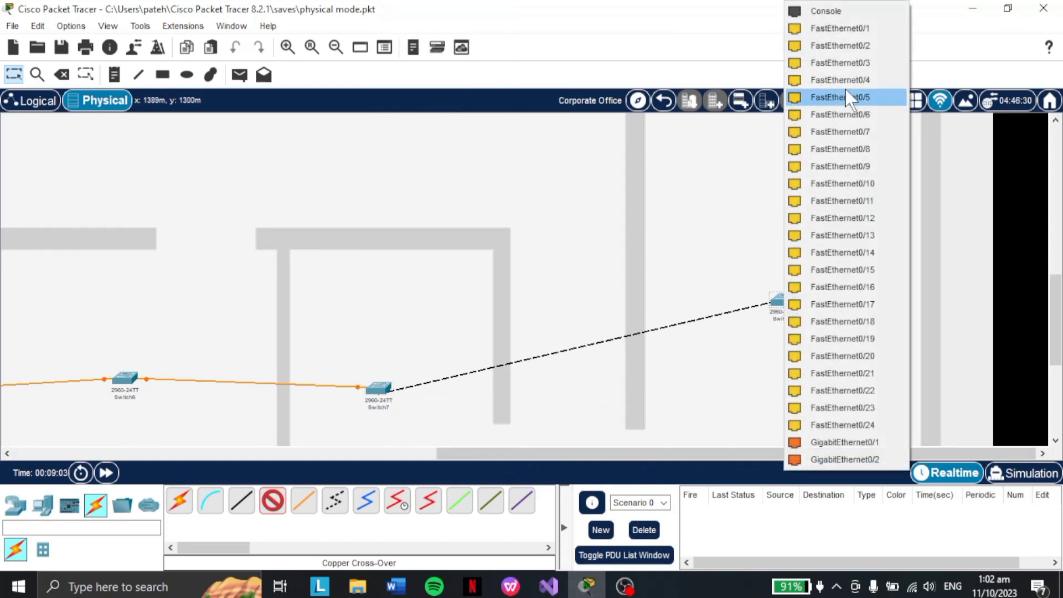
pyautogui.click(840, 32)
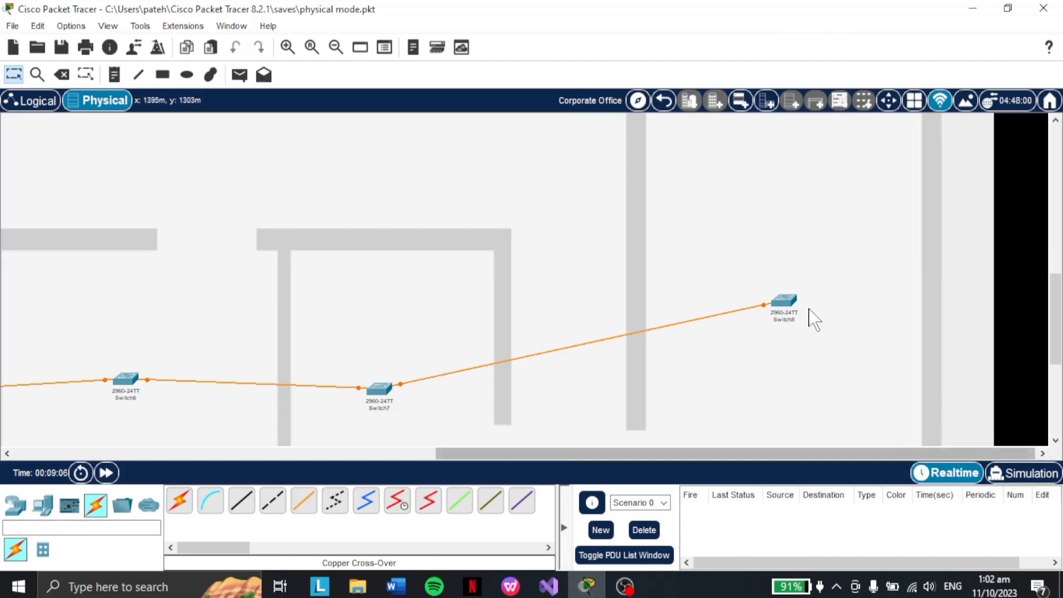
# Step: Link Switch8 to FastEthernet0/3 on Switch4 in the Main Wiring Closet rack with a Copper Cross-Over cable
pyautogui.click(336, 48)
pyautogui.click(336, 48)
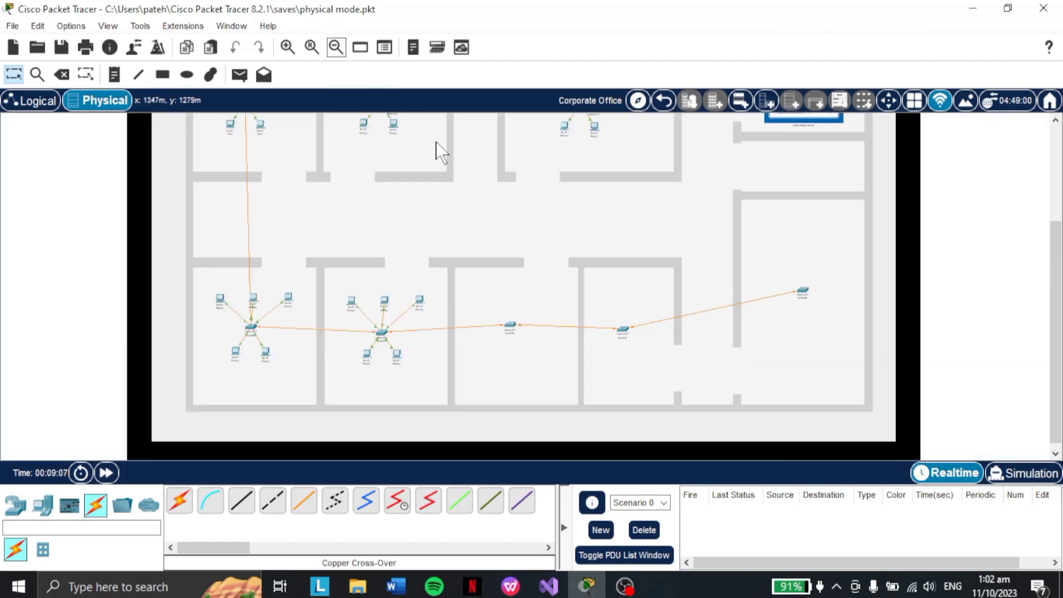
pyautogui.scroll(1, 720, 282)
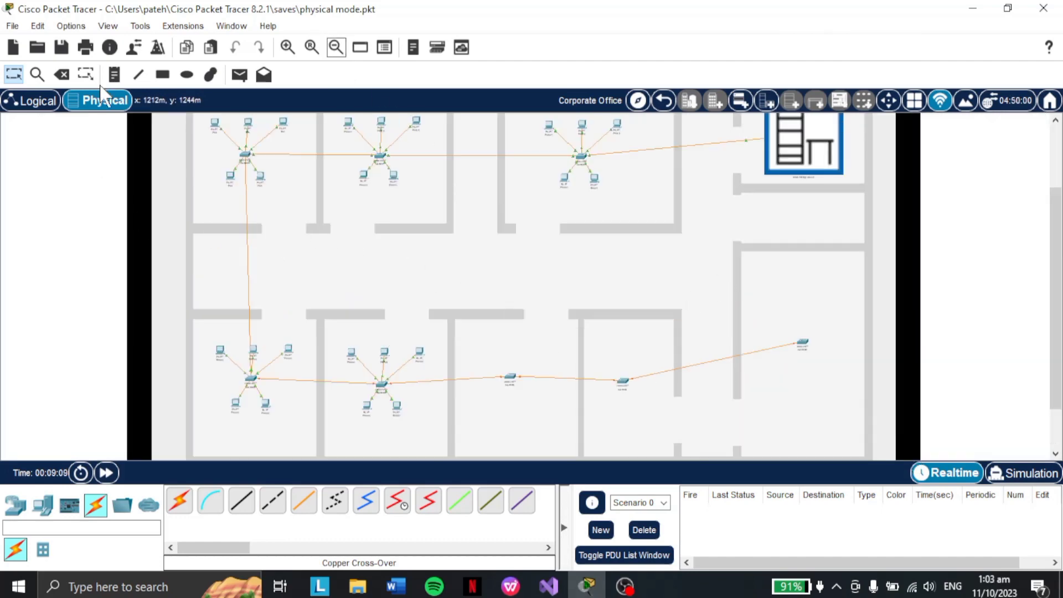
pyautogui.click(273, 500)
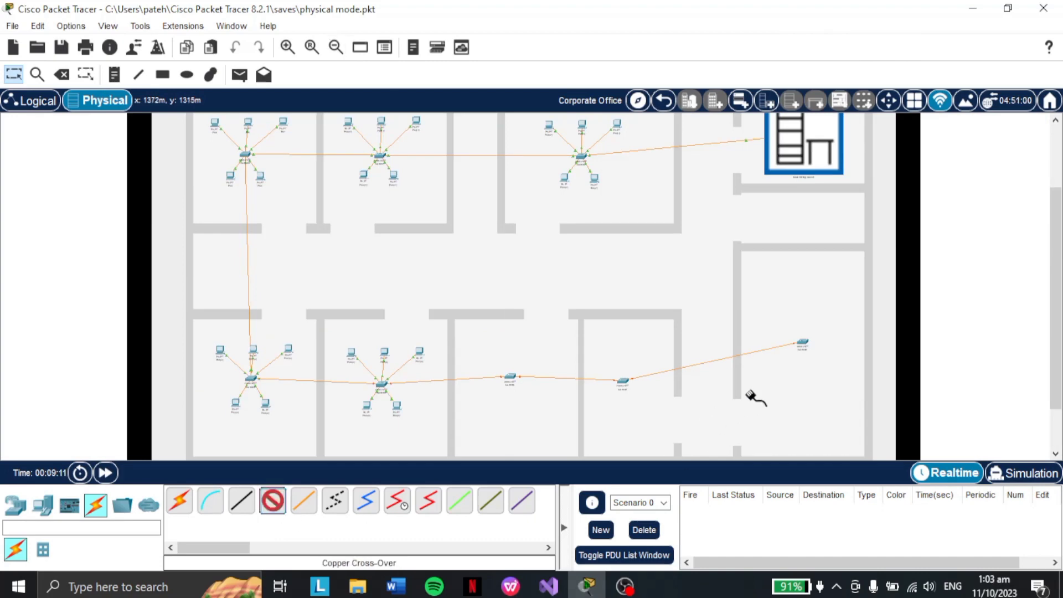
pyautogui.click(803, 346)
pyautogui.click(865, 44)
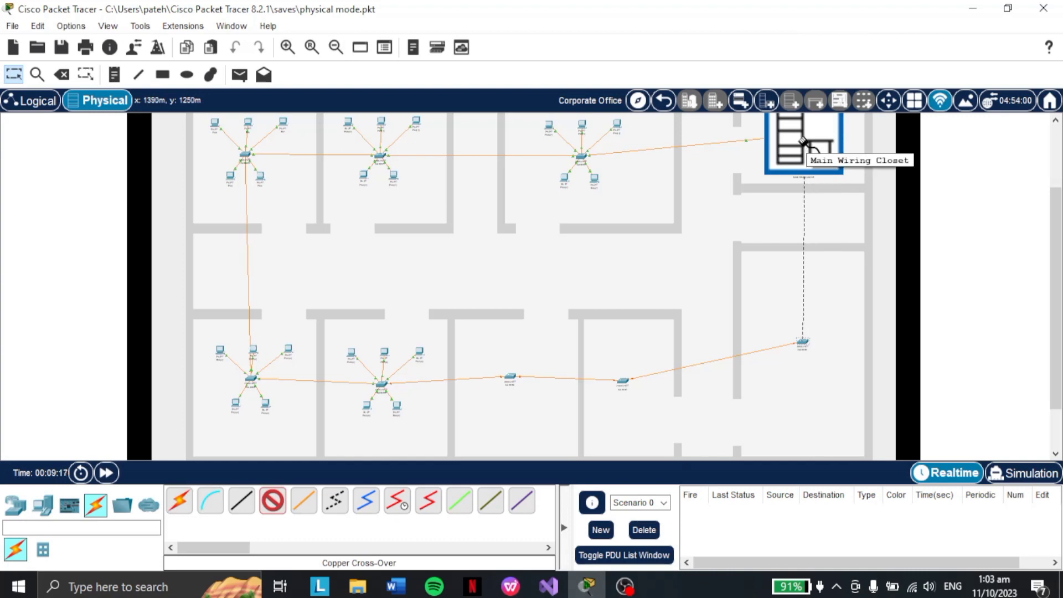
pyautogui.click(804, 143)
pyautogui.moveTo(815, 156)
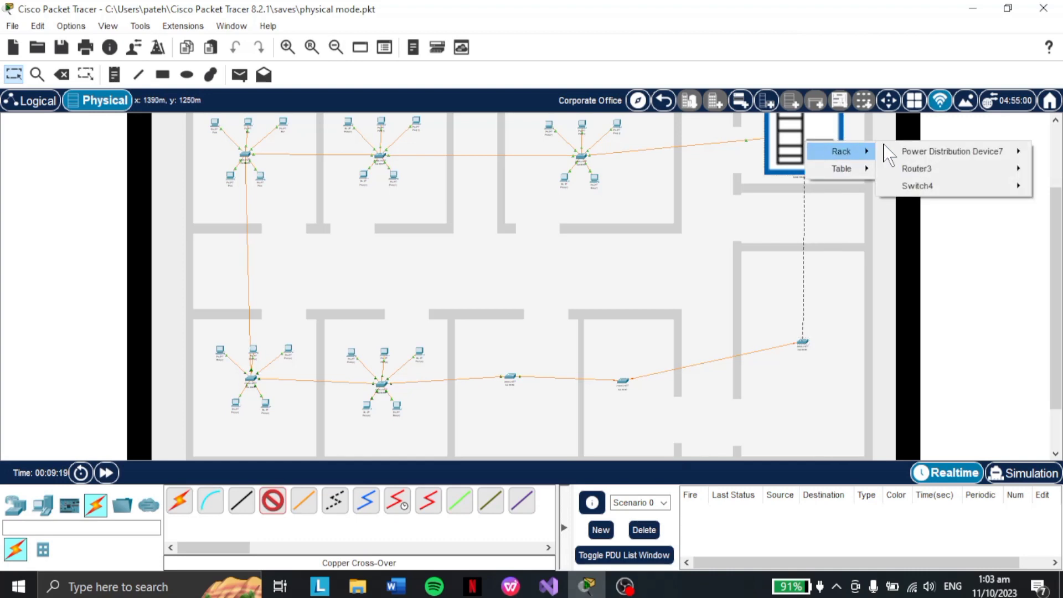
pyautogui.moveTo(946, 201)
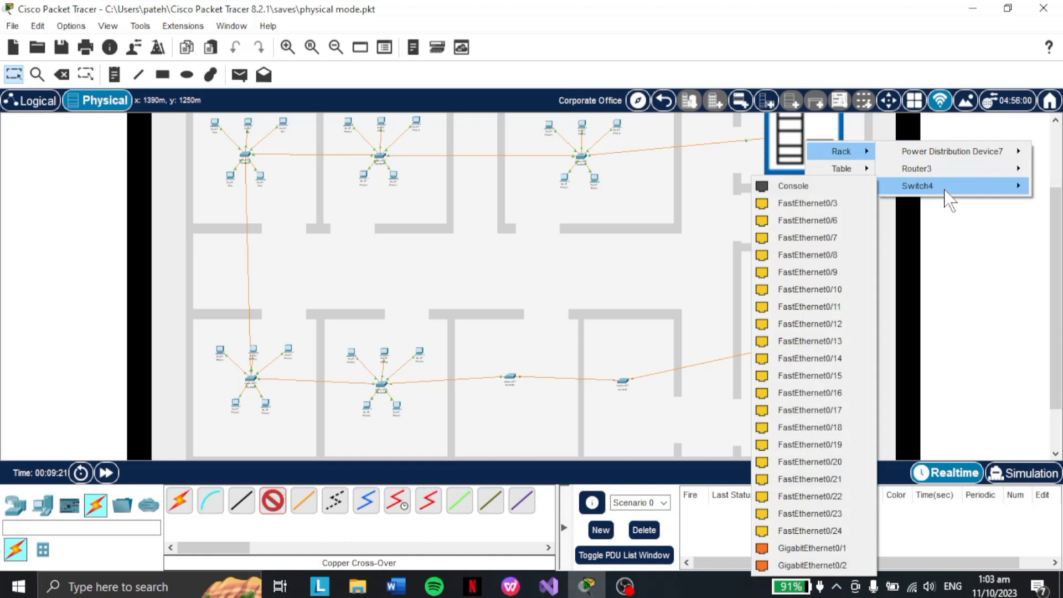
pyautogui.click(816, 205)
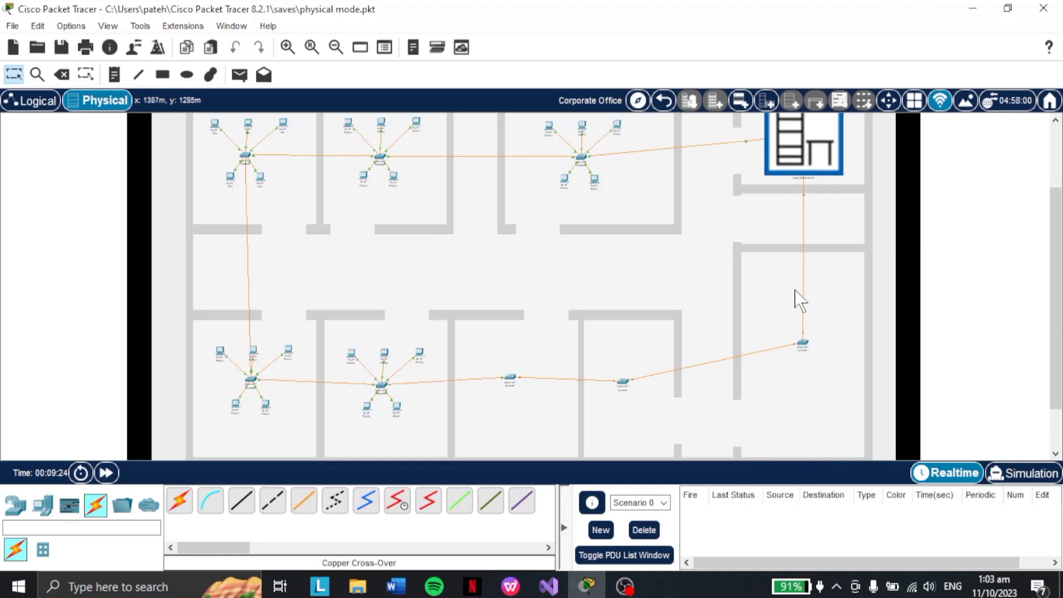
# Step: Examine the cabling between the rack devices and Server0 in the Main Wiring Closet and return to the Corporate Office floor plan
pyautogui.scroll(2, 807, 313)
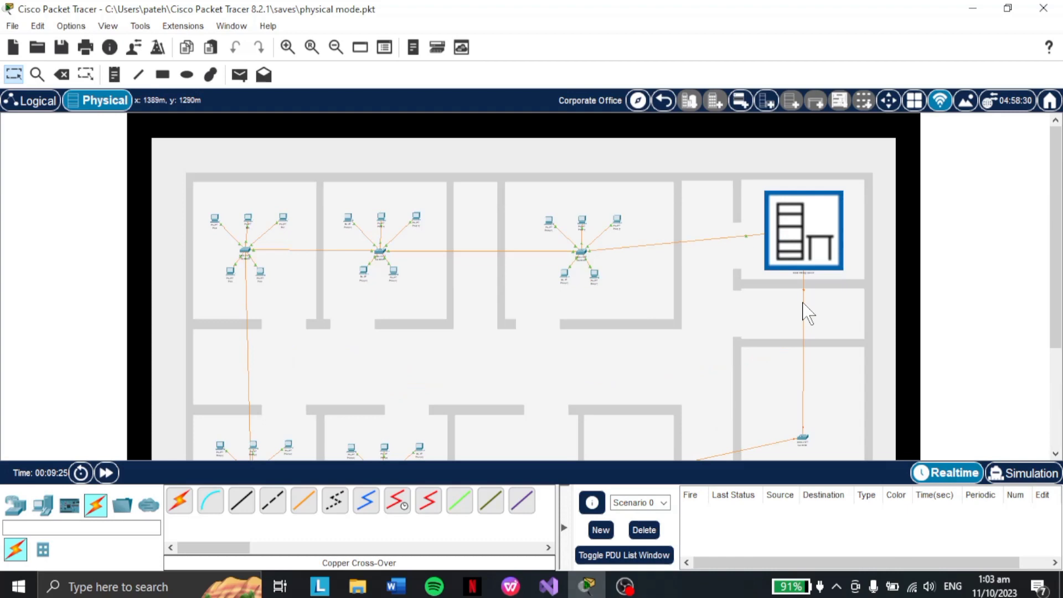
pyautogui.click(790, 219)
pyautogui.scroll(-1, 361, 332)
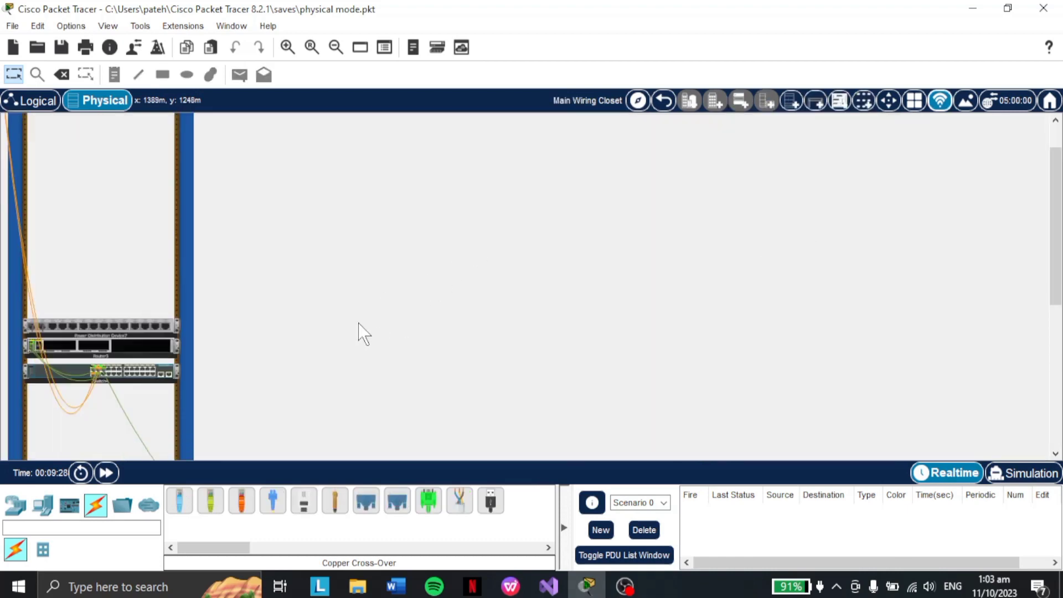
pyautogui.scroll(-2, 353, 315)
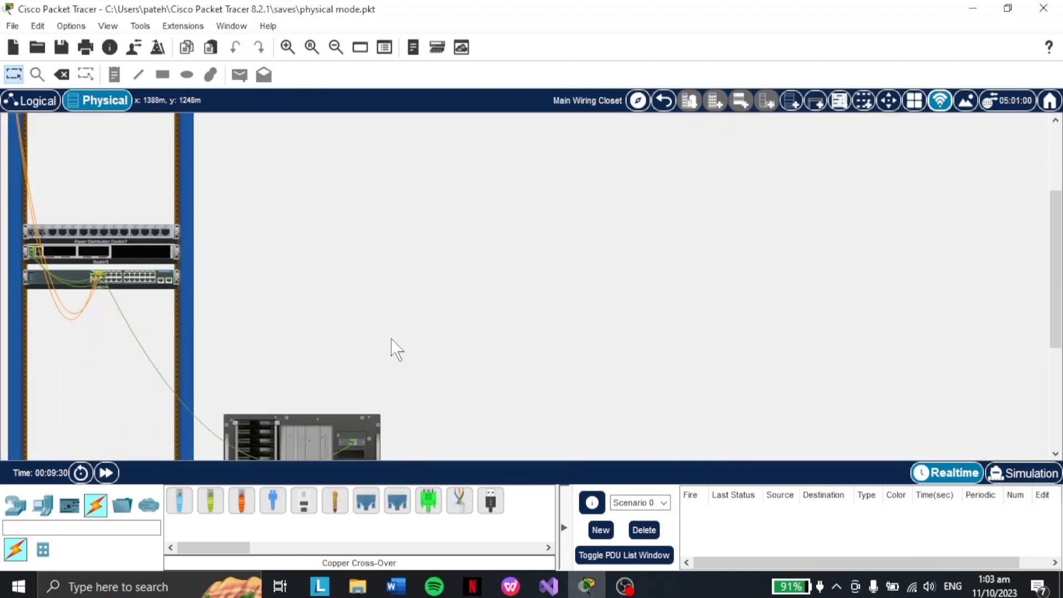
pyautogui.click(291, 48)
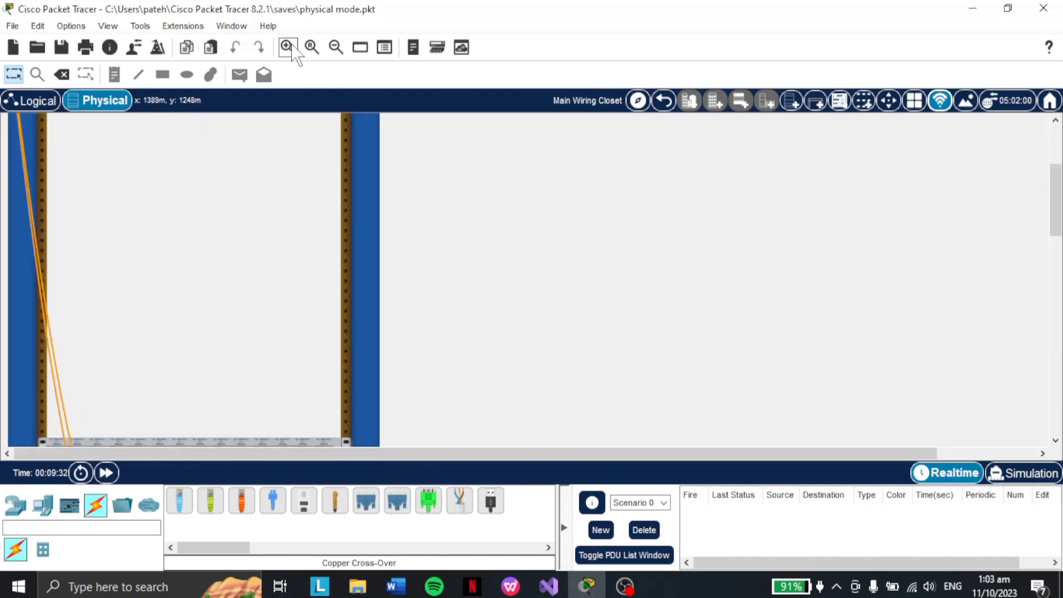
pyautogui.scroll(-4, 303, 271)
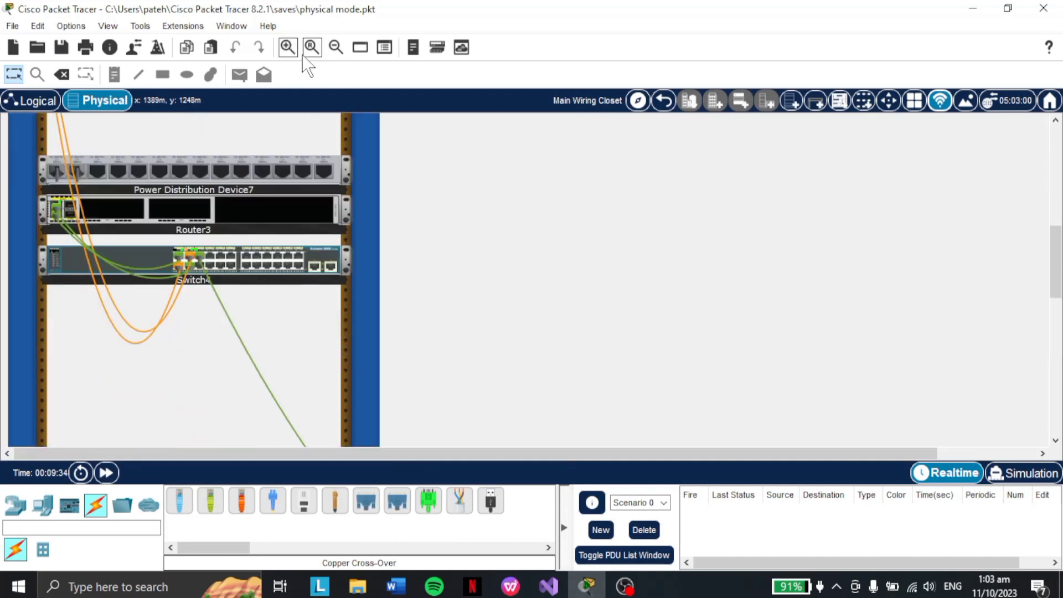
pyautogui.click(287, 47)
pyautogui.scroll(-3, 337, 280)
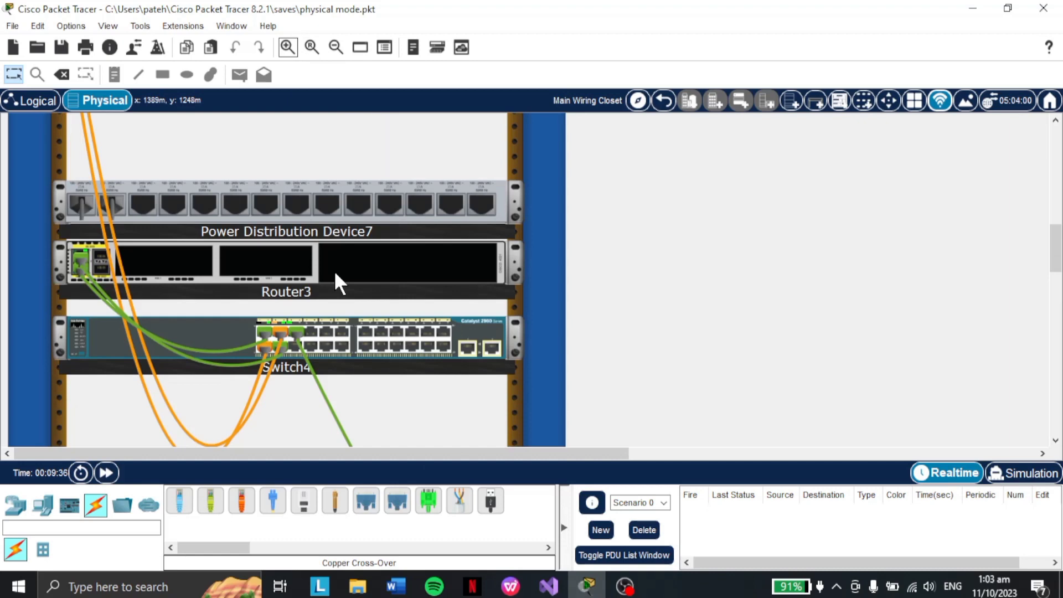
pyautogui.scroll(-1, 336, 282)
pyautogui.scroll(-1, 339, 283)
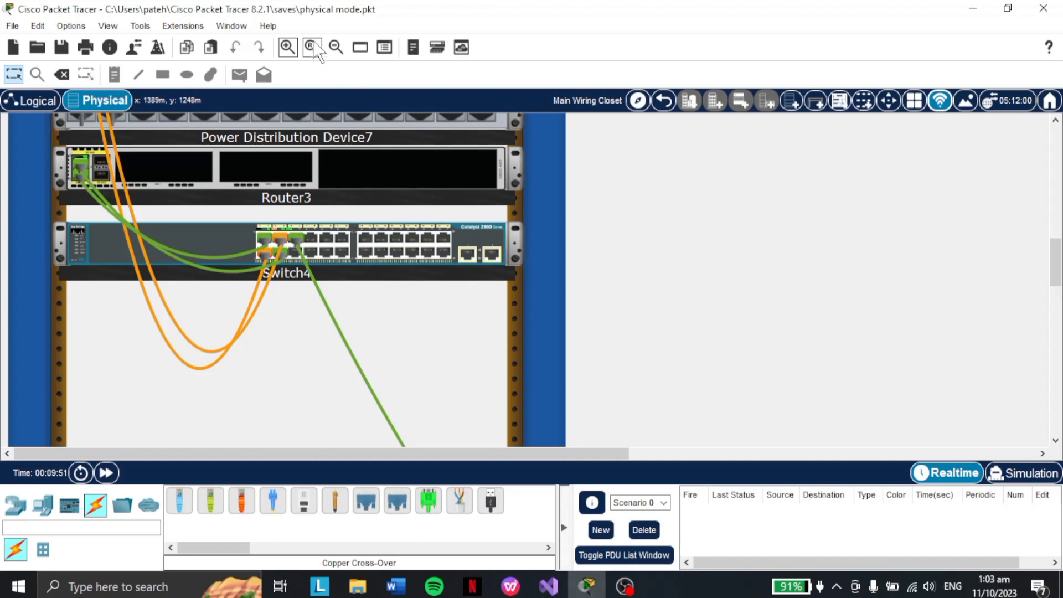
pyautogui.click(335, 48)
pyautogui.scroll(2, 539, 256)
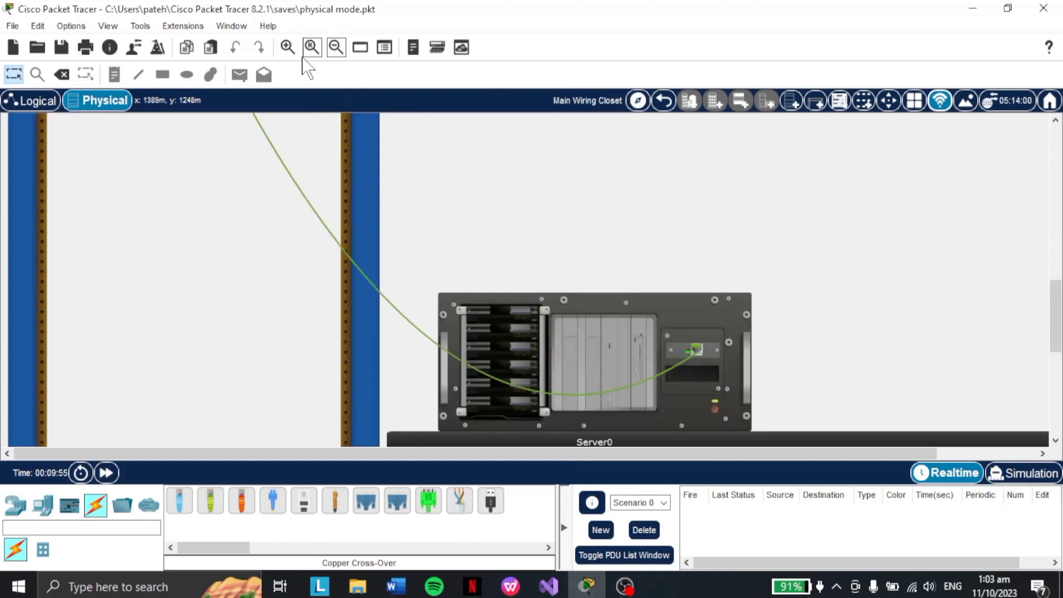
pyautogui.click(336, 48)
pyautogui.scroll(5, 358, 220)
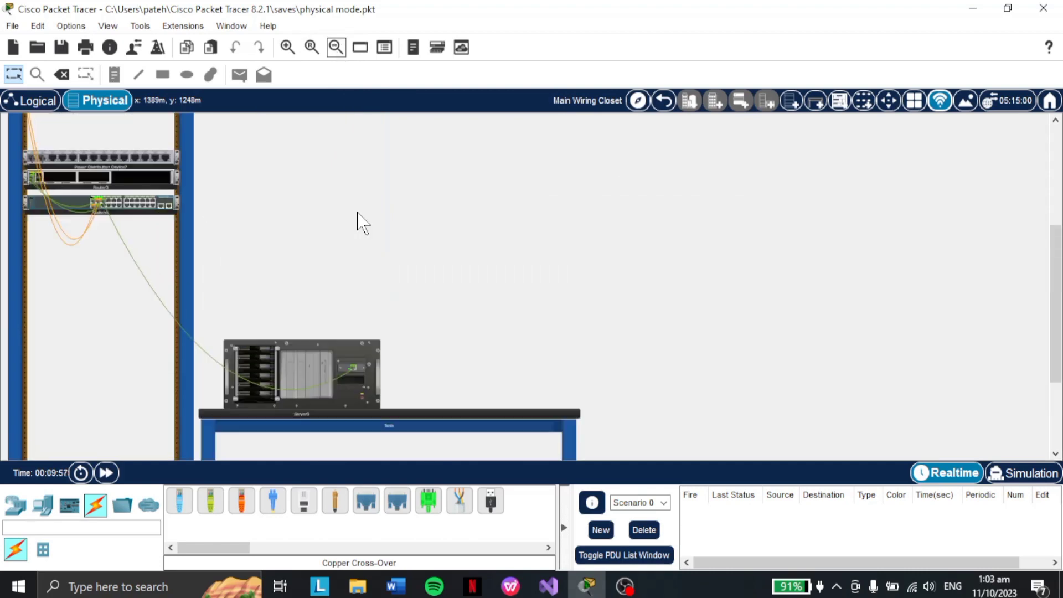
pyautogui.click(666, 105)
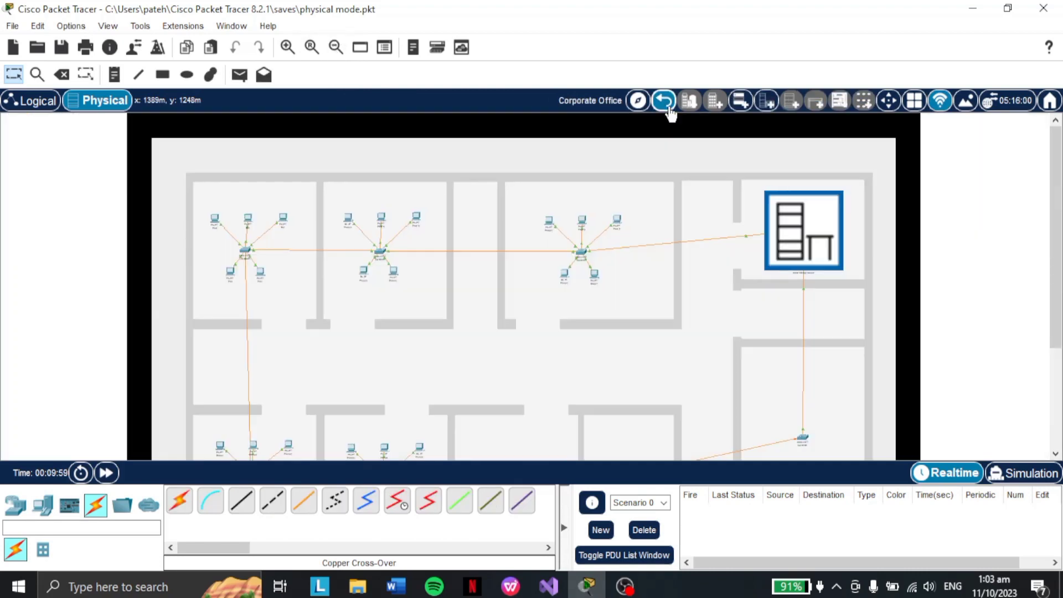
pyautogui.scroll(-3, 476, 285)
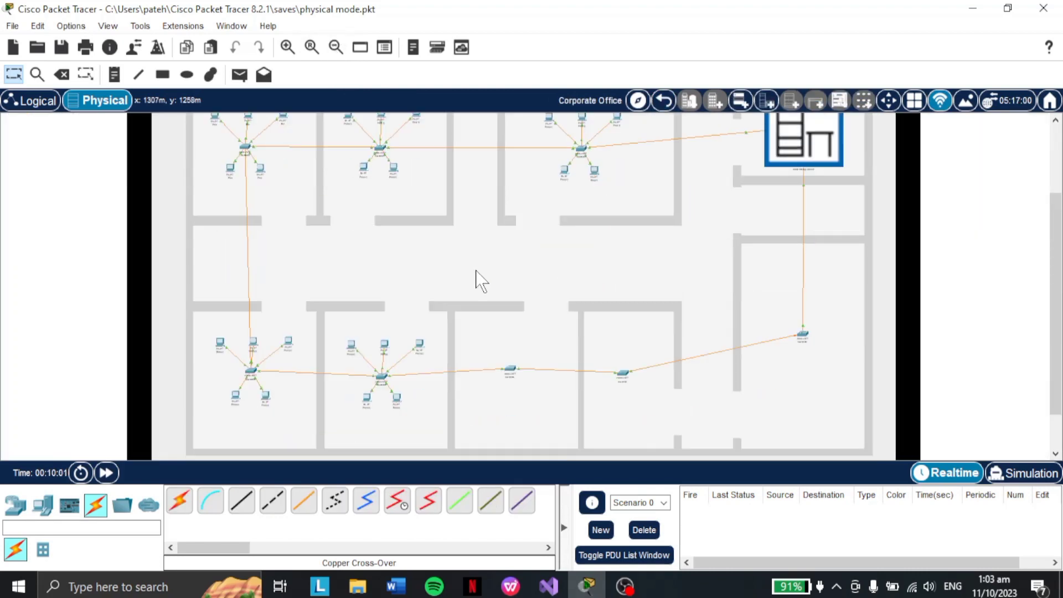
pyautogui.scroll(2, 481, 281)
pyautogui.scroll(2, 480, 281)
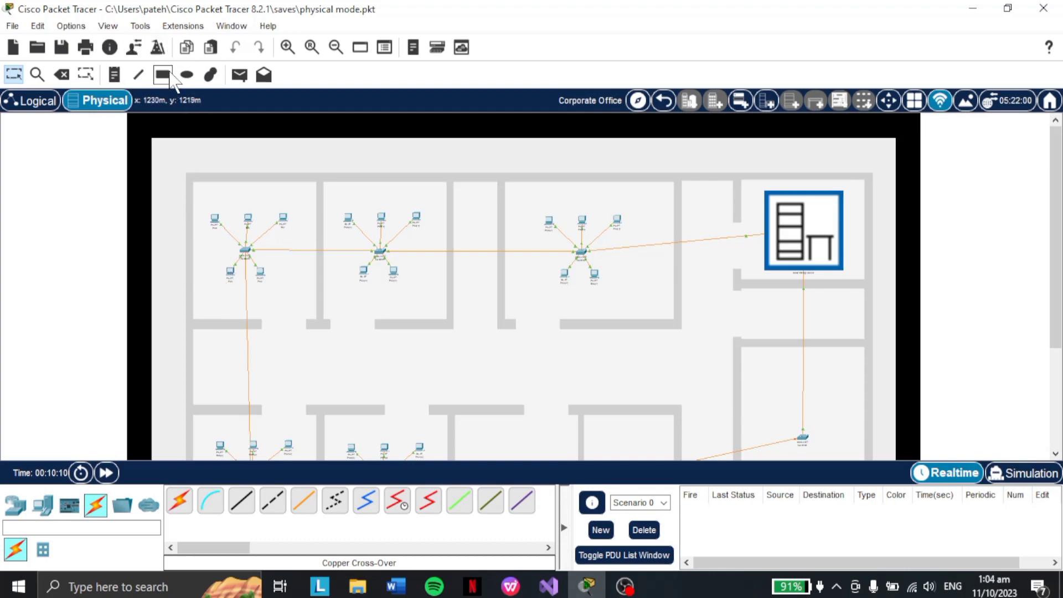
# Step: Set the IP configuration of PC0 in the first office room to obtain its address through DHCP
pyautogui.click(287, 47)
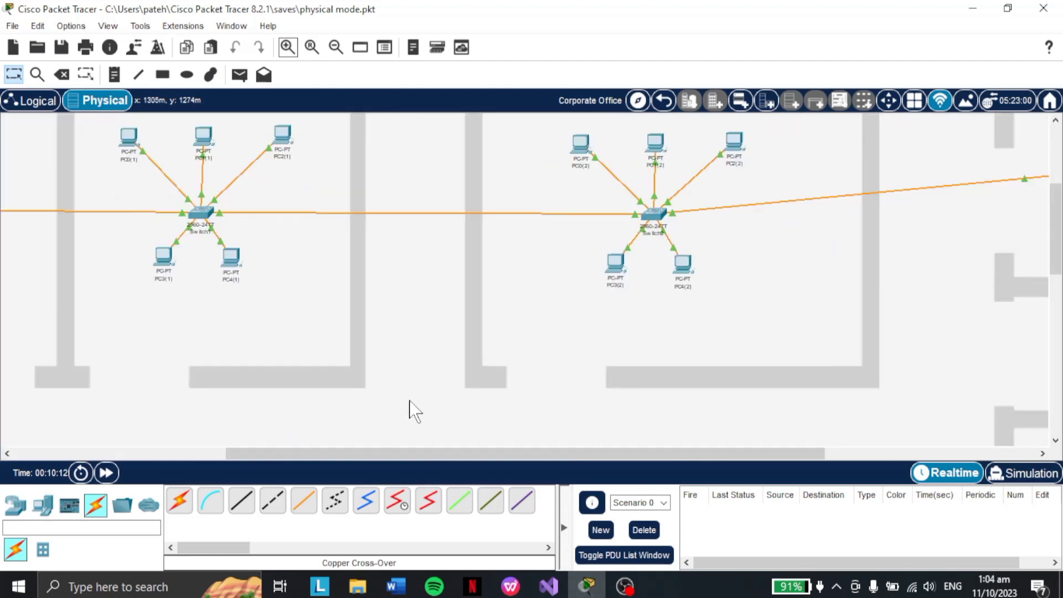
pyautogui.moveTo(403, 459); pyautogui.dragTo(237, 403)
pyautogui.scroll(3, 149, 242)
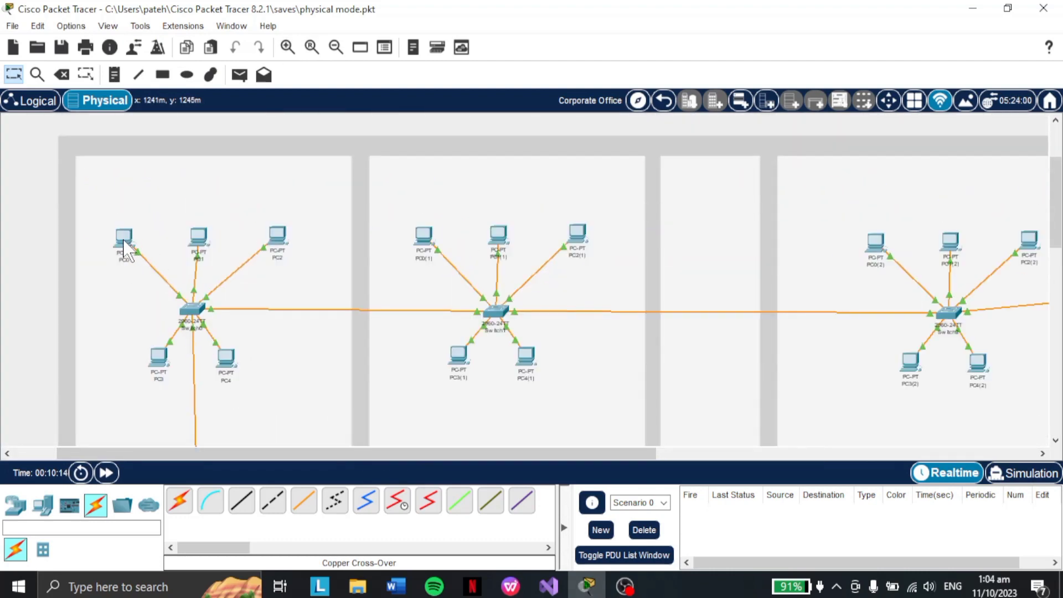
pyautogui.click(125, 244)
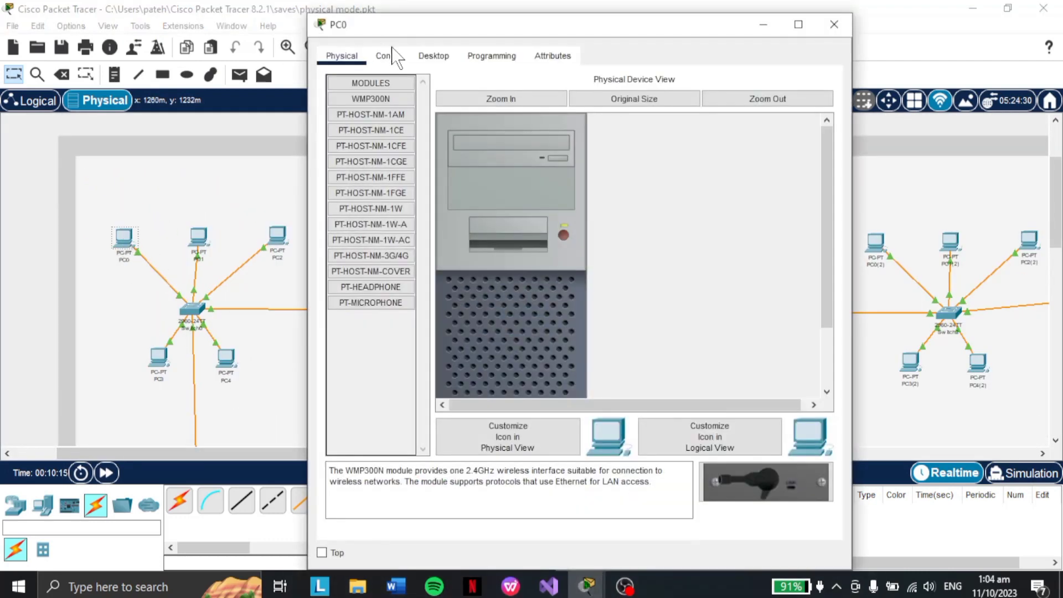
pyautogui.click(490, 55)
pyautogui.click(388, 56)
pyautogui.click(341, 55)
pyautogui.click(553, 55)
pyautogui.click(491, 55)
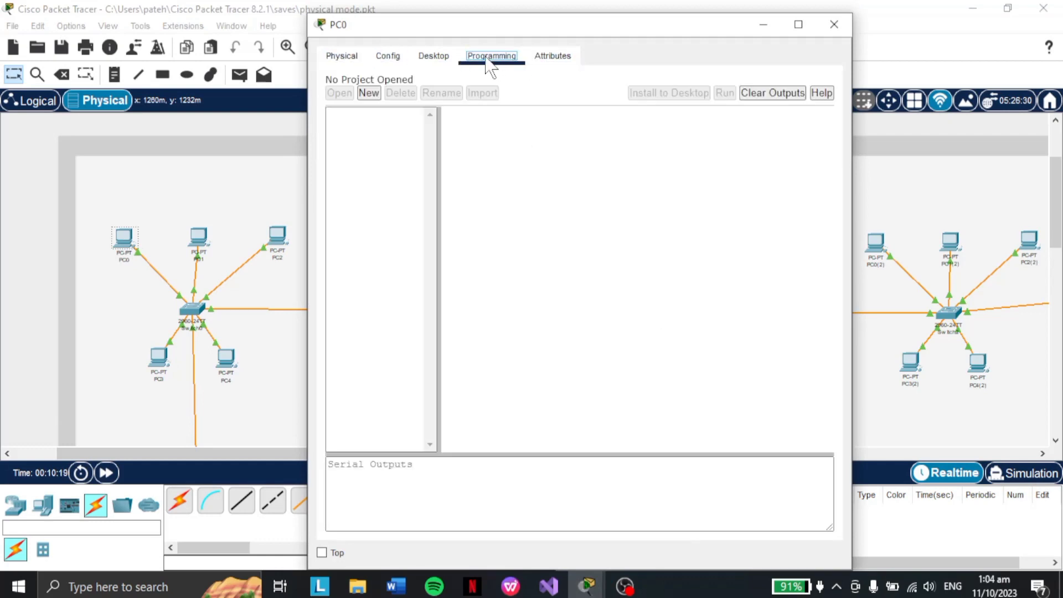
pyautogui.click(355, 51)
pyautogui.click(387, 55)
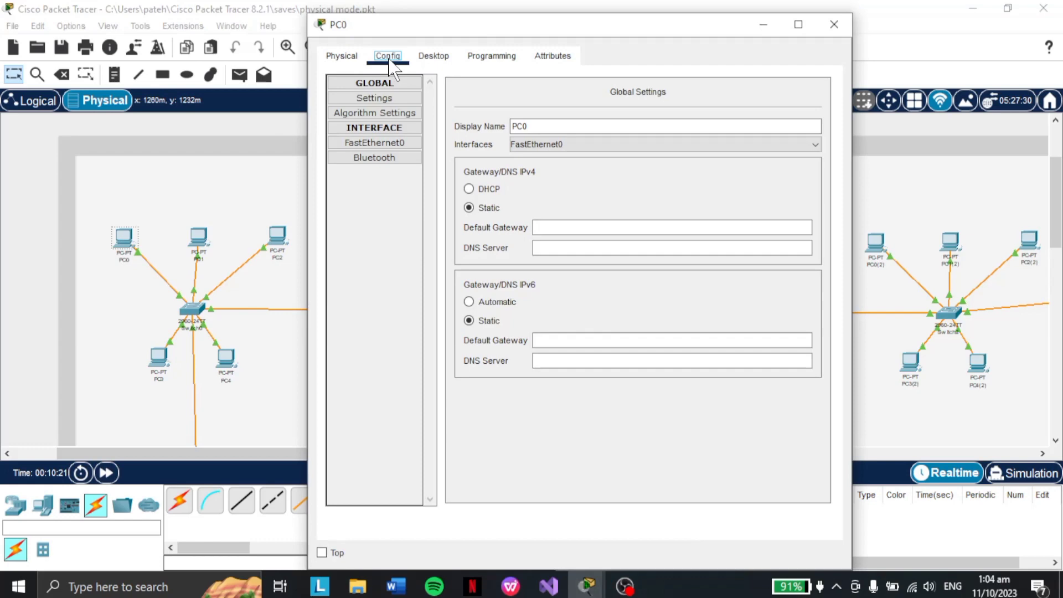
pyautogui.click(432, 56)
pyautogui.click(376, 131)
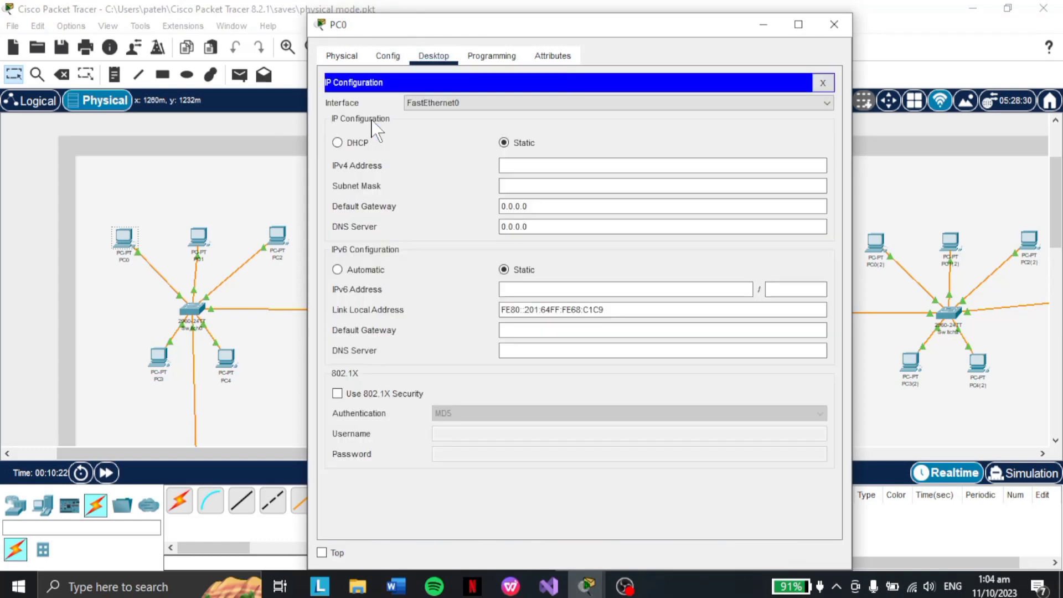
pyautogui.click(337, 143)
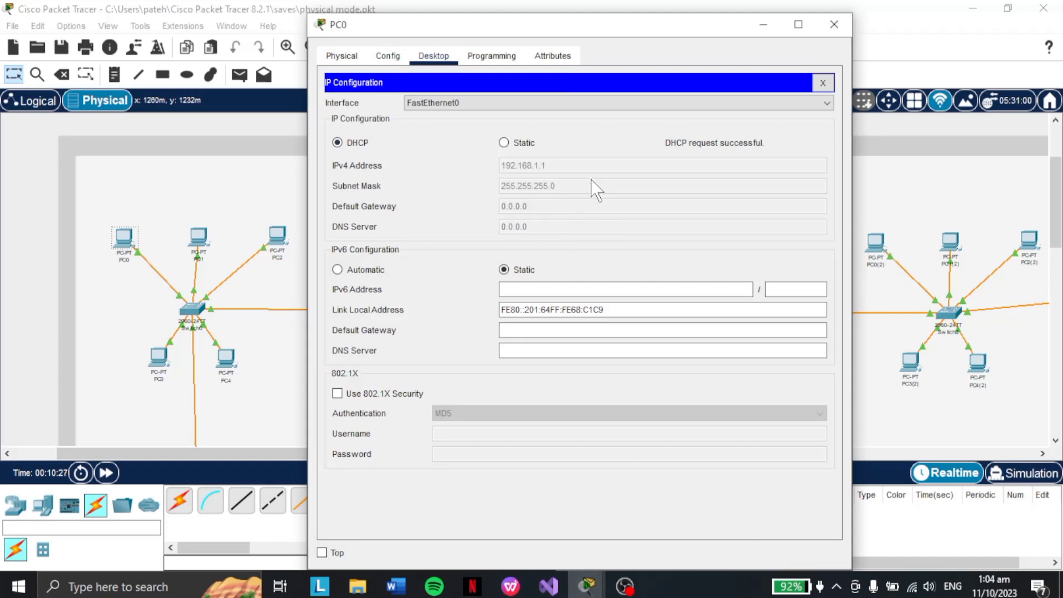
pyautogui.click(834, 25)
# Step: Switch PC1's IP configuration from static to DHCP
pyautogui.click(200, 239)
pyautogui.click(433, 56)
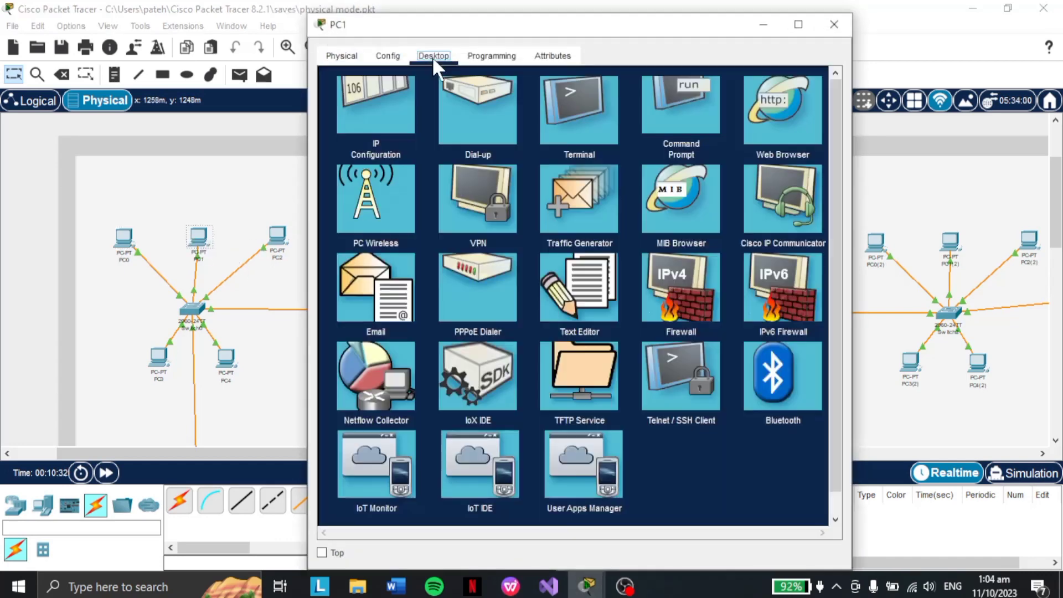
pyautogui.click(376, 105)
pyautogui.click(340, 142)
pyautogui.click(834, 25)
# Step: Switch PC2's IP configuration from static to DHCP
pyautogui.click(277, 237)
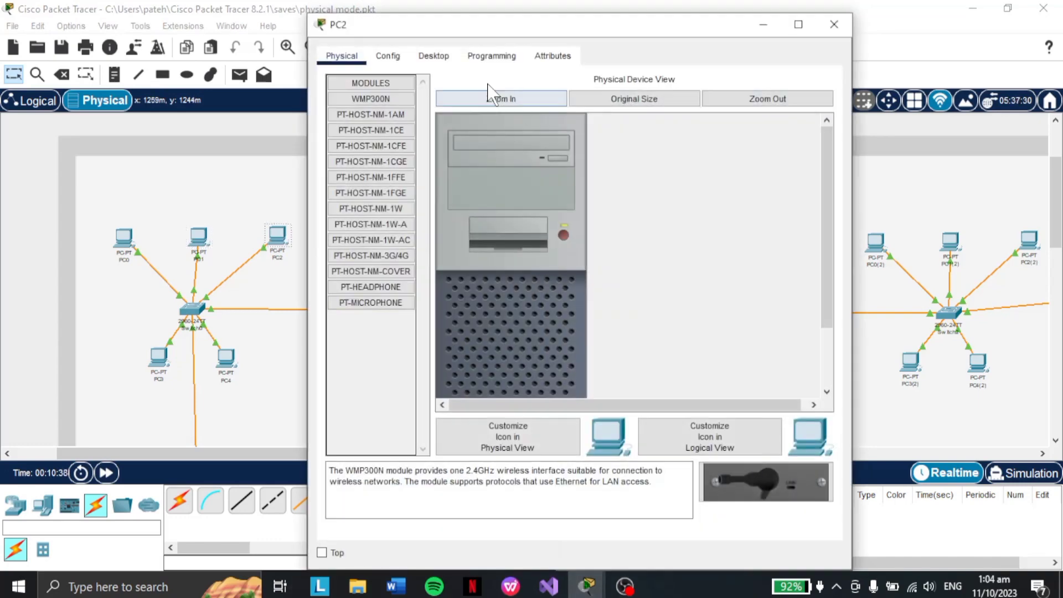
pyautogui.click(433, 56)
pyautogui.click(376, 106)
pyautogui.click(340, 142)
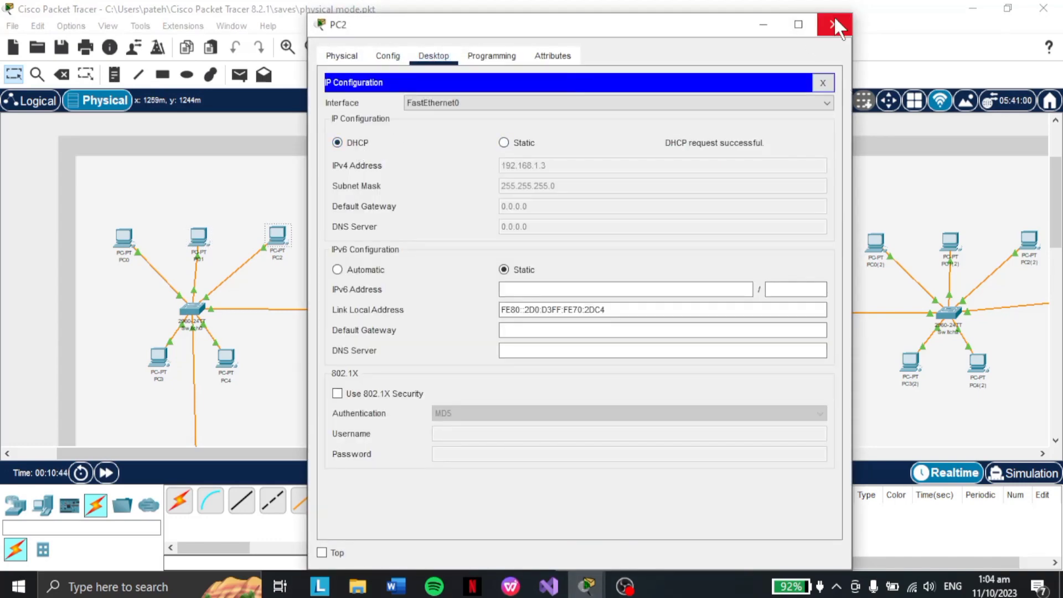
pyautogui.click(833, 25)
# Step: Switch PC3's IP configuration from static to DHCP
pyautogui.click(158, 358)
pyautogui.click(435, 89)
pyautogui.click(376, 140)
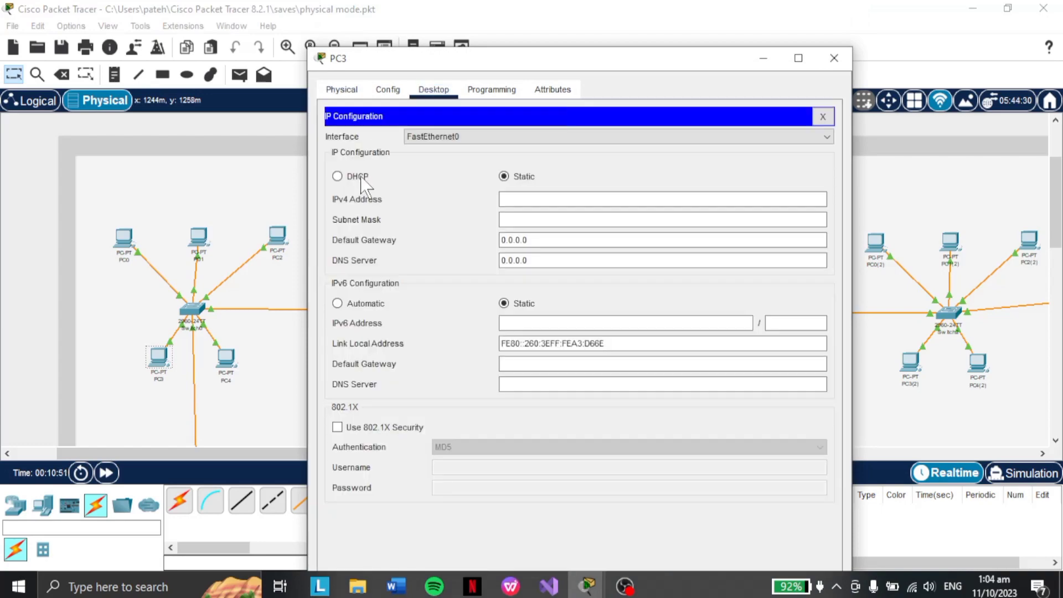
pyautogui.click(357, 176)
pyautogui.click(834, 58)
# Step: Switch PC4's IP configuration from static to DHCP
pyautogui.click(226, 359)
pyautogui.click(434, 56)
pyautogui.click(376, 105)
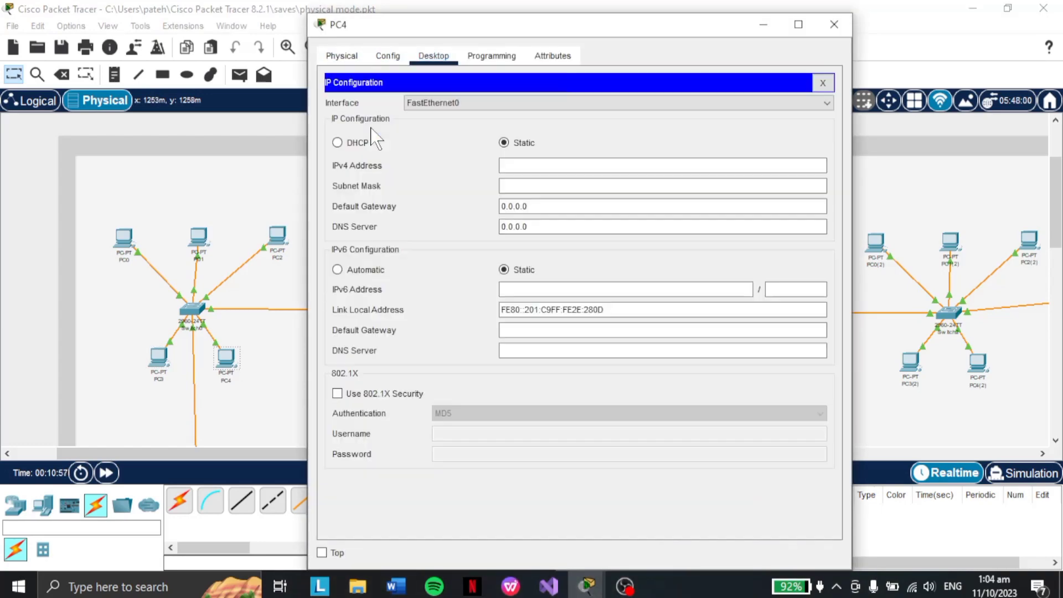
pyautogui.click(357, 142)
pyautogui.click(834, 24)
# Step: Set PC0(1) in the second office room to obtain its IP address through DHCP
pyautogui.click(875, 243)
pyautogui.click(434, 56)
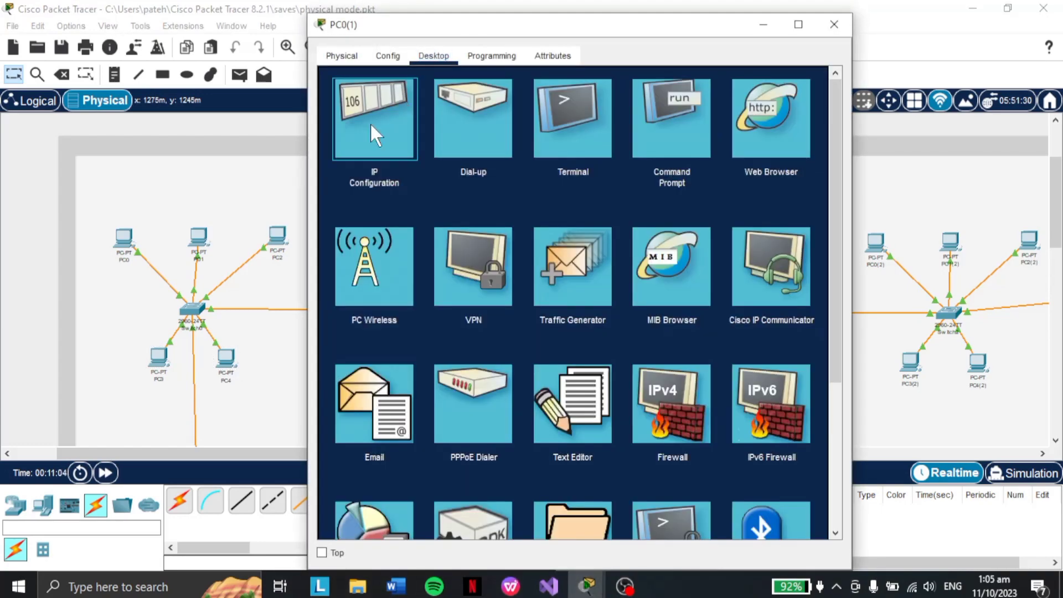
pyautogui.click(375, 135)
pyautogui.click(358, 140)
pyautogui.click(834, 24)
# Step: Set PC1(1) in the second office room to obtain its IP address through DHCP
pyautogui.click(498, 237)
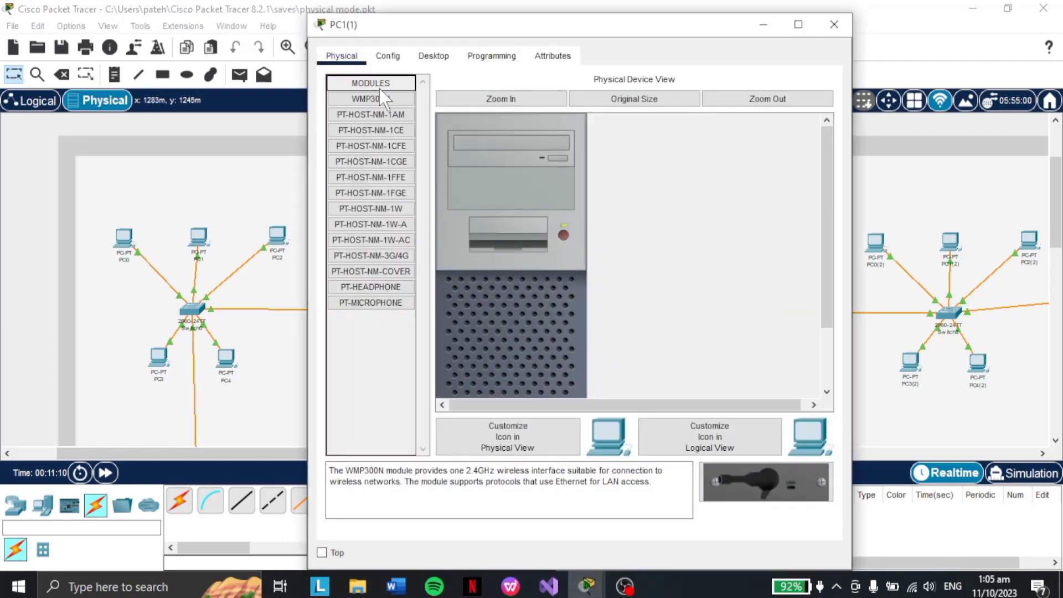
pyautogui.click(433, 56)
pyautogui.click(379, 111)
pyautogui.click(337, 143)
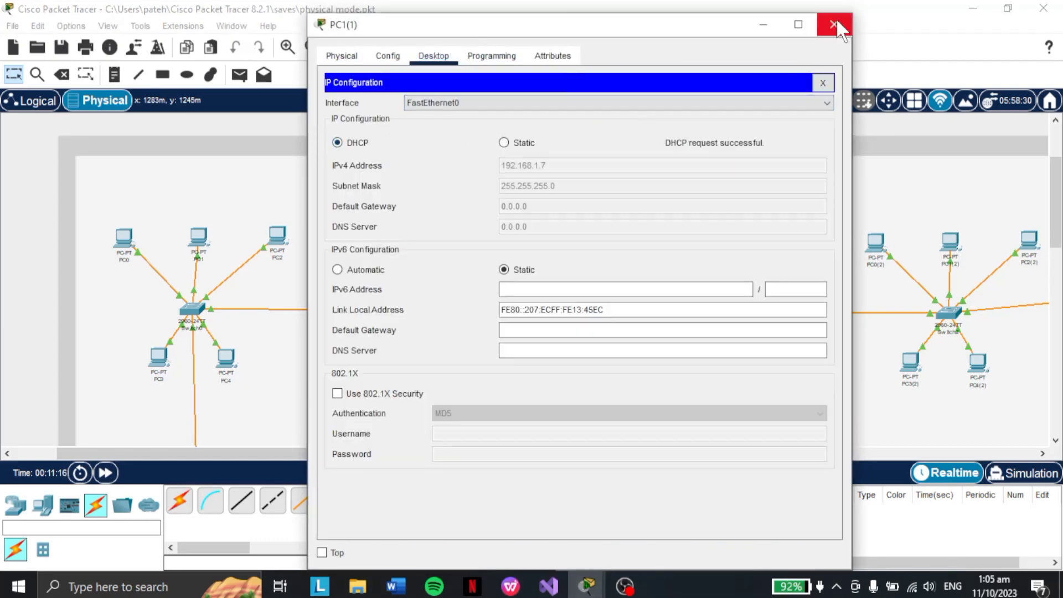
pyautogui.click(833, 25)
# Step: Set PC2(1) in the second office room to obtain its IP address through DHCP
pyautogui.click(577, 233)
pyautogui.click(434, 56)
pyautogui.click(378, 111)
pyautogui.click(337, 142)
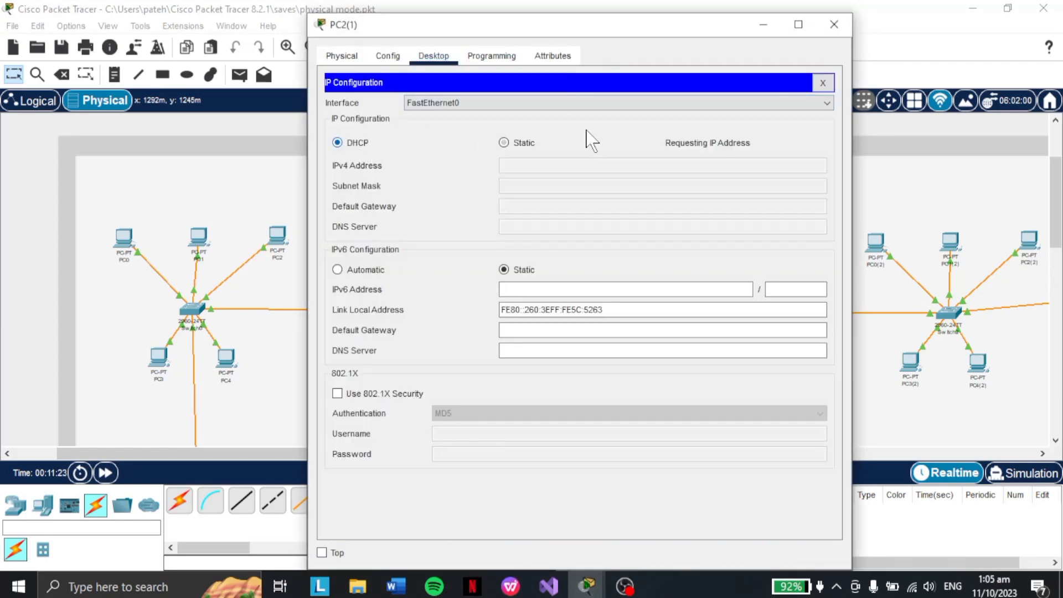
# Step: Set PC3(1) in the second office room to obtain its IP address through DHCP
pyautogui.click(834, 25)
pyautogui.click(470, 357)
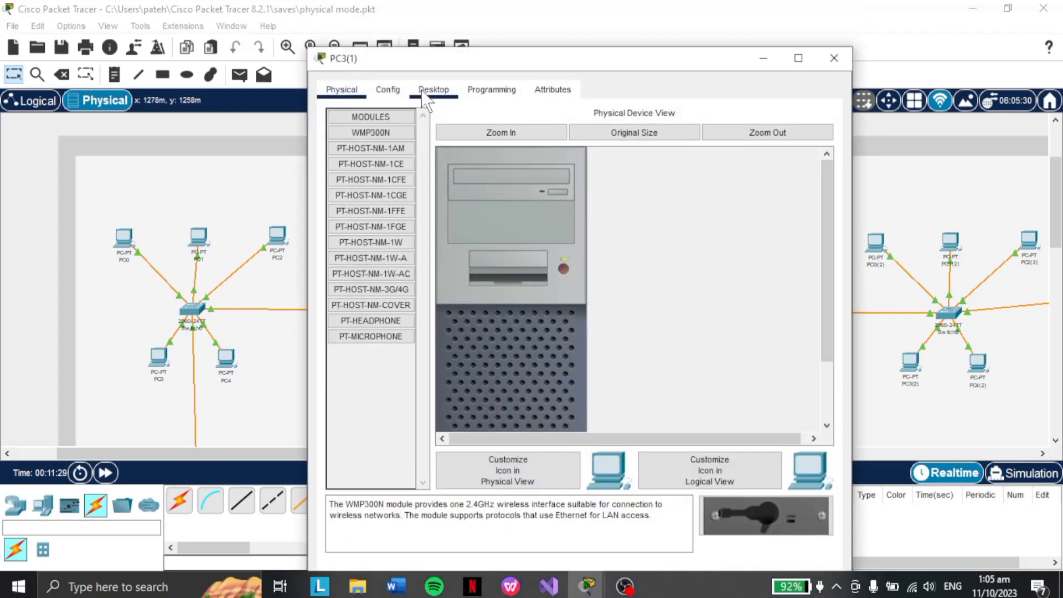
pyautogui.click(434, 89)
pyautogui.click(378, 144)
pyautogui.click(337, 176)
pyautogui.click(833, 57)
# Step: Set PC4(1) in the second office room to obtain its IP address through DHCP
pyautogui.click(534, 360)
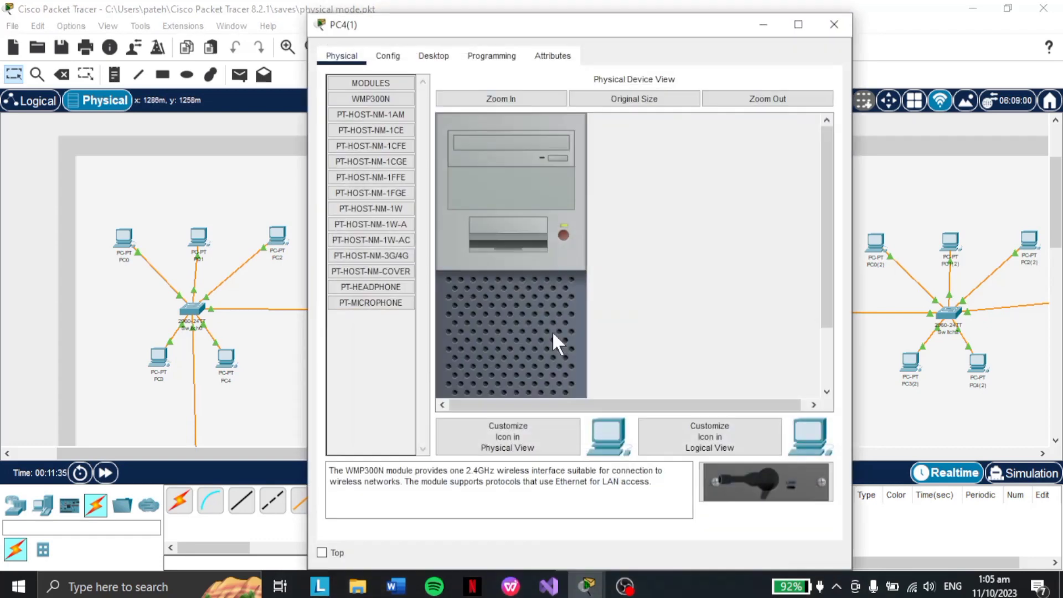
pyautogui.click(433, 56)
pyautogui.click(379, 110)
pyautogui.click(337, 142)
pyautogui.click(834, 25)
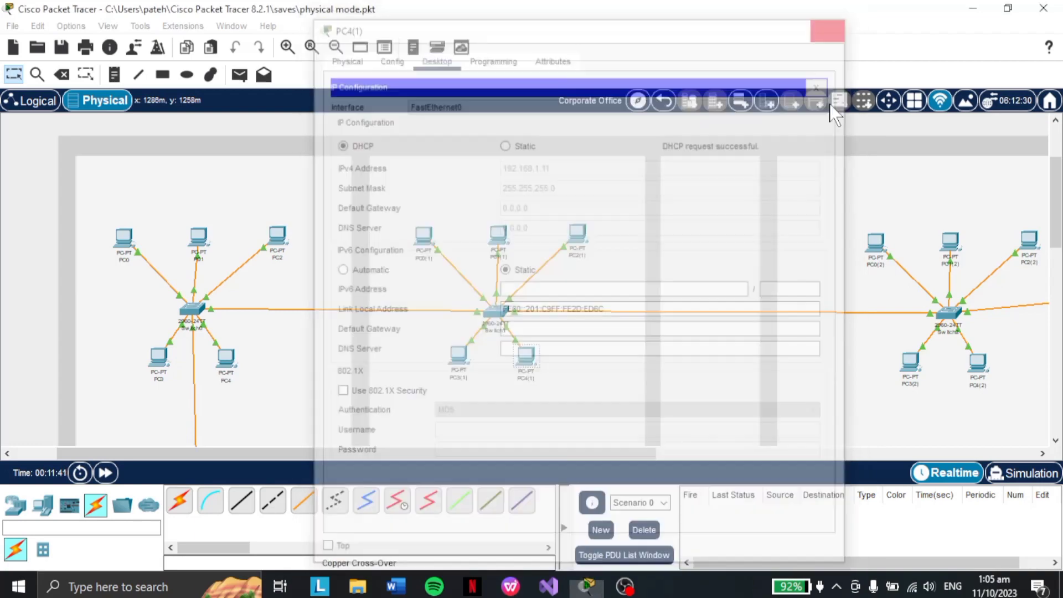
# Step: Set PC0(2) in the third PC room of the upper row to obtain its IP address through DHCP
pyautogui.scroll(2, 642, 355)
pyautogui.click(632, 244)
pyautogui.click(434, 88)
pyautogui.click(378, 143)
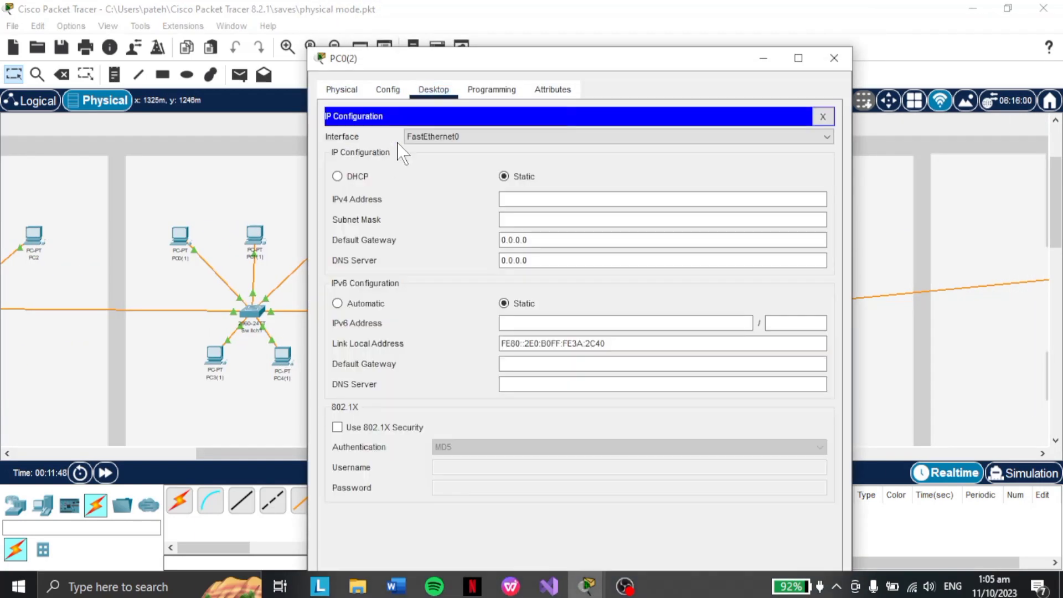
pyautogui.click(337, 175)
pyautogui.click(834, 57)
# Step: Set PC1(2) in the third PC room of the upper row to obtain its IP address through DHCP
pyautogui.click(707, 244)
pyautogui.click(433, 56)
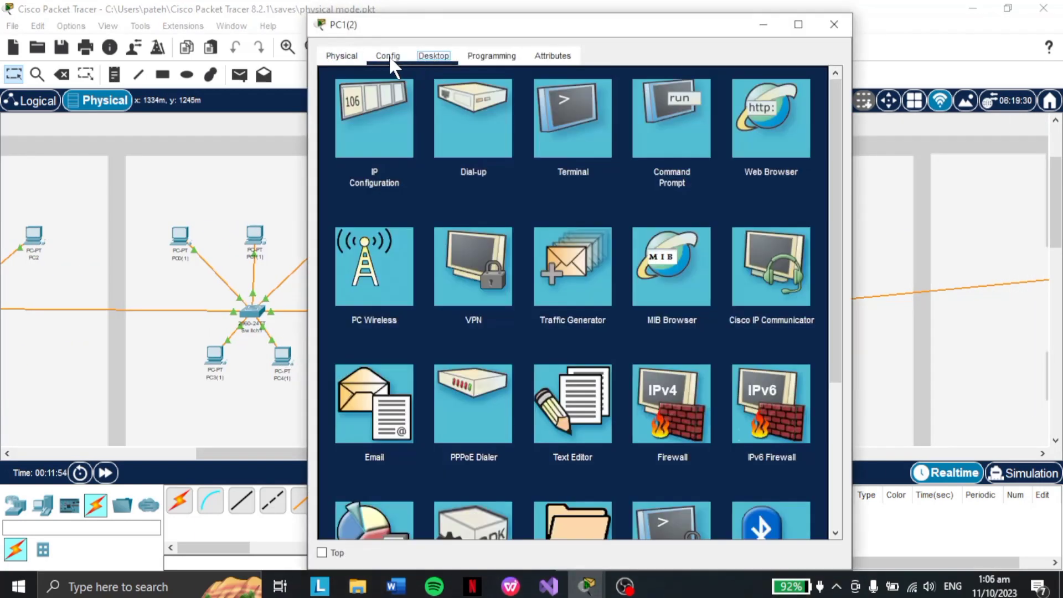
pyautogui.click(378, 113)
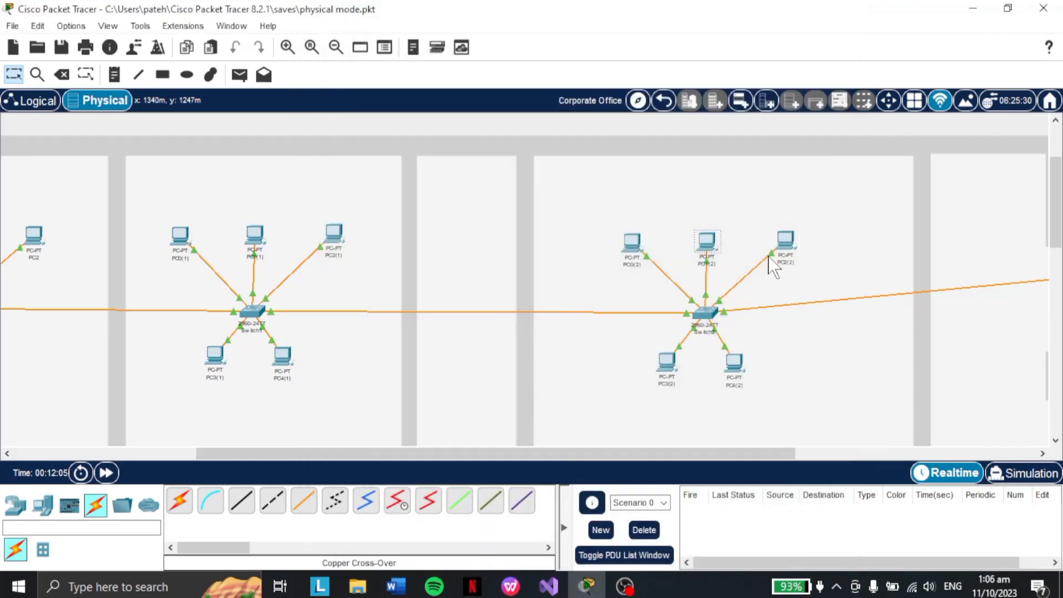
# Step: Set PC2(2) in the third PC room of the upper row to obtain its IP address through DHCP
pyautogui.click(785, 240)
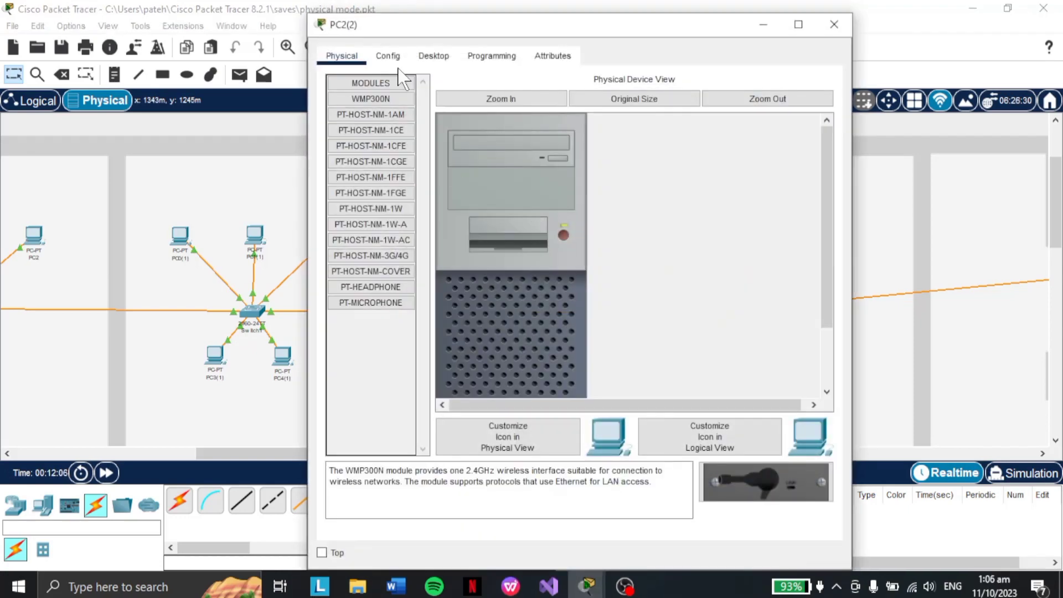
pyautogui.click(434, 52)
pyautogui.click(392, 166)
pyautogui.click(337, 140)
pyautogui.click(833, 24)
# Step: Set PC3(2) in the third PC room of the upper row to obtain its IP address through DHCP
pyautogui.click(673, 364)
pyautogui.click(388, 55)
pyautogui.click(433, 55)
pyautogui.click(384, 107)
pyautogui.click(338, 140)
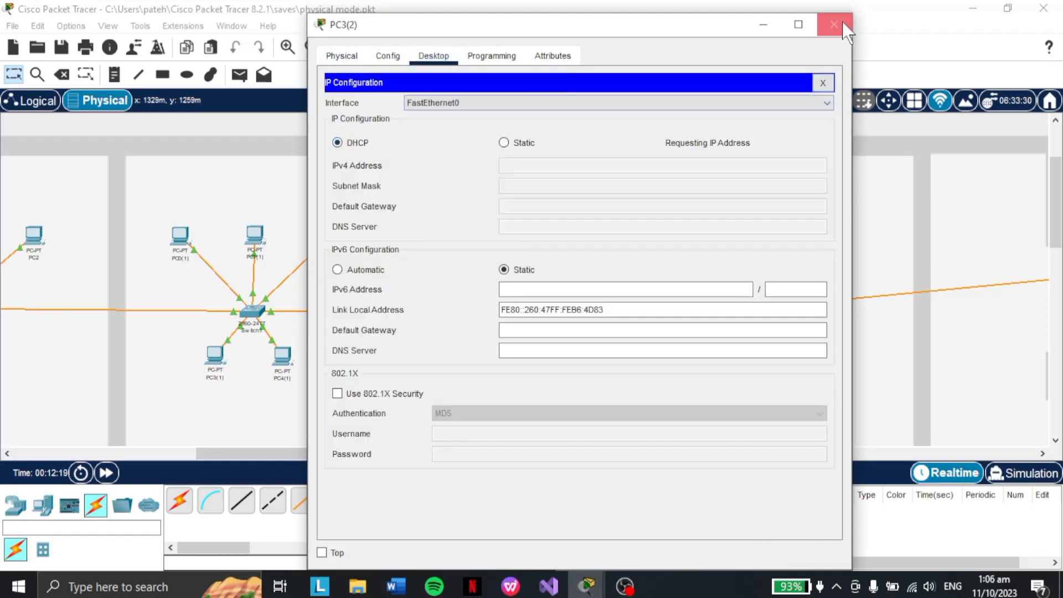
pyautogui.click(832, 24)
# Step: Set PC4(2) in the third PC room of the upper row to obtain its IP address through DHCP
pyautogui.scroll(-1, 790, 311)
pyautogui.click(731, 314)
pyautogui.click(434, 55)
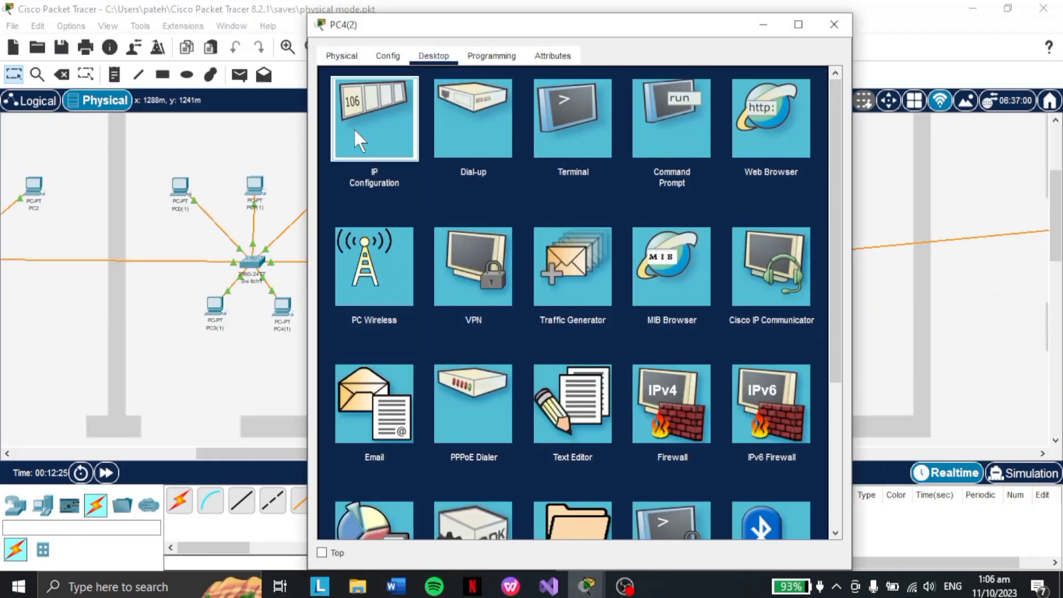
pyautogui.click(353, 128)
pyautogui.click(338, 140)
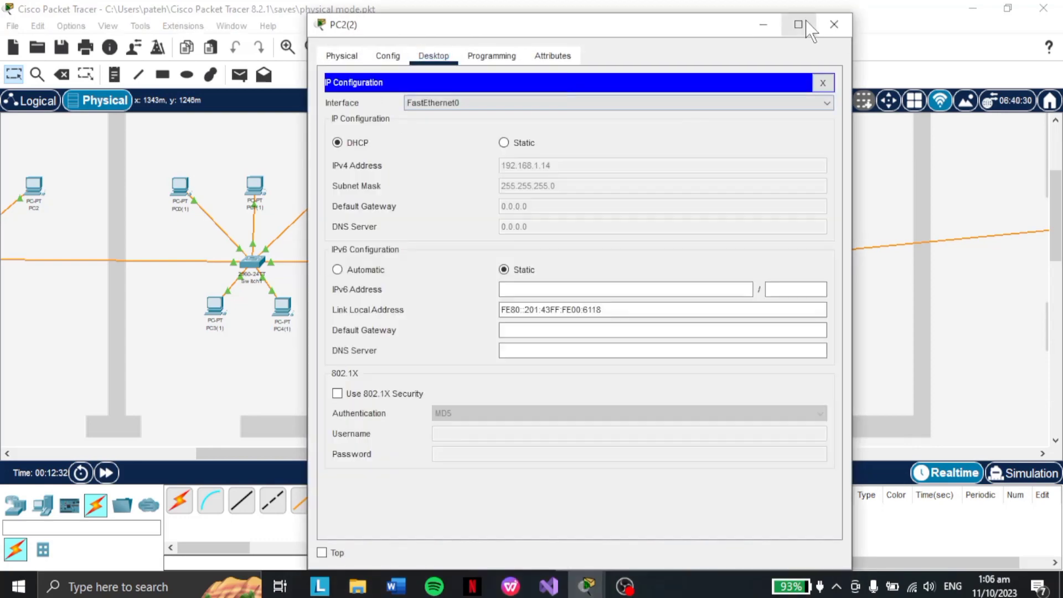
pyautogui.click(832, 23)
# Step: Set PC0(3) in the first room of the lower row to obtain its IP address through DHCP
pyautogui.scroll(-2, 292, 244)
pyautogui.click(213, 158)
pyautogui.click(433, 89)
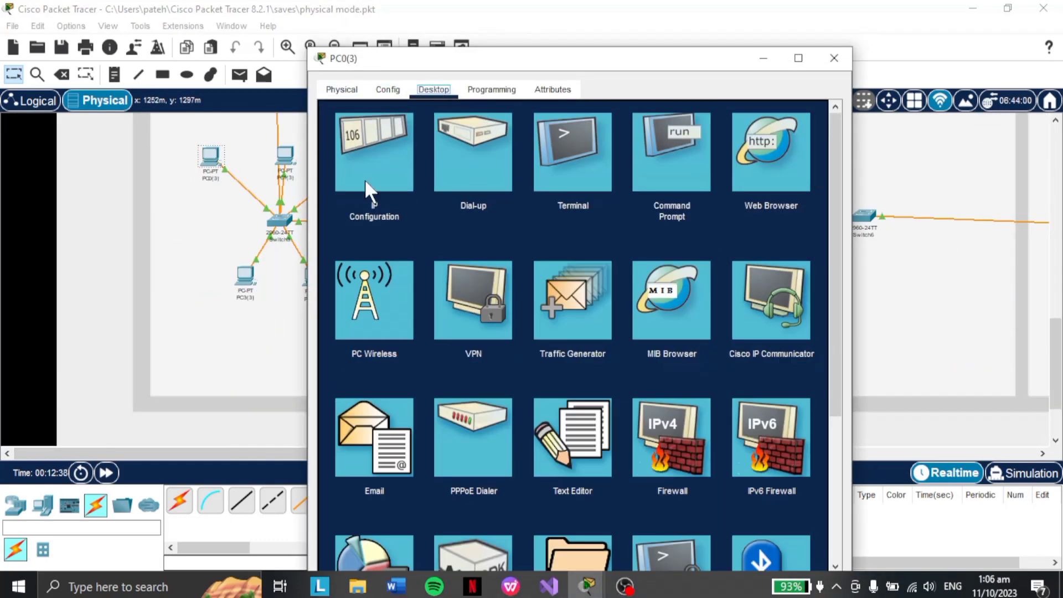
pyautogui.click(364, 178)
pyautogui.click(339, 173)
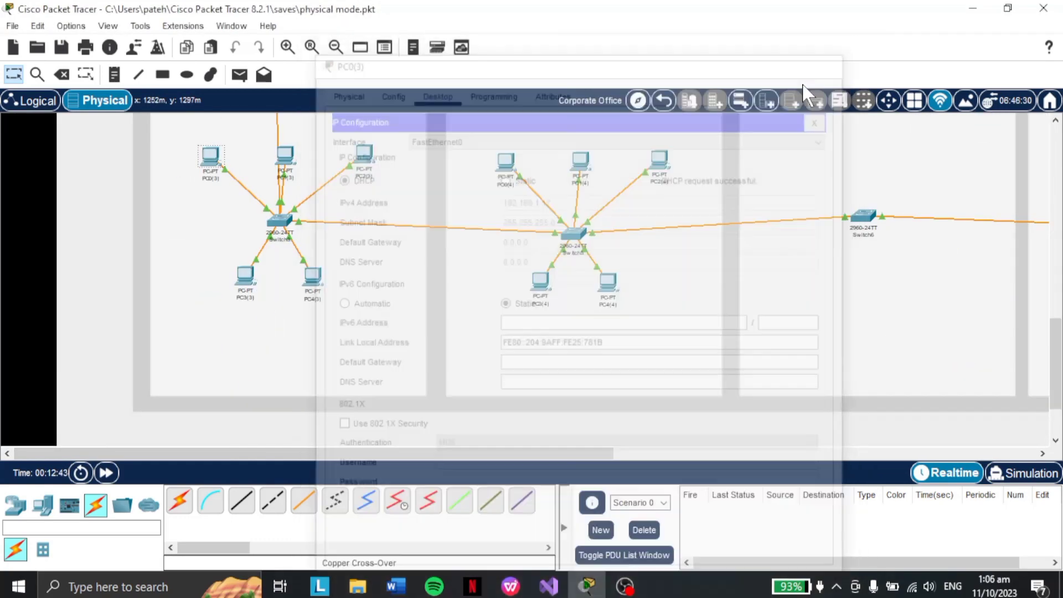
# Step: Set PC1(3) in the first room of the lower row to obtain its IP address through DHCP
pyautogui.click(285, 158)
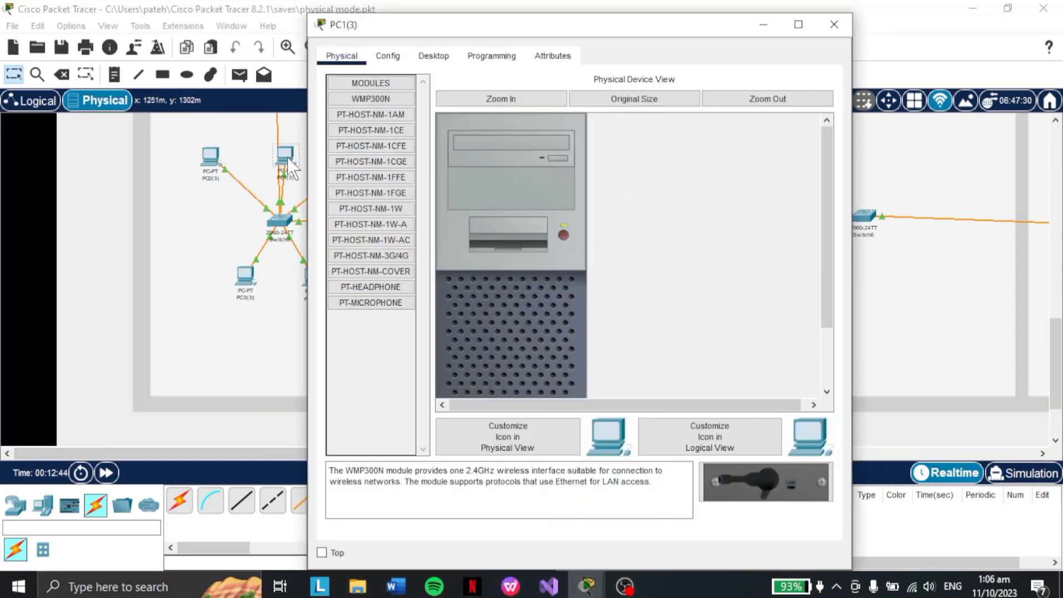
pyautogui.click(434, 53)
pyautogui.click(382, 113)
pyautogui.click(355, 141)
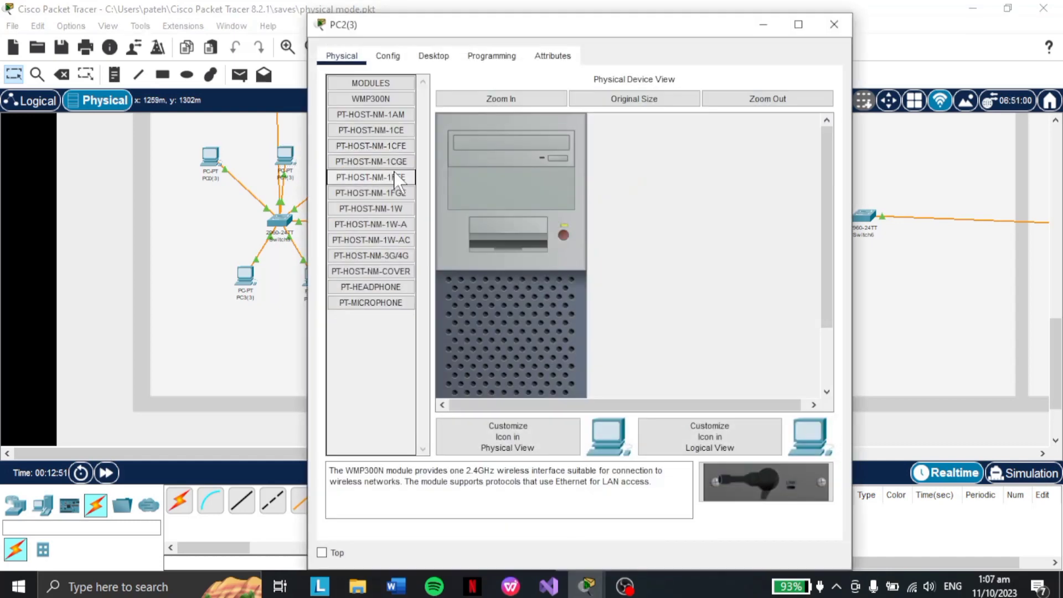
# Step: Set PC2(3) in the first room of the lower row to obtain its IP address through DHCP
pyautogui.click(387, 55)
pyautogui.click(434, 56)
pyautogui.click(382, 114)
pyautogui.click(337, 142)
pyautogui.click(834, 25)
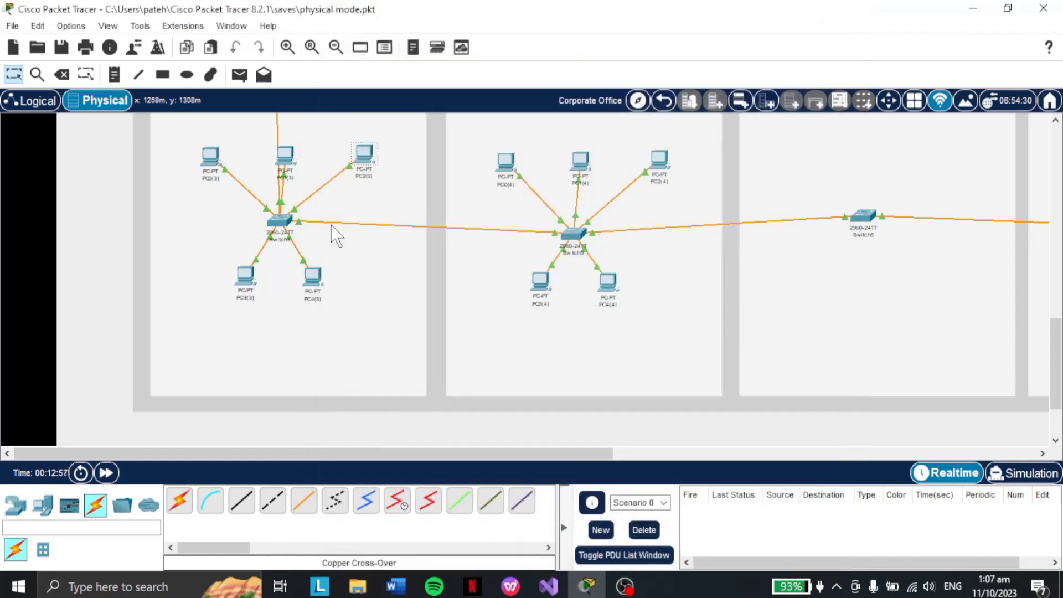
# Step: Set PC3(3) in the first room of the lower row to obtain its IP address through DHCP
pyautogui.click(245, 276)
pyautogui.click(434, 55)
pyautogui.click(370, 117)
pyautogui.click(337, 142)
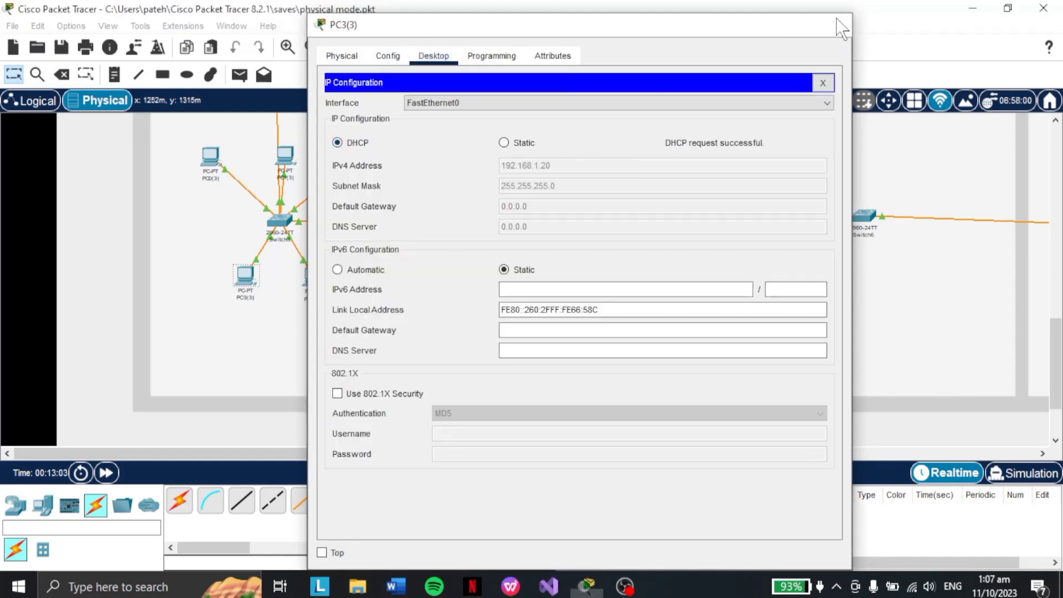
pyautogui.click(835, 26)
# Step: Set PC4(3) in the first room of the lower row to obtain its IP address through DHCP
pyautogui.click(310, 277)
pyautogui.click(433, 90)
pyautogui.click(372, 151)
pyautogui.click(338, 176)
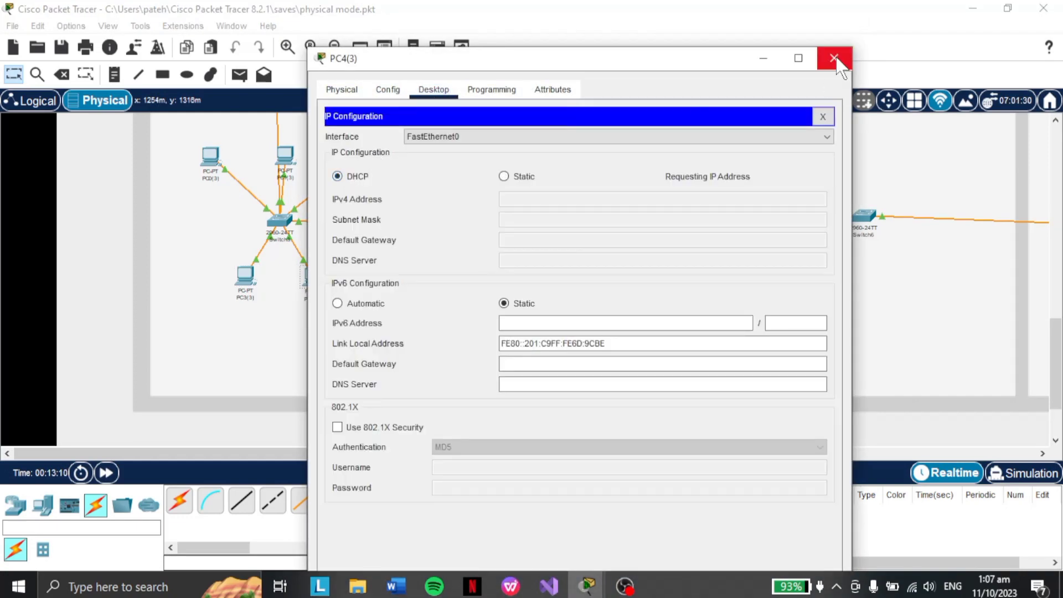
pyautogui.click(834, 57)
# Step: Set PC0(4) in the second room of the lower row to obtain its IP address through DHCP
pyautogui.click(505, 167)
pyautogui.click(433, 89)
pyautogui.click(375, 144)
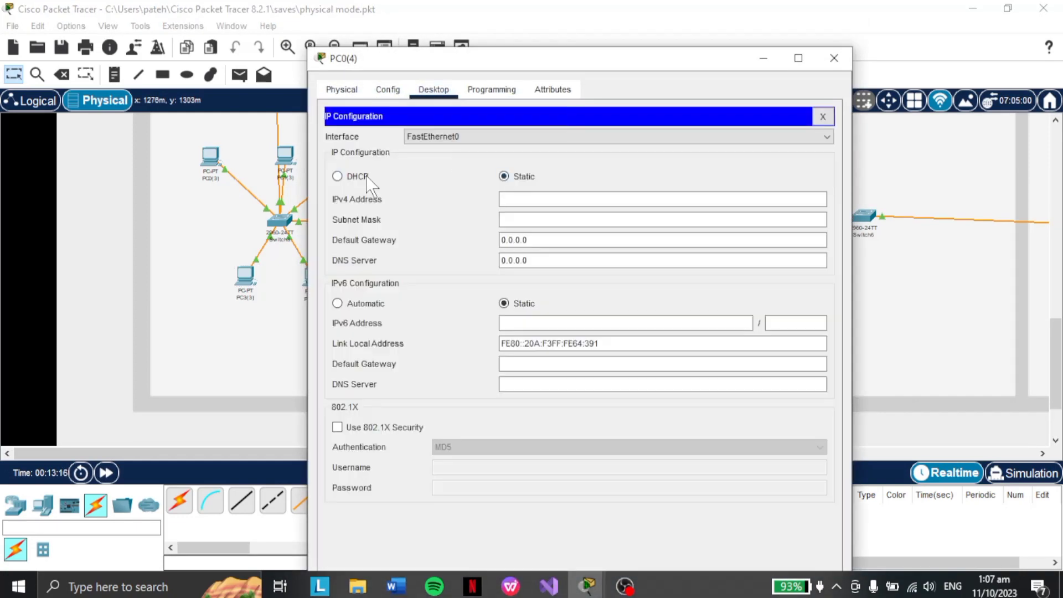
pyautogui.click(337, 175)
pyautogui.click(834, 58)
# Step: Set PC1(4) in the second room of the lower row to obtain its IP address through DHCP
pyautogui.click(578, 166)
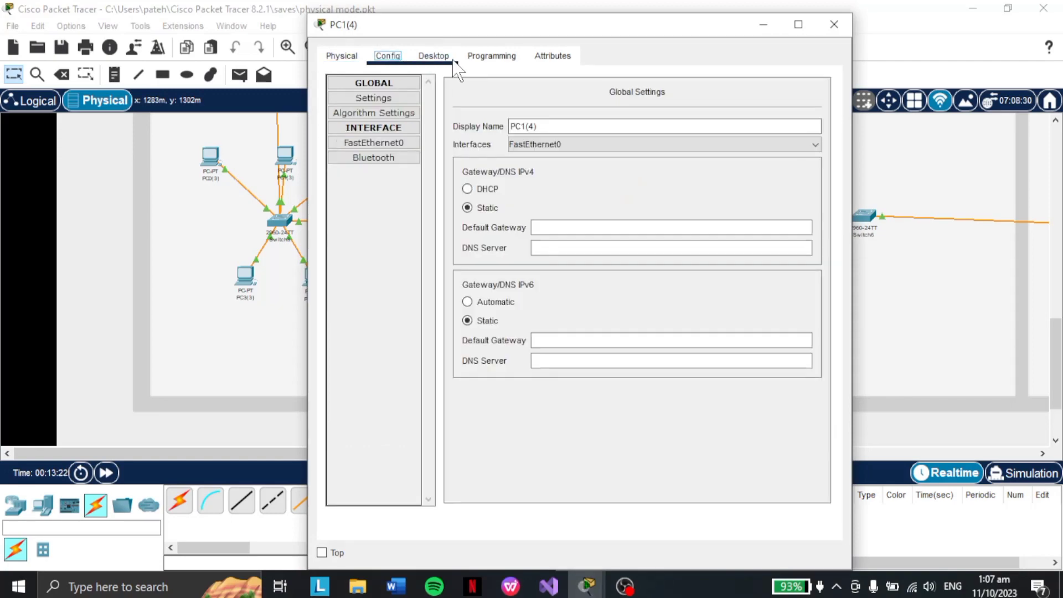
pyautogui.click(434, 55)
pyautogui.click(374, 114)
pyautogui.click(340, 140)
pyautogui.click(834, 24)
# Step: Set PC2(4) in the second room of the lower row to obtain its IP address through DHCP
pyautogui.click(659, 159)
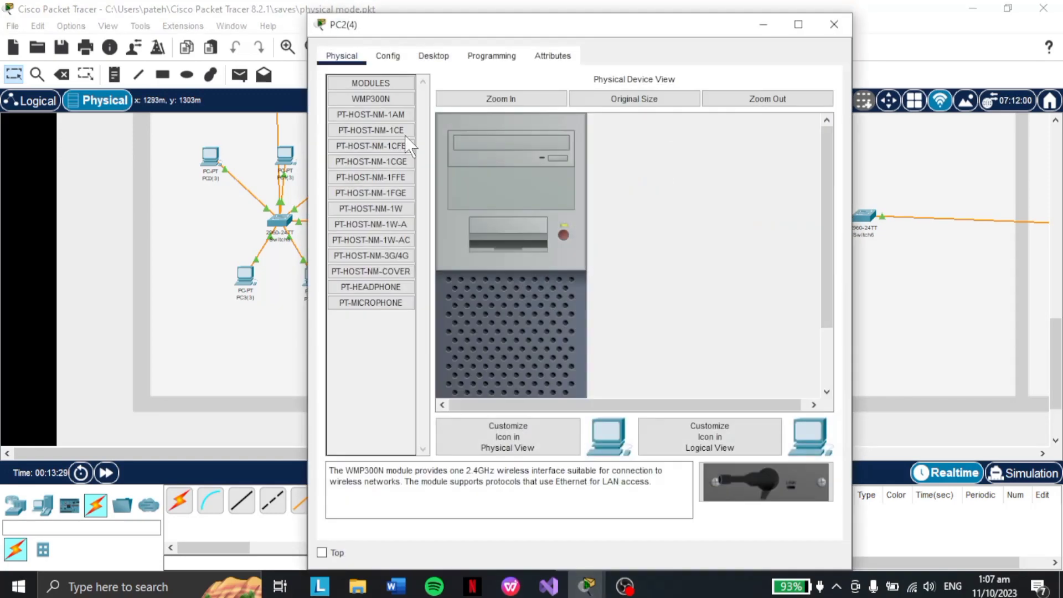
pyautogui.click(433, 55)
pyautogui.click(374, 113)
pyautogui.click(340, 140)
pyautogui.click(834, 25)
# Step: Set PC3(4) in the second room of the lower row to obtain its IP address through DHCP
pyautogui.click(541, 282)
pyautogui.click(387, 56)
pyautogui.click(434, 56)
pyautogui.click(374, 114)
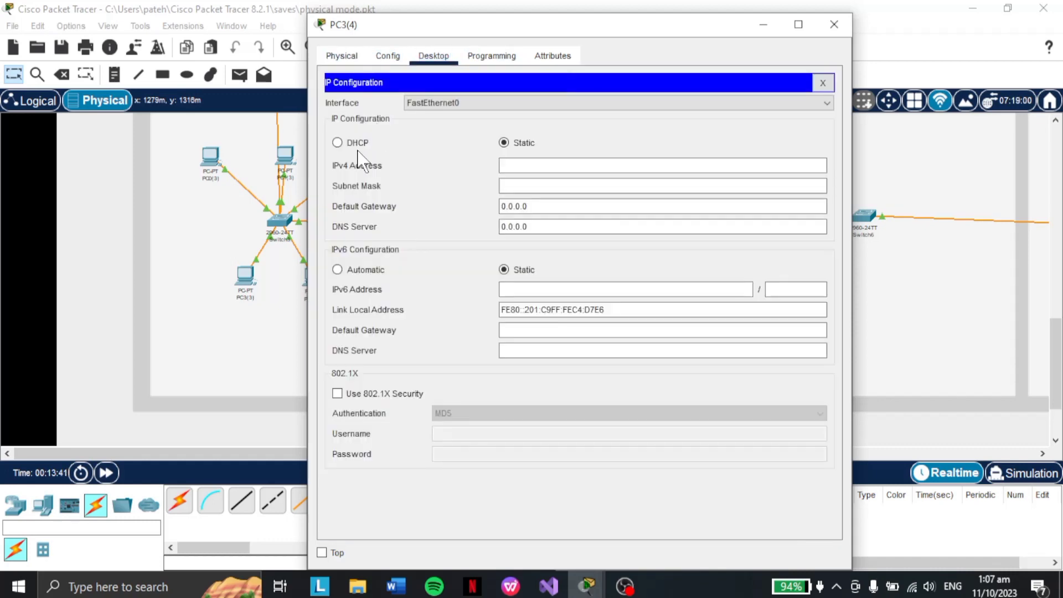
pyautogui.click(338, 142)
pyautogui.click(834, 25)
# Step: Set PC4(4) in the second room of the lower row to obtain its IP address through DHCP
pyautogui.click(602, 286)
pyautogui.click(388, 55)
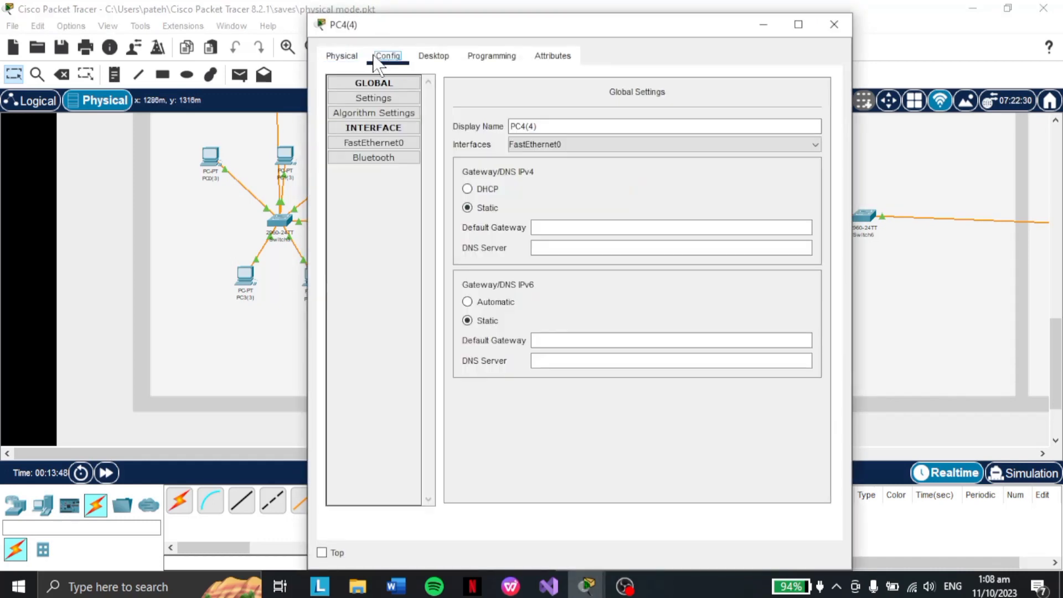
pyautogui.click(434, 55)
pyautogui.click(374, 113)
pyautogui.click(339, 142)
pyautogui.click(834, 25)
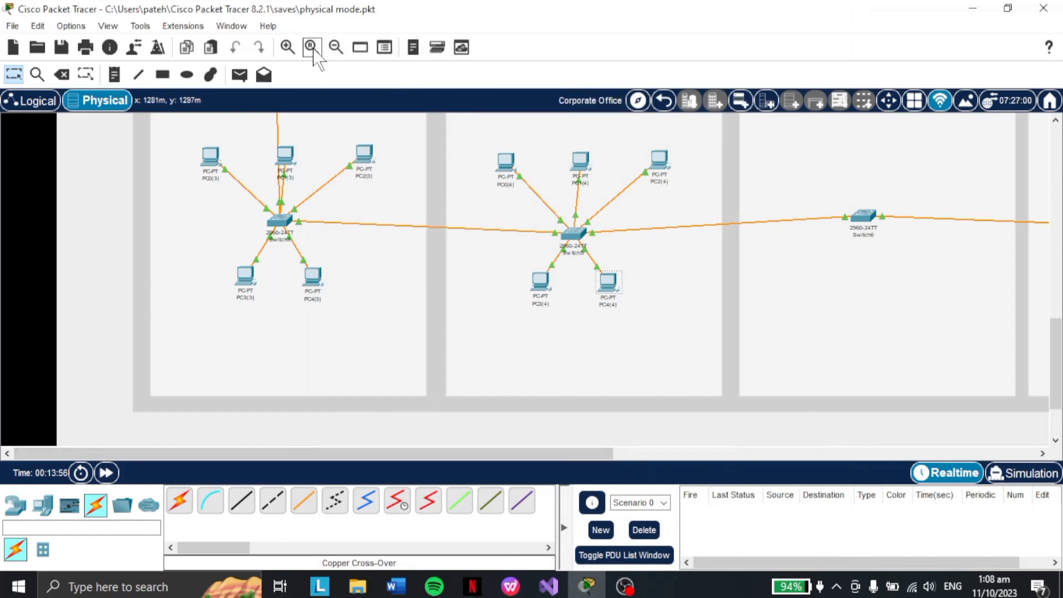
# Step: Review the Corporate Office floor plan, examining the PCs, switches and cable links in every room and the connection to the wiring closet
pyautogui.click(287, 48)
pyautogui.click(335, 50)
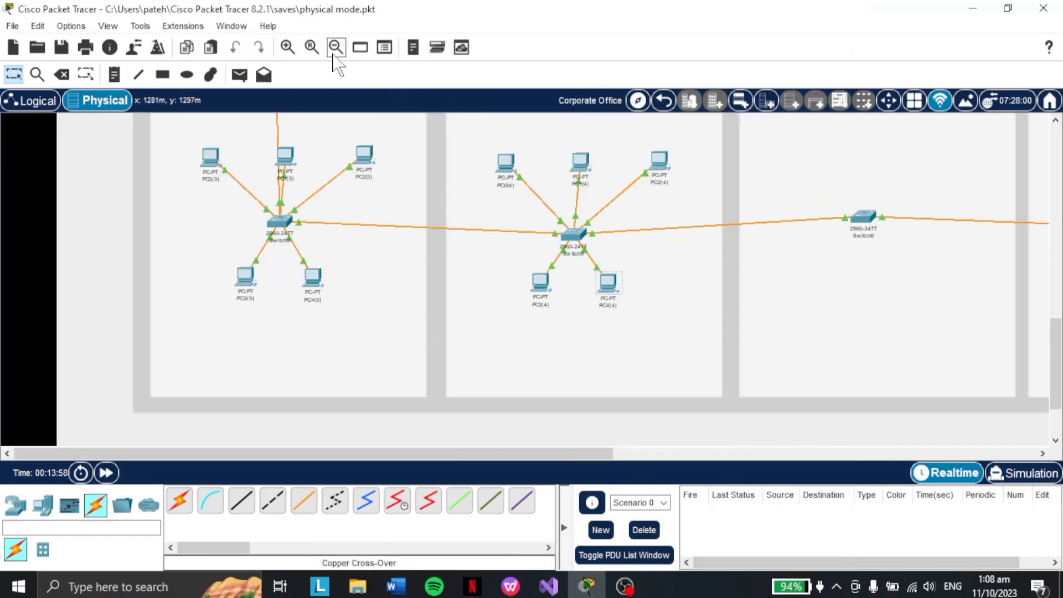
pyautogui.click(335, 50)
pyautogui.scroll(1, 405, 240)
pyautogui.scroll(5, 405, 240)
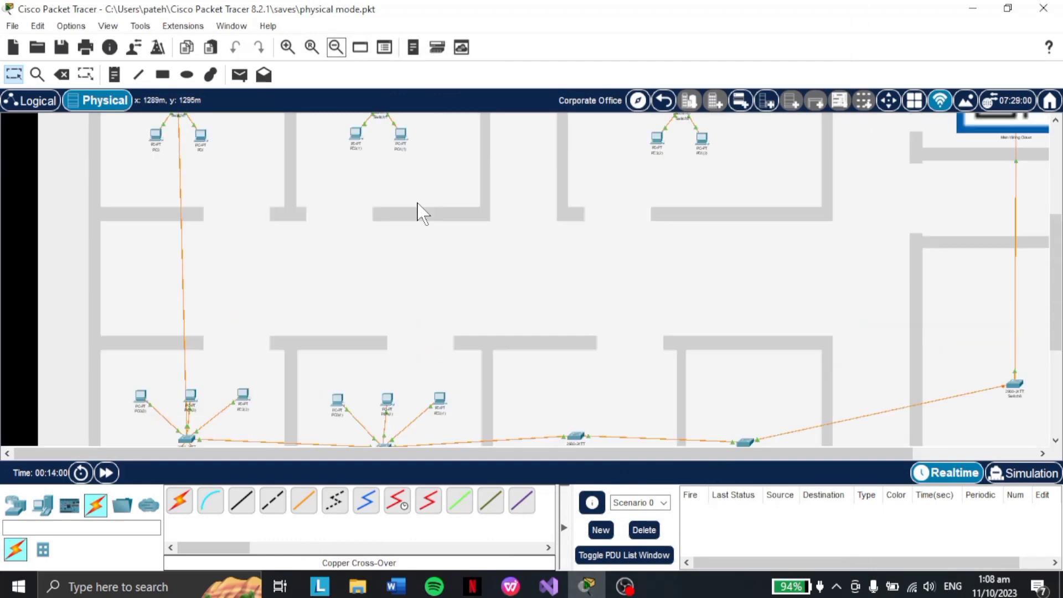
pyautogui.scroll(-2, 589, 187)
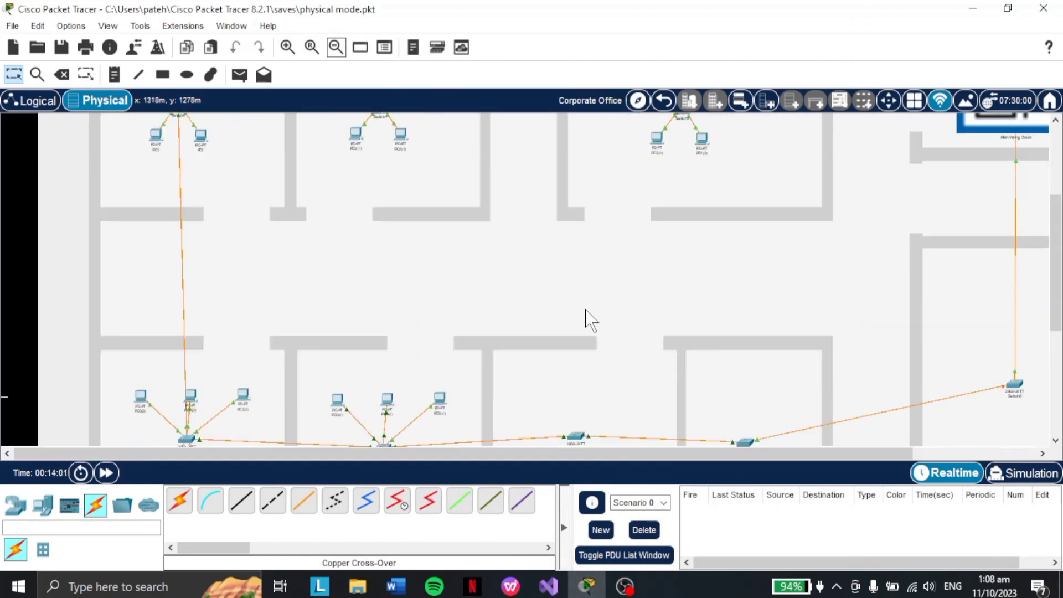
pyautogui.scroll(3, 346, 310)
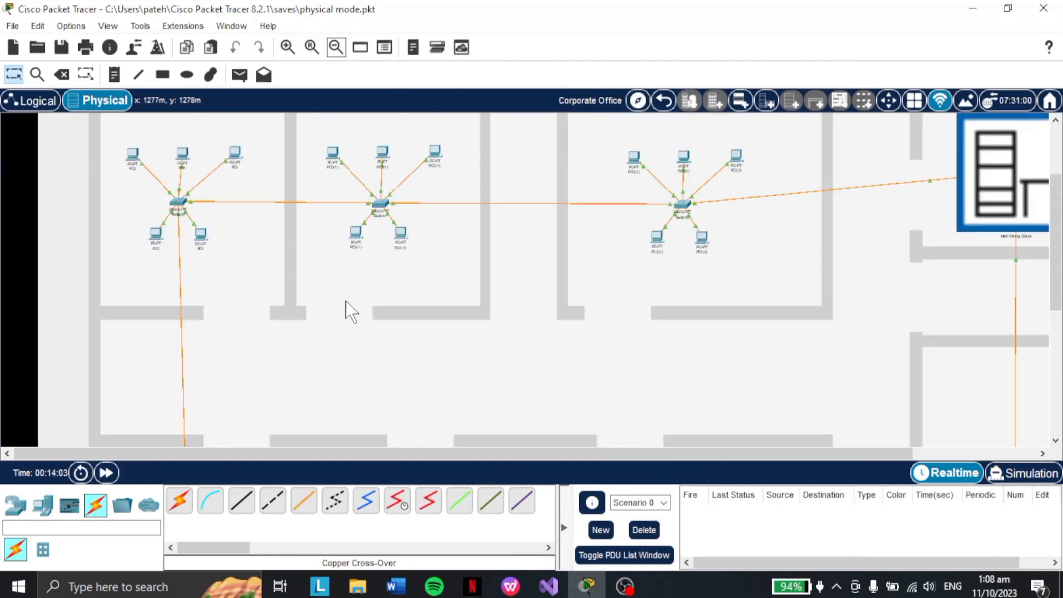
pyautogui.scroll(-4, 355, 315)
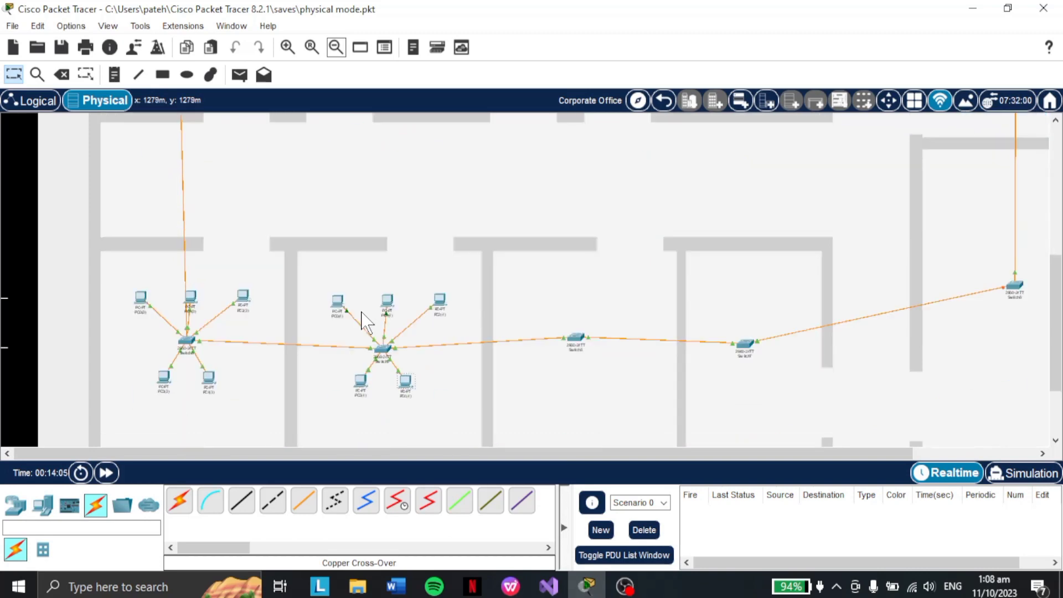
pyautogui.click(340, 52)
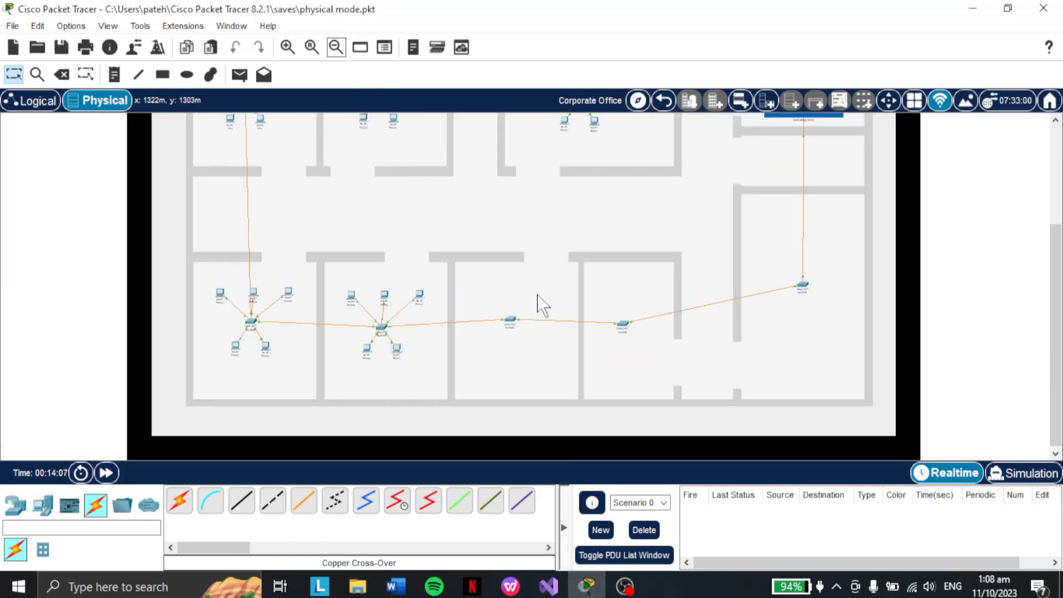
pyautogui.scroll(3, 539, 304)
pyautogui.scroll(-2, 541, 305)
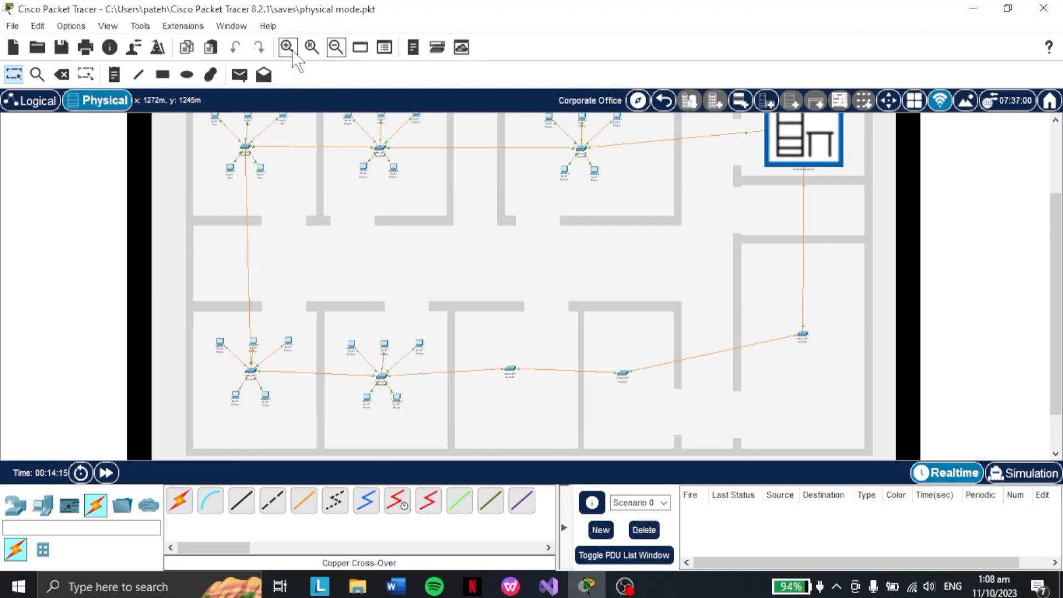
pyautogui.moveTo(292, 255)
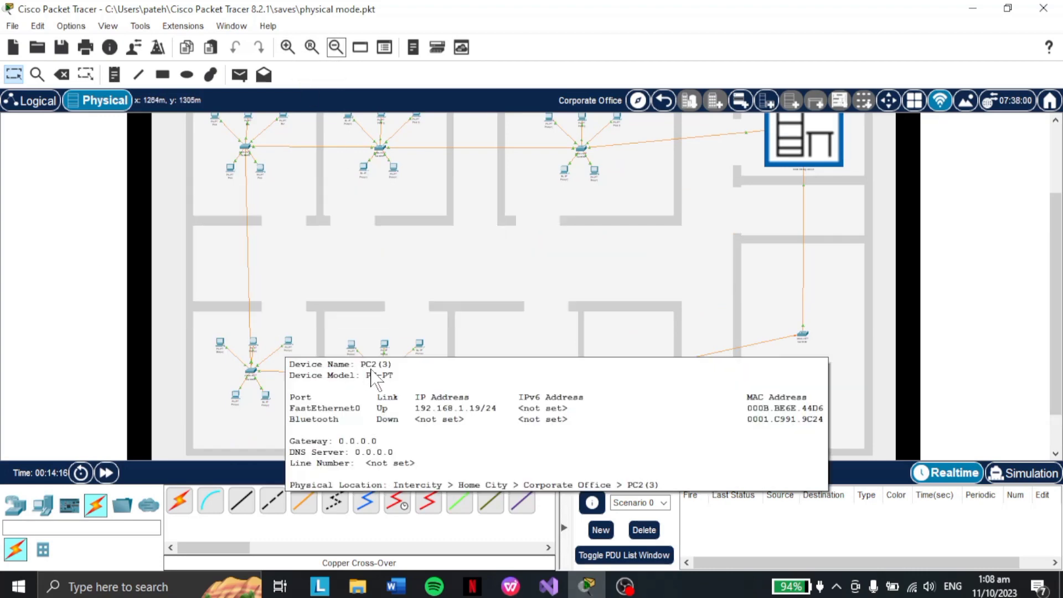
pyautogui.scroll(3, 397, 182)
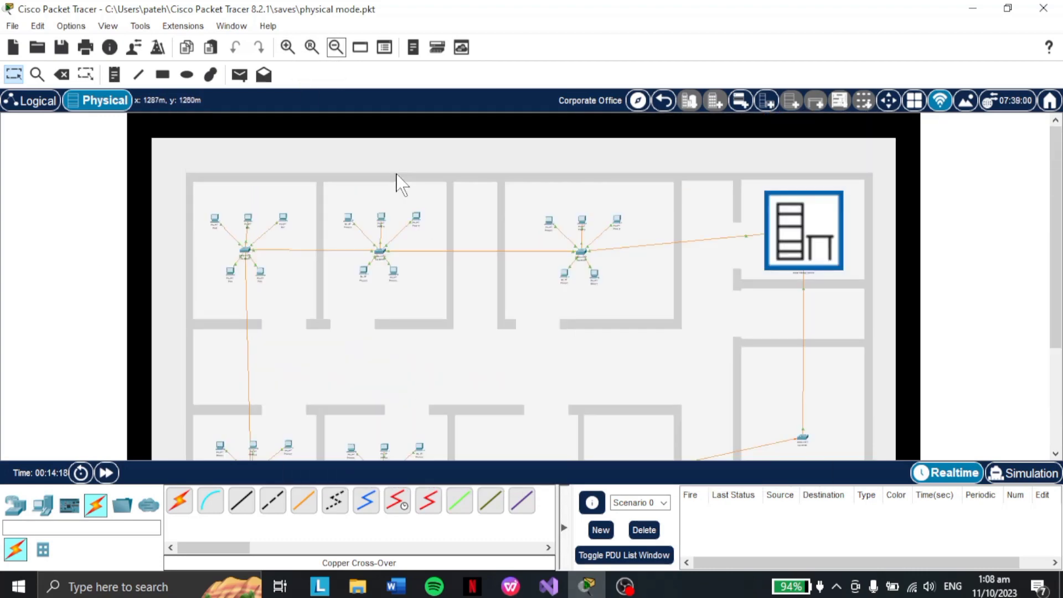
pyautogui.scroll(-3, 396, 183)
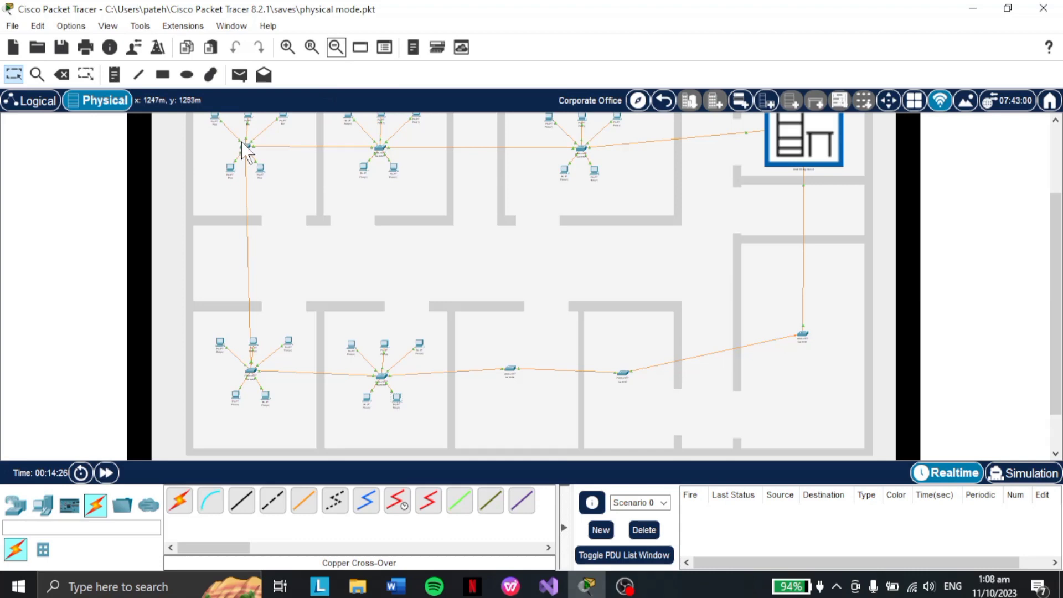
pyautogui.click(286, 46)
pyautogui.click(286, 47)
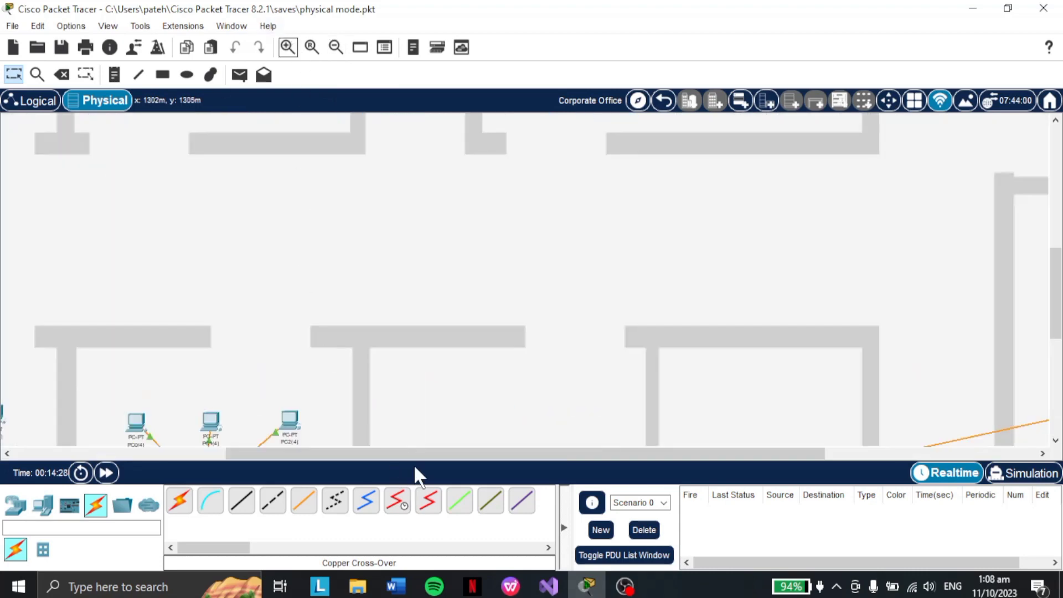
pyautogui.moveTo(413, 454); pyautogui.dragTo(223, 382)
pyautogui.scroll(6, 224, 388)
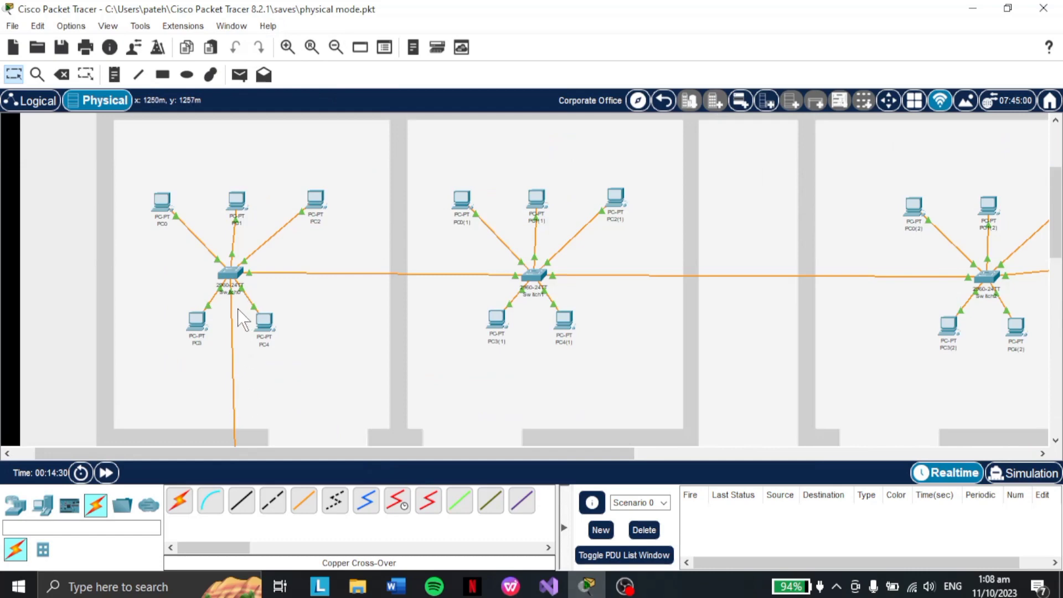
# Step: Test connectivity in the first upper-row room by sending simple PDUs from PC0 to PC3 and from PC2 to PC4
pyautogui.click(241, 78)
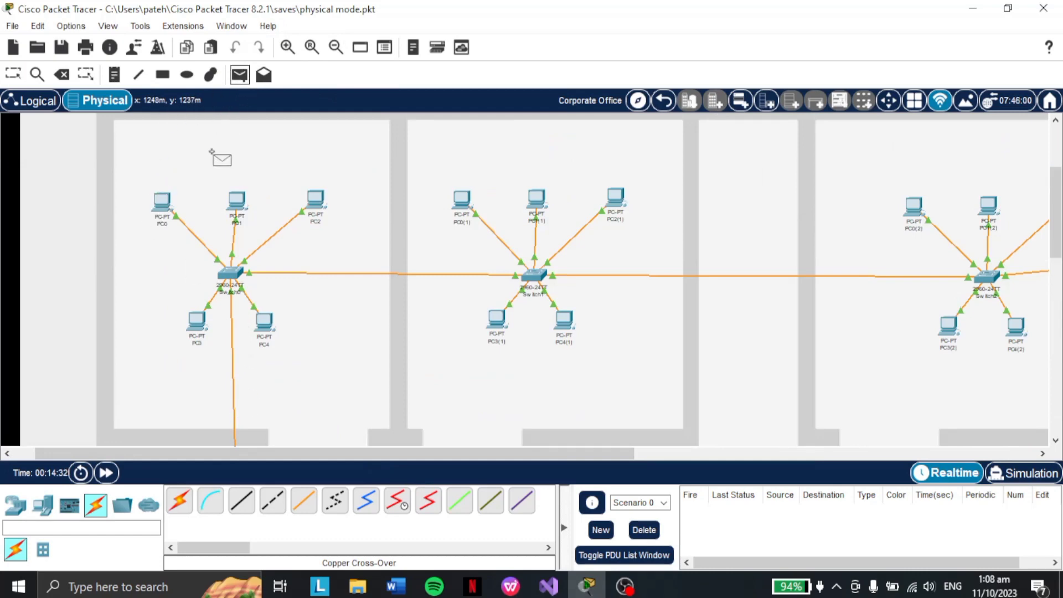
pyautogui.click(164, 202)
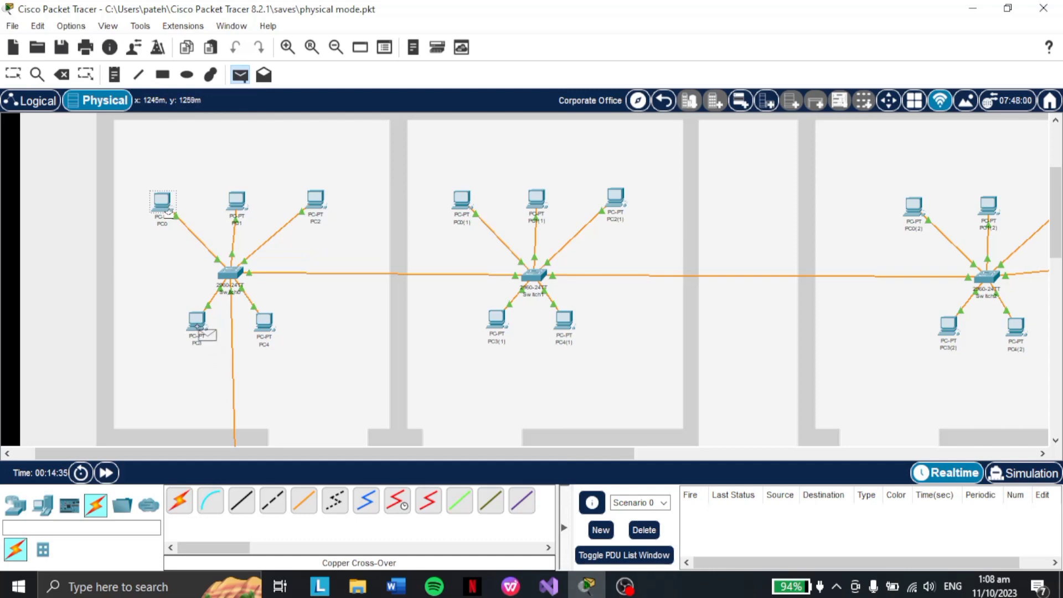
pyautogui.click(198, 326)
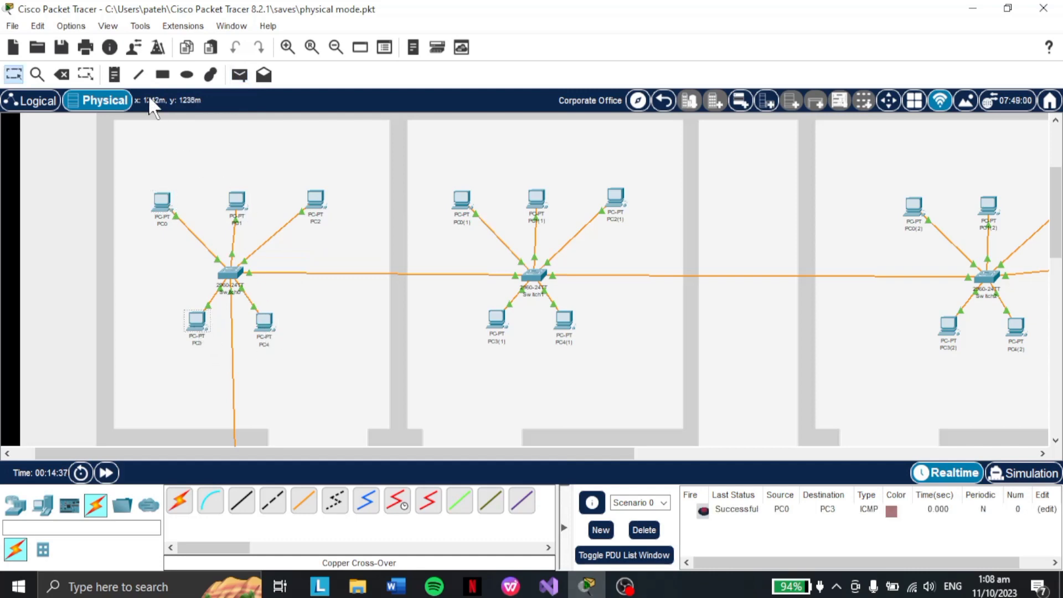
pyautogui.click(241, 76)
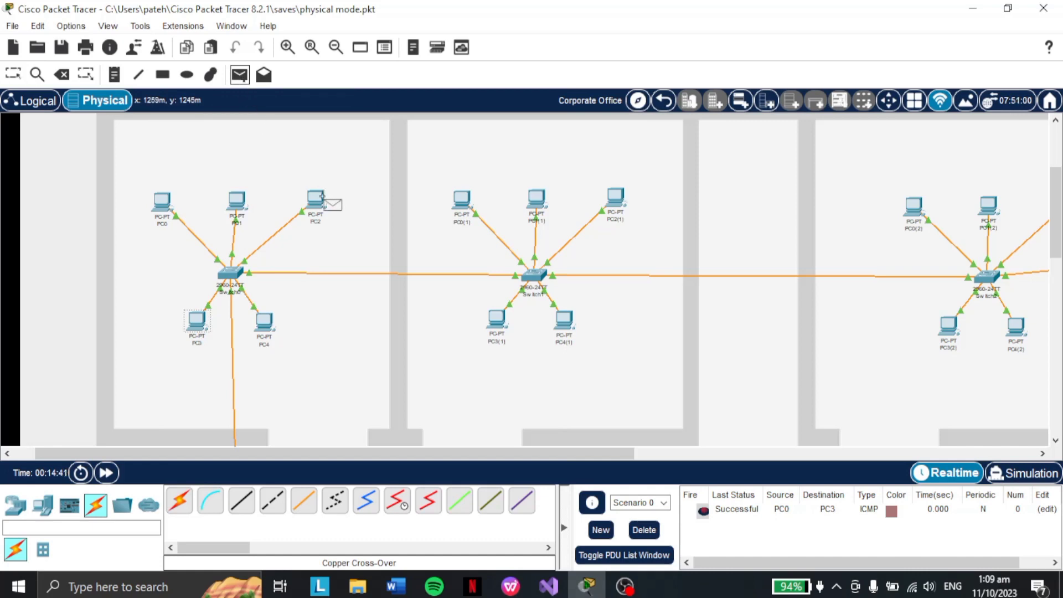
pyautogui.click(319, 200)
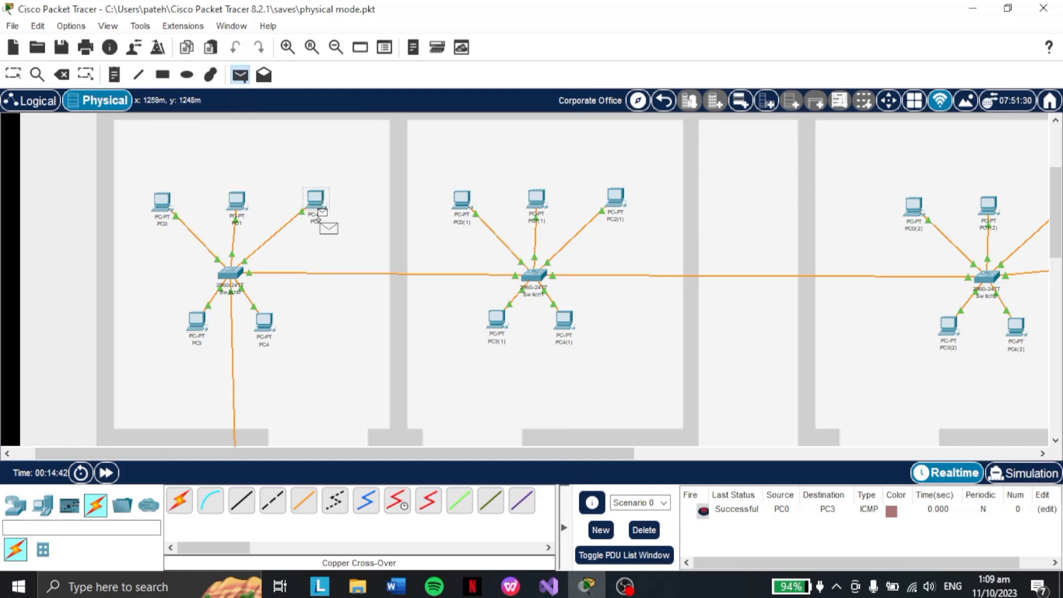
pyautogui.click(267, 325)
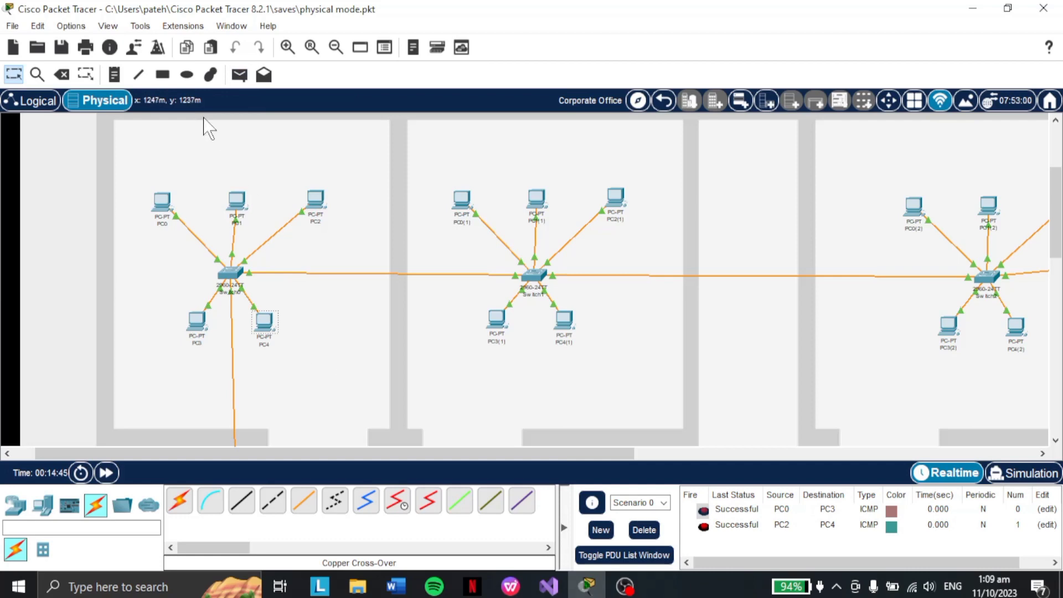
# Step: Send simple PDUs from PC0(3) to PC3(3) and from PC2(3) to PC4(3) in the first lower-row room, and check their status
pyautogui.click(239, 74)
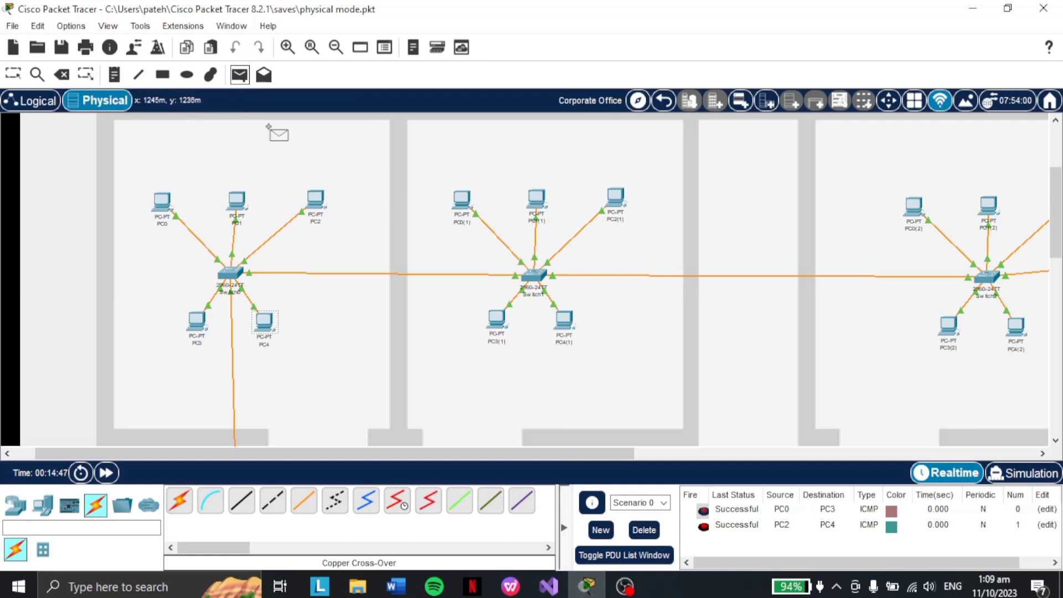
pyautogui.scroll(-3, 346, 332)
pyautogui.scroll(-5, 346, 331)
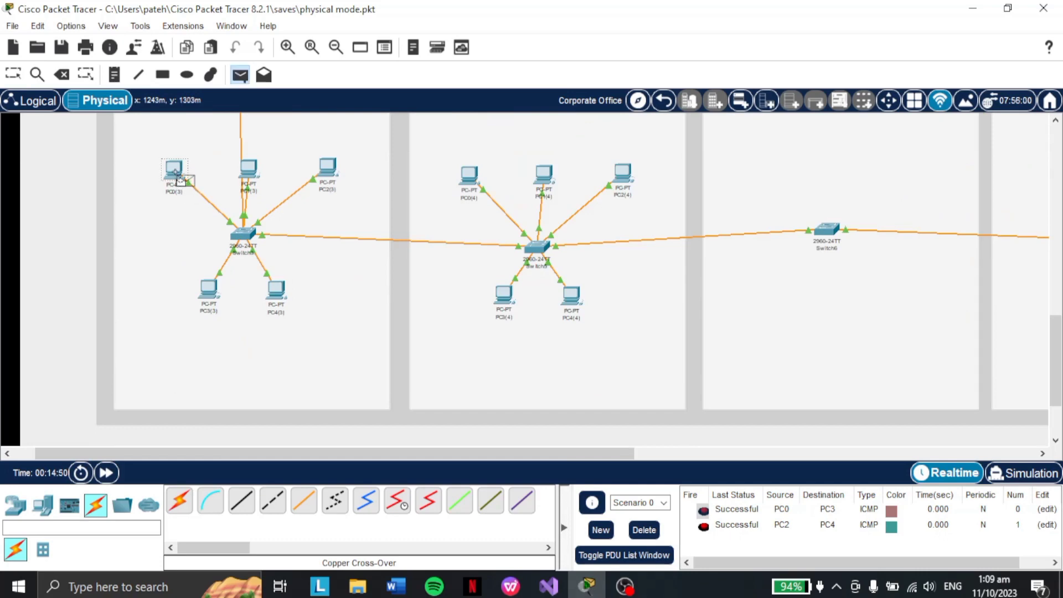
pyautogui.click(209, 288)
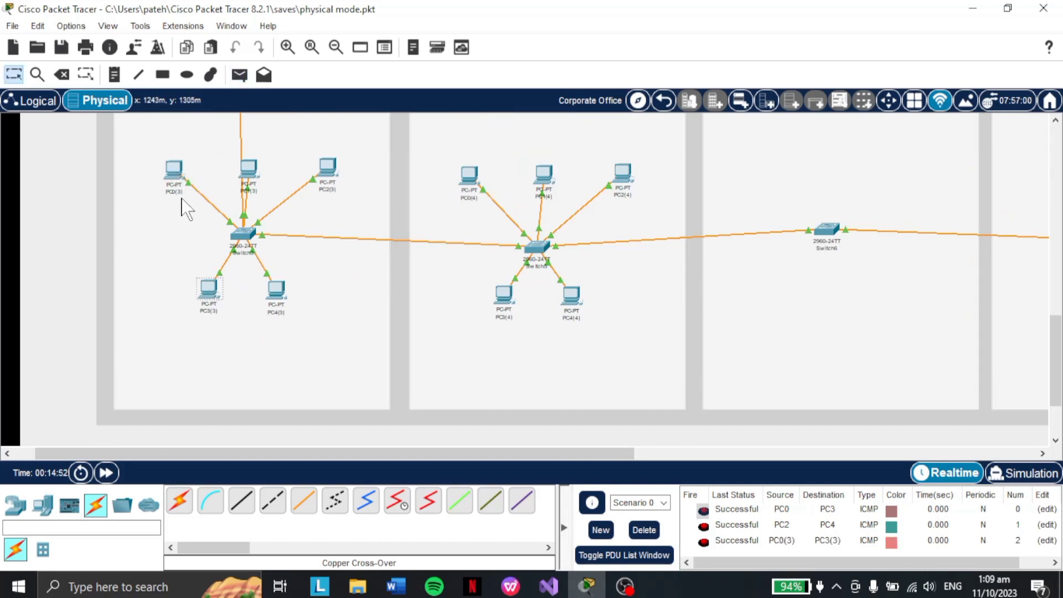
pyautogui.click(240, 75)
pyautogui.click(328, 167)
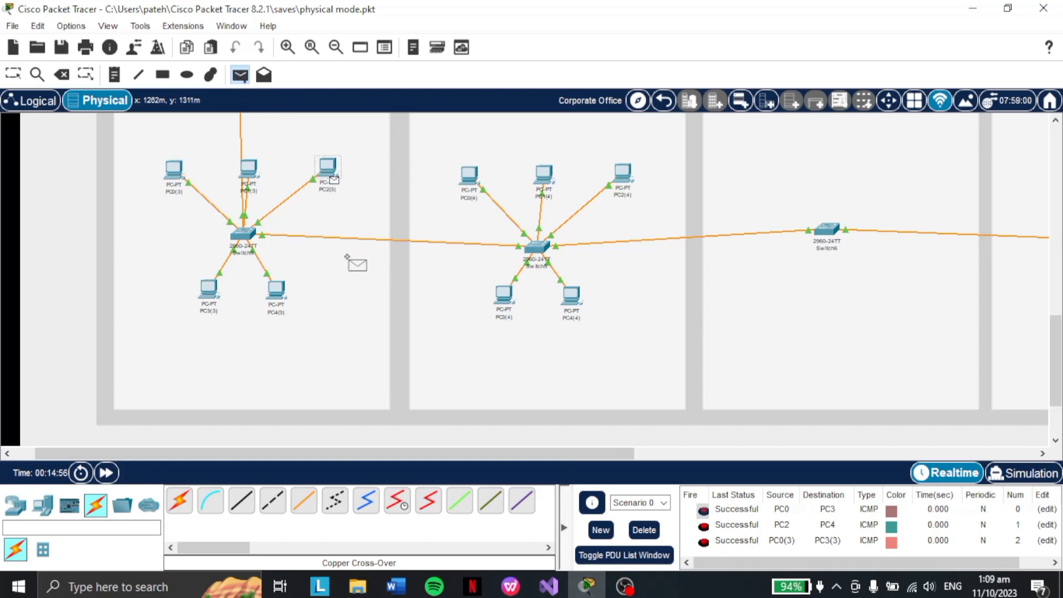
pyautogui.click(276, 290)
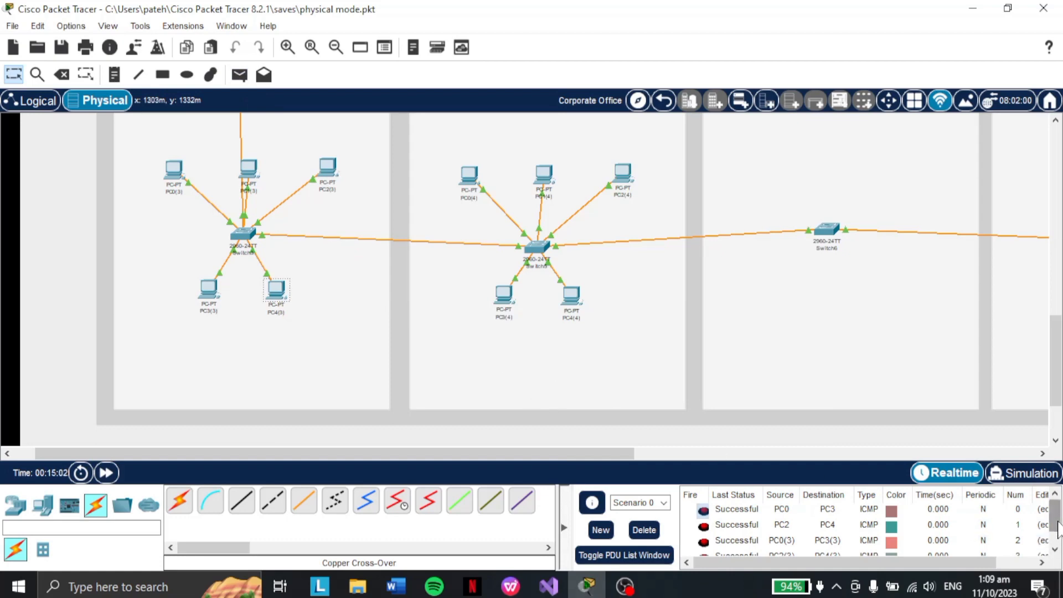
pyautogui.click(1055, 549)
# Step: Switch the network to Simulation mode and play the simulation of the four ICMP PDUs
pyautogui.scroll(5, 413, 308)
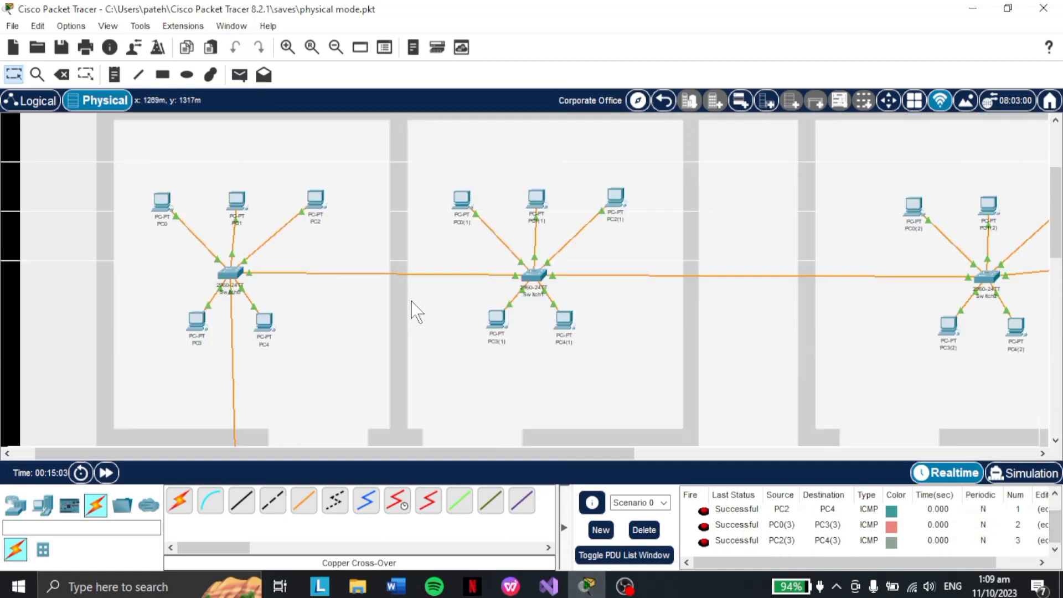
pyautogui.scroll(-1, 410, 313)
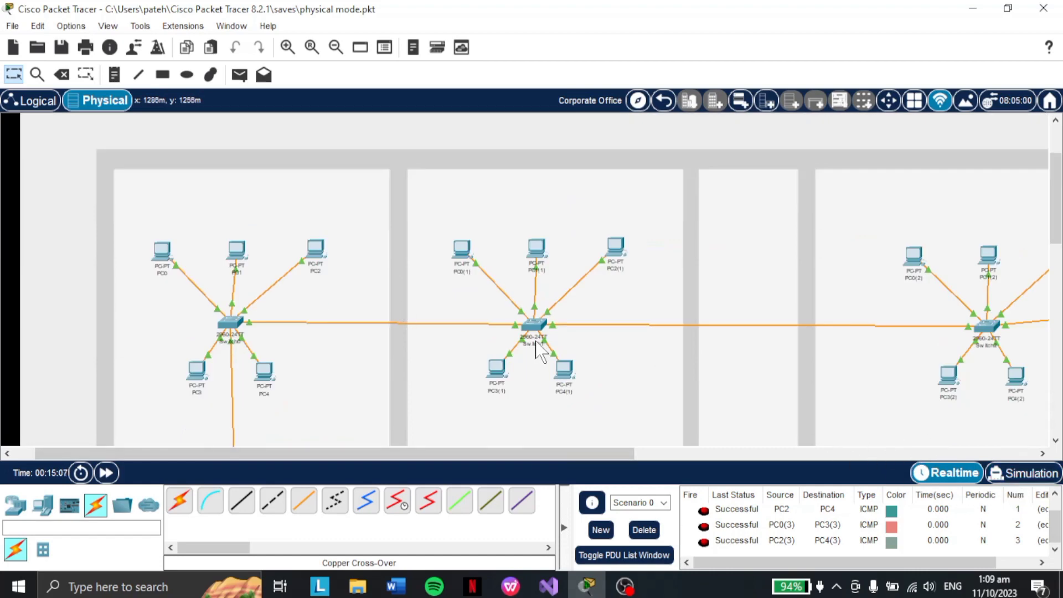
pyautogui.scroll(-5, 534, 346)
pyautogui.scroll(6, 532, 350)
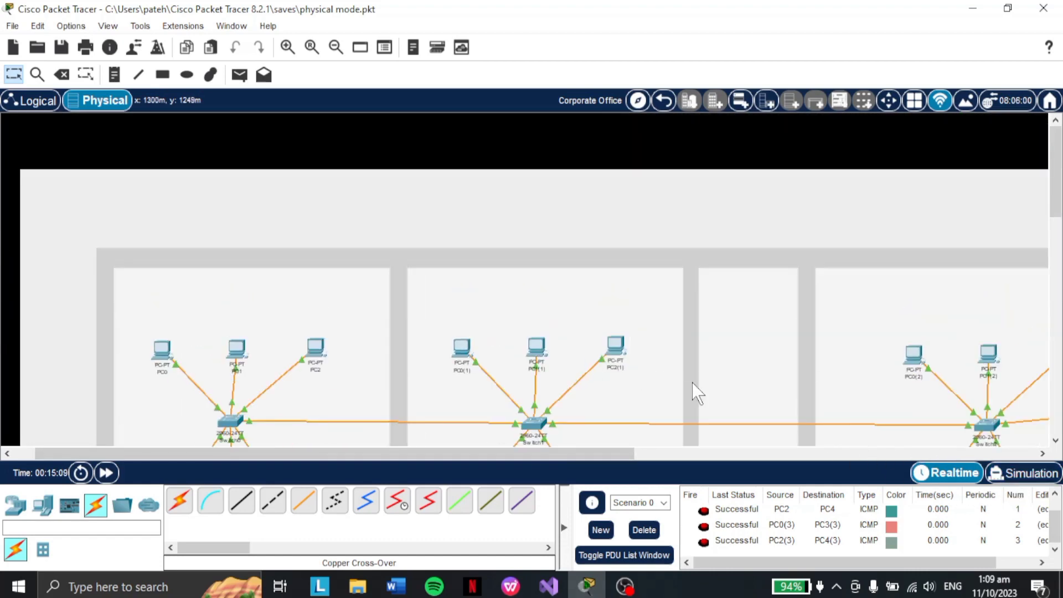
pyautogui.scroll(-1, 696, 391)
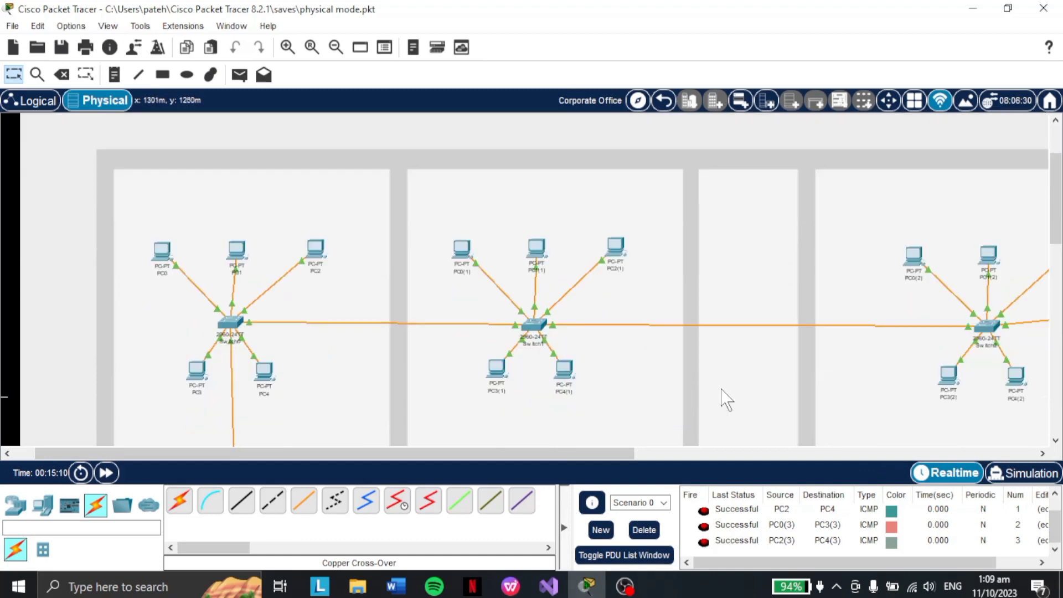
pyautogui.click(1012, 474)
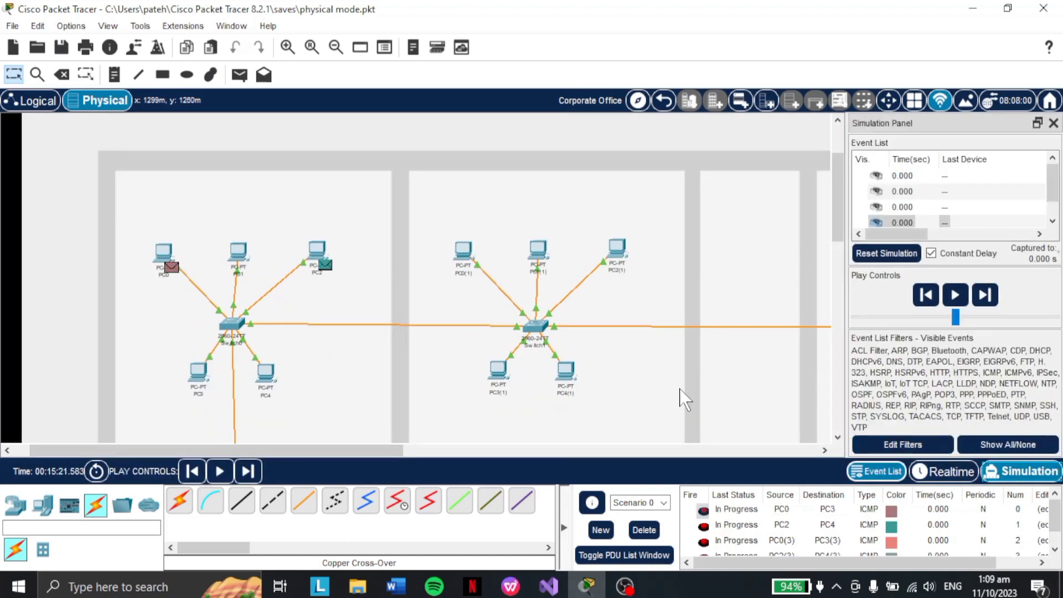
pyautogui.scroll(-5, 533, 351)
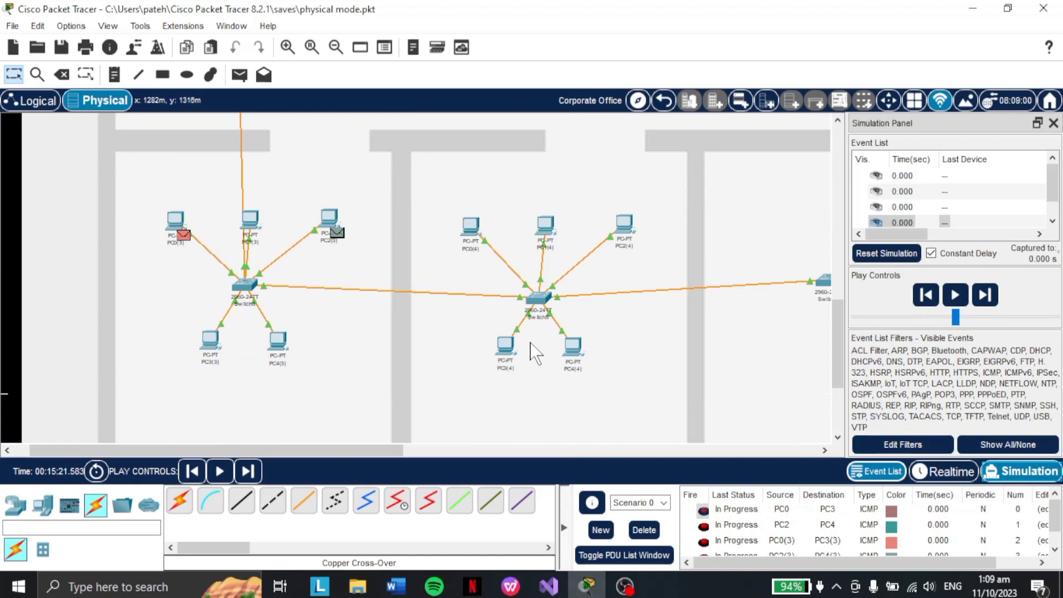
pyautogui.scroll(5, 534, 351)
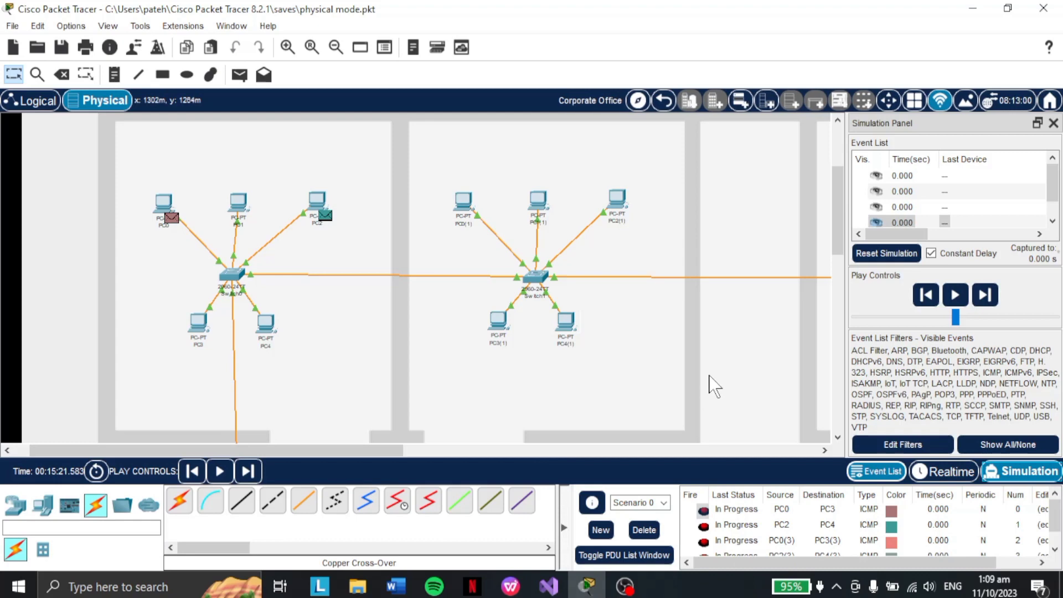
pyautogui.click(956, 295)
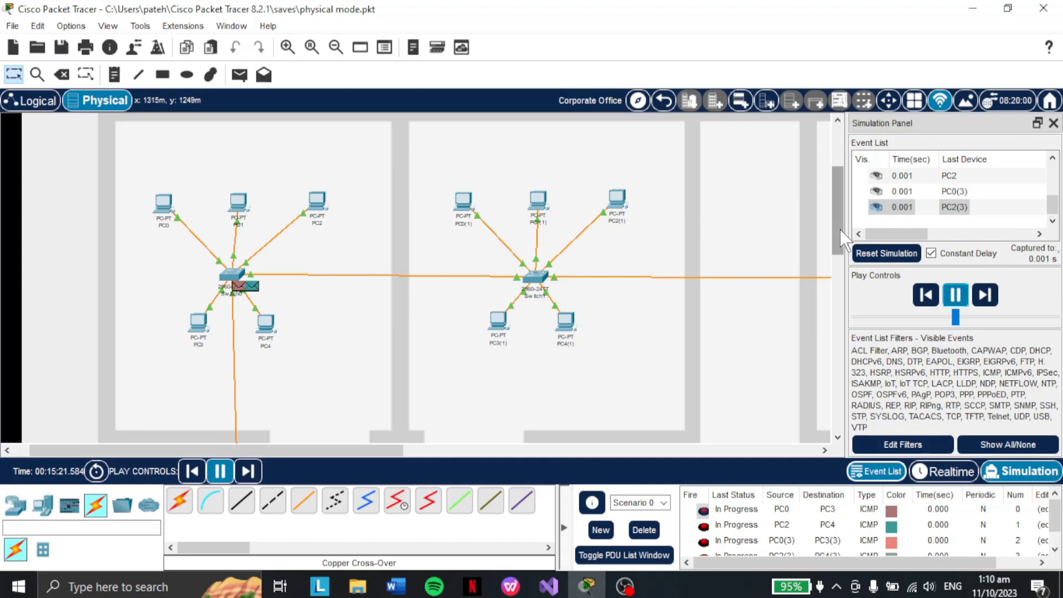
# Step: Watch the simulated packets travel between the PCs and switches in the upper and lower rows of rooms
pyautogui.moveTo(838, 229)
pyautogui.mouseDown()
pyautogui.moveTo(851, 296)
pyautogui.moveTo(841, 364)
pyautogui.moveTo(827, 238)
pyautogui.mouseUp()
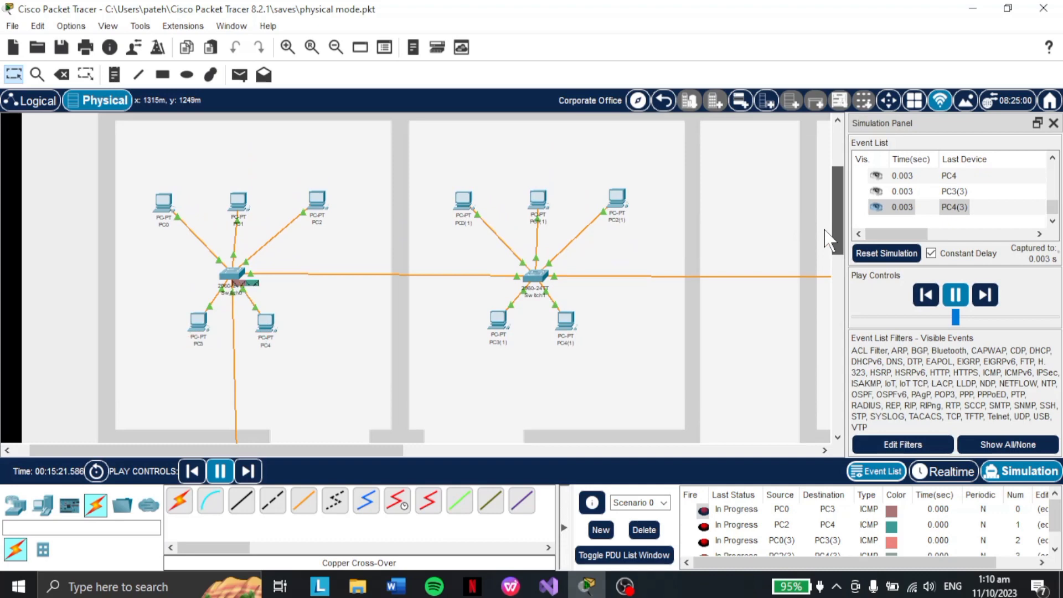
pyautogui.moveTo(825, 231); pyautogui.dragTo(825, 236)
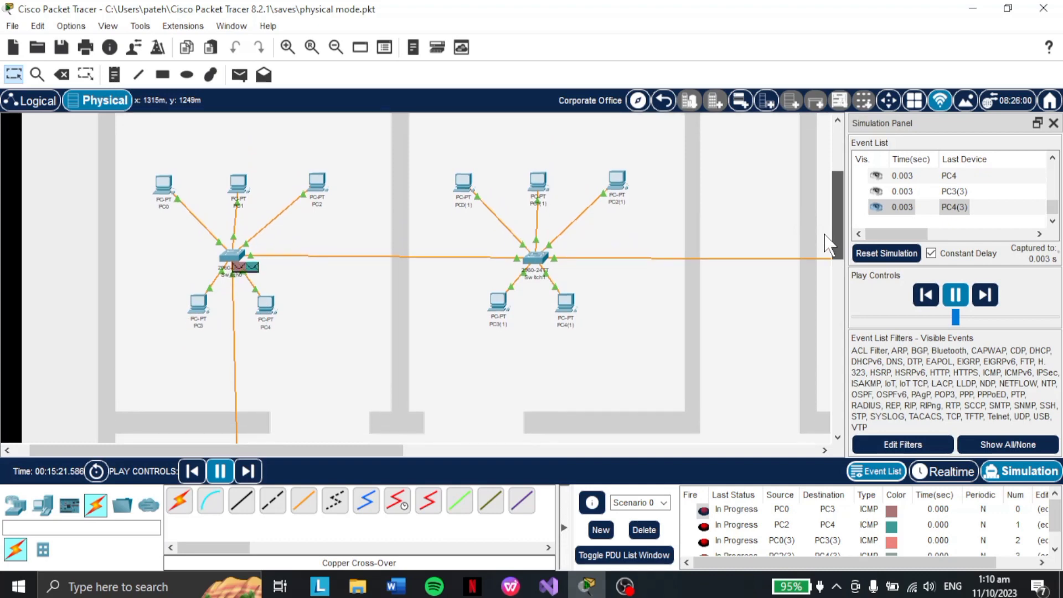
pyautogui.moveTo(828, 234); pyautogui.dragTo(835, 231)
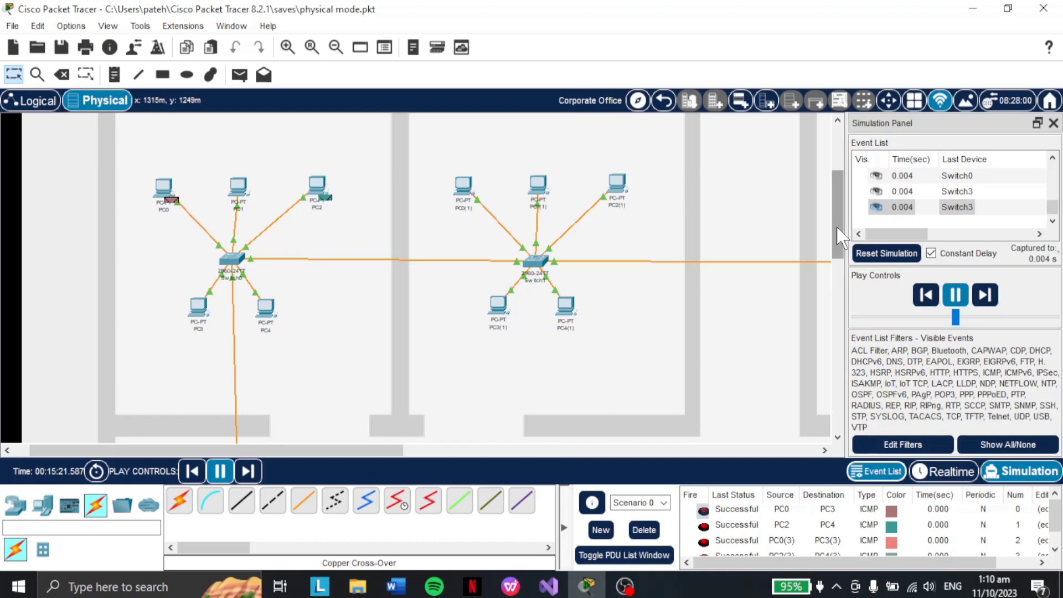
pyautogui.moveTo(836, 210); pyautogui.dragTo(846, 340)
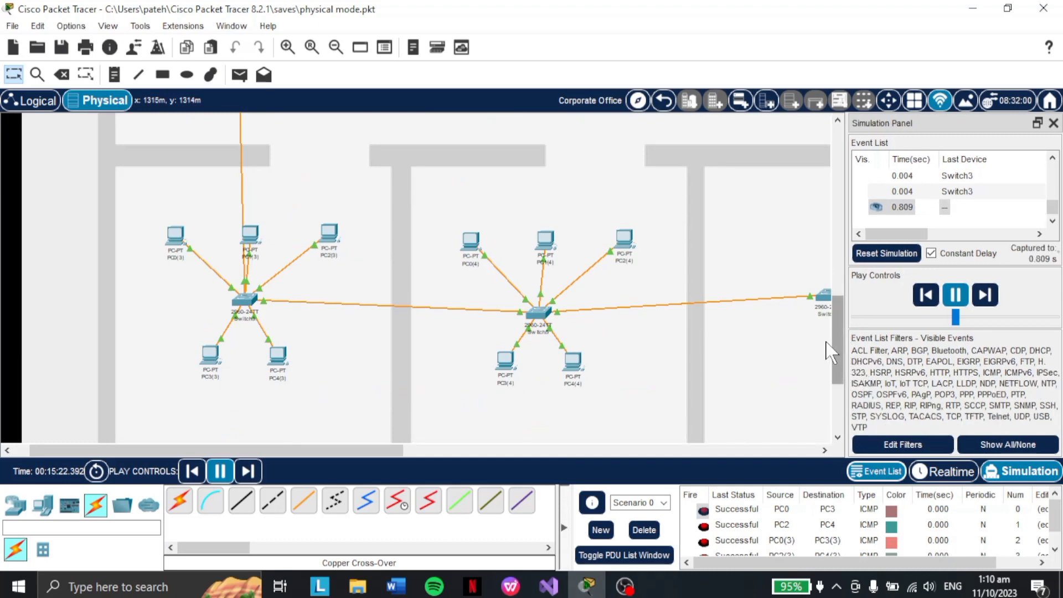
pyautogui.moveTo(834, 341); pyautogui.dragTo(833, 227)
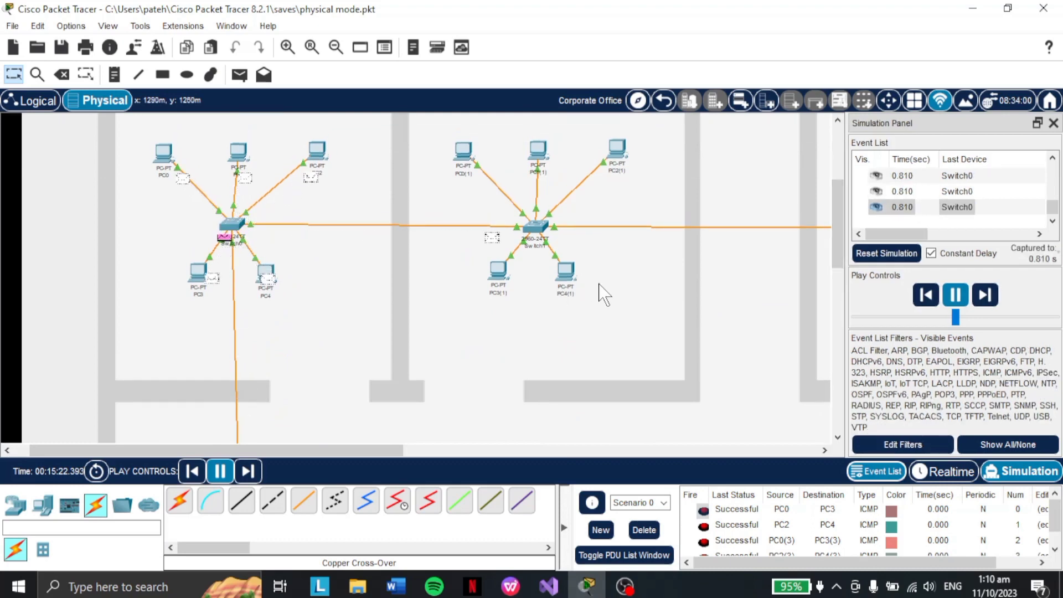
pyautogui.click(336, 47)
pyautogui.click(335, 47)
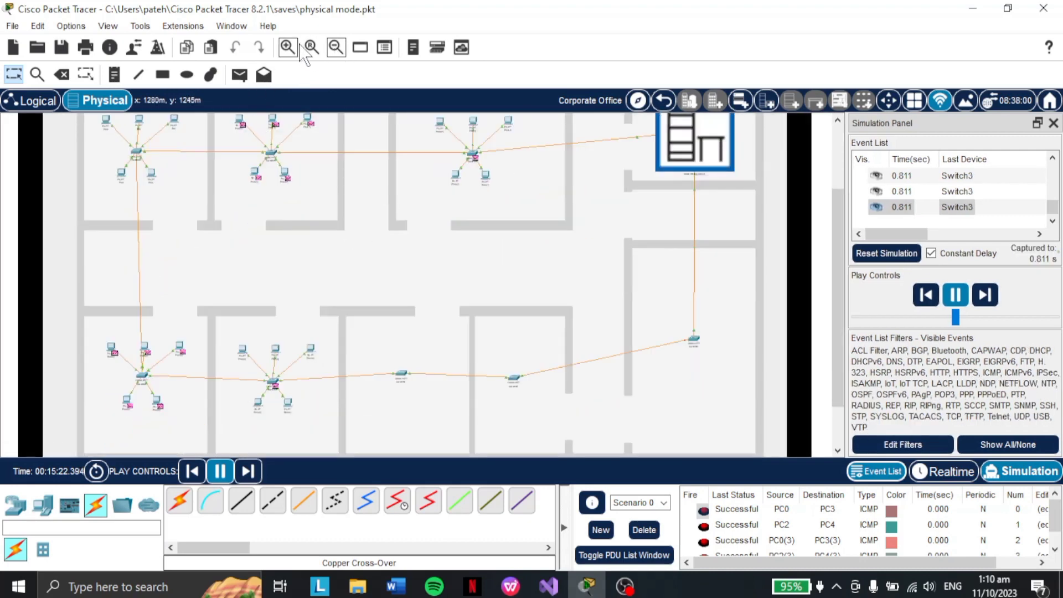
pyautogui.click(287, 48)
pyautogui.scroll(-5, 360, 232)
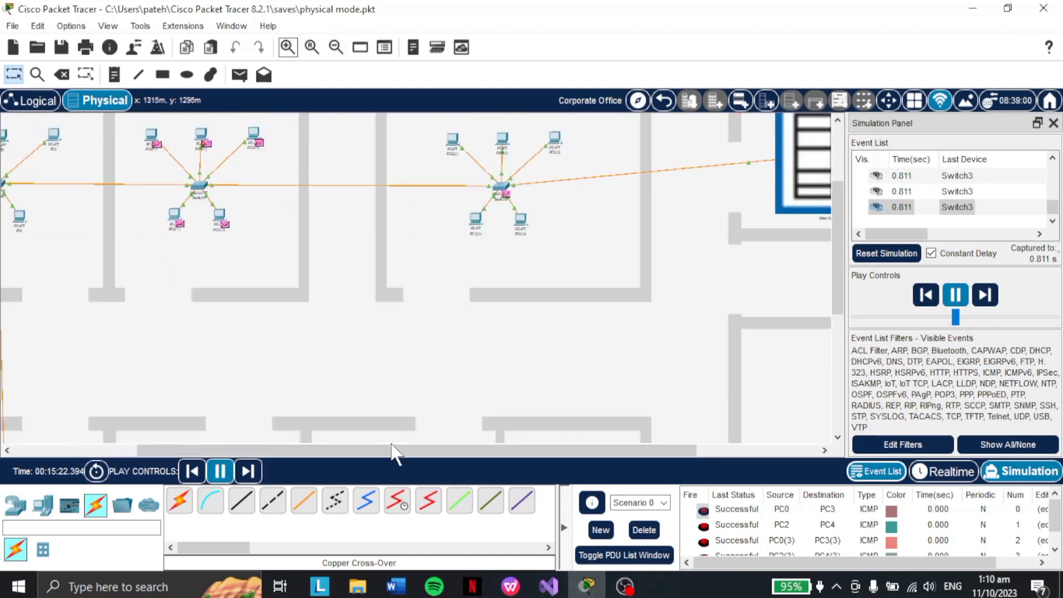
# Step: Follow the simulated traffic through the wiring closet and the lower-row switches, and check the status of the listed PDUs
pyautogui.moveTo(342, 443); pyautogui.dragTo(524, 469)
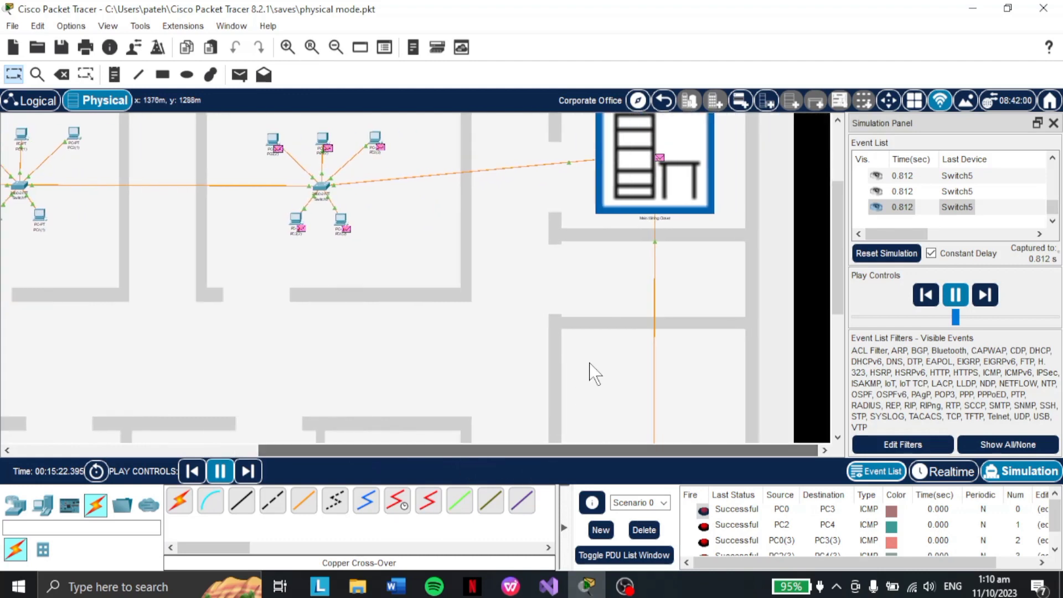
pyautogui.scroll(-3, 631, 357)
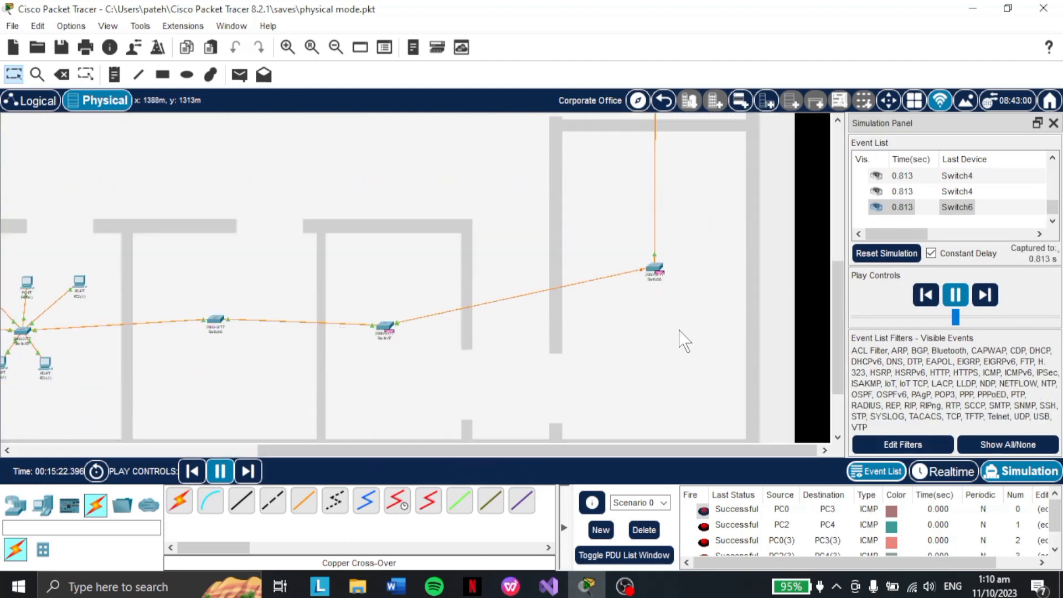
pyautogui.moveTo(590, 449); pyautogui.dragTo(526, 450)
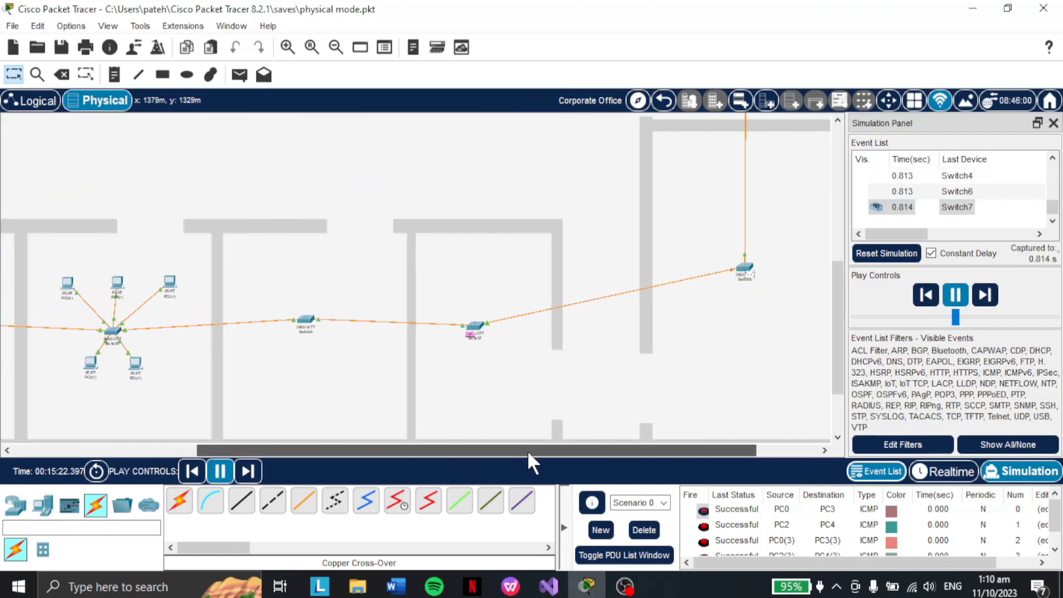
pyautogui.moveTo(527, 450); pyautogui.dragTo(562, 457)
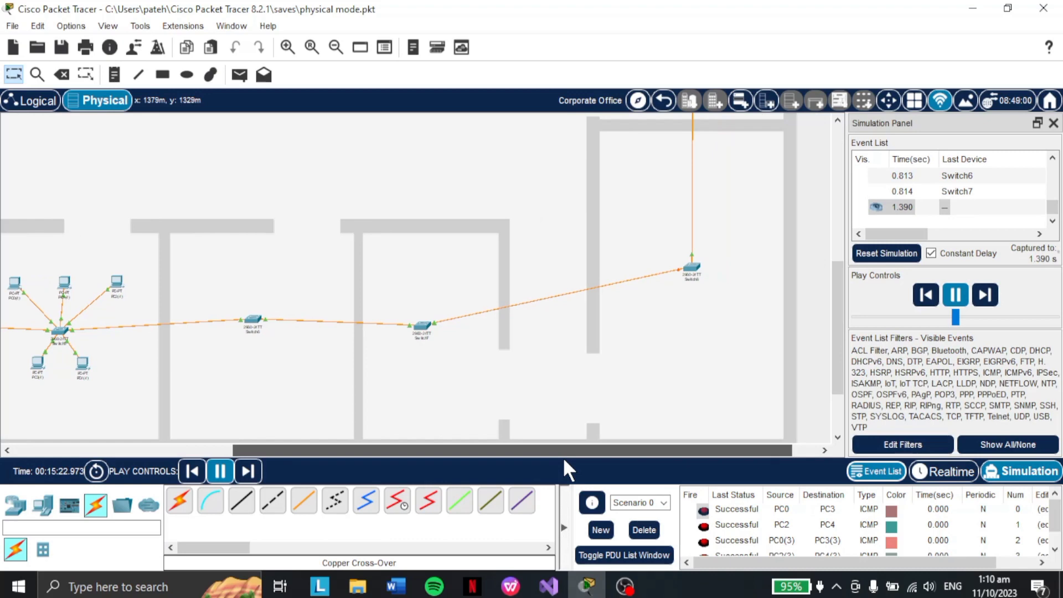
pyautogui.click(1055, 549)
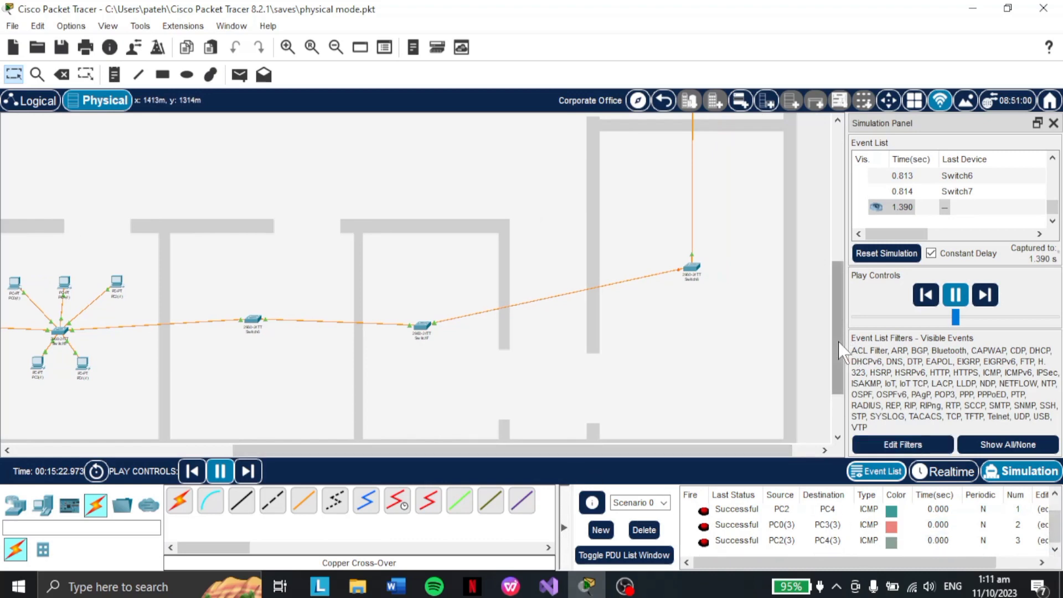
pyautogui.moveTo(838, 346); pyautogui.dragTo(814, 379)
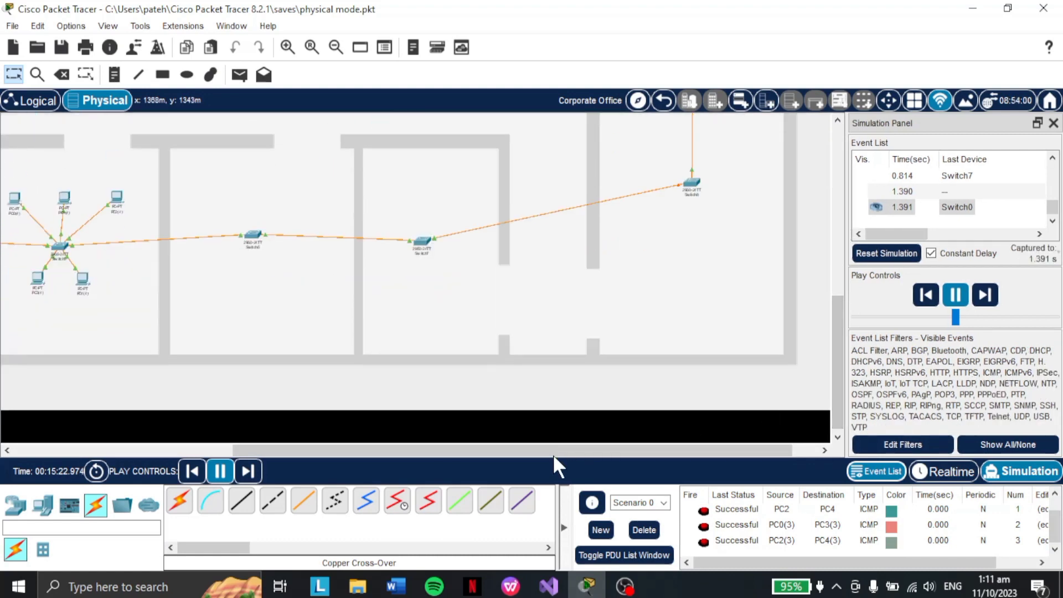
pyautogui.moveTo(526, 447); pyautogui.dragTo(377, 447)
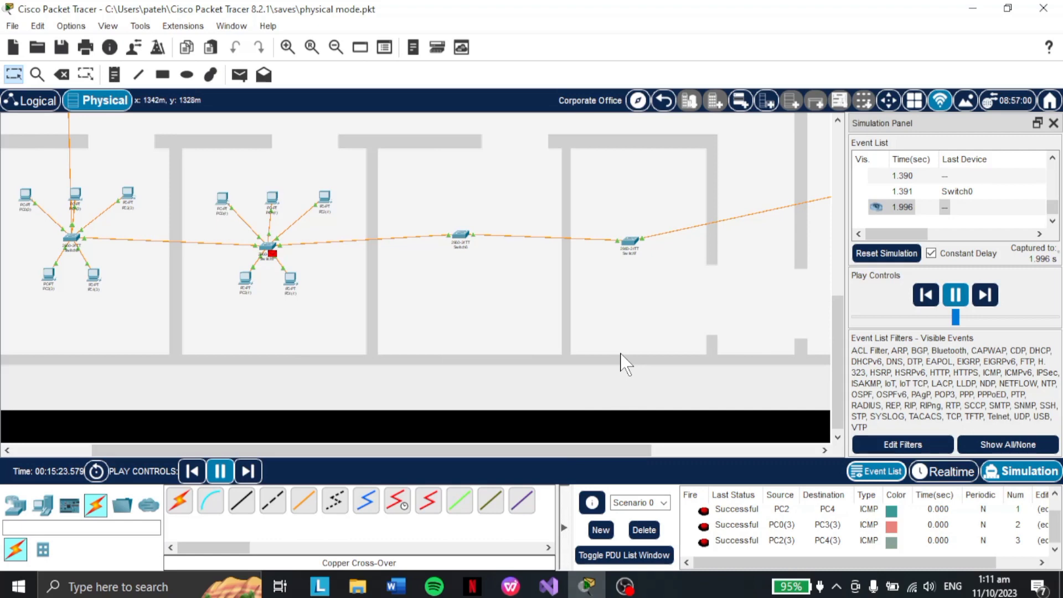
pyautogui.moveTo(541, 448); pyautogui.dragTo(443, 452)
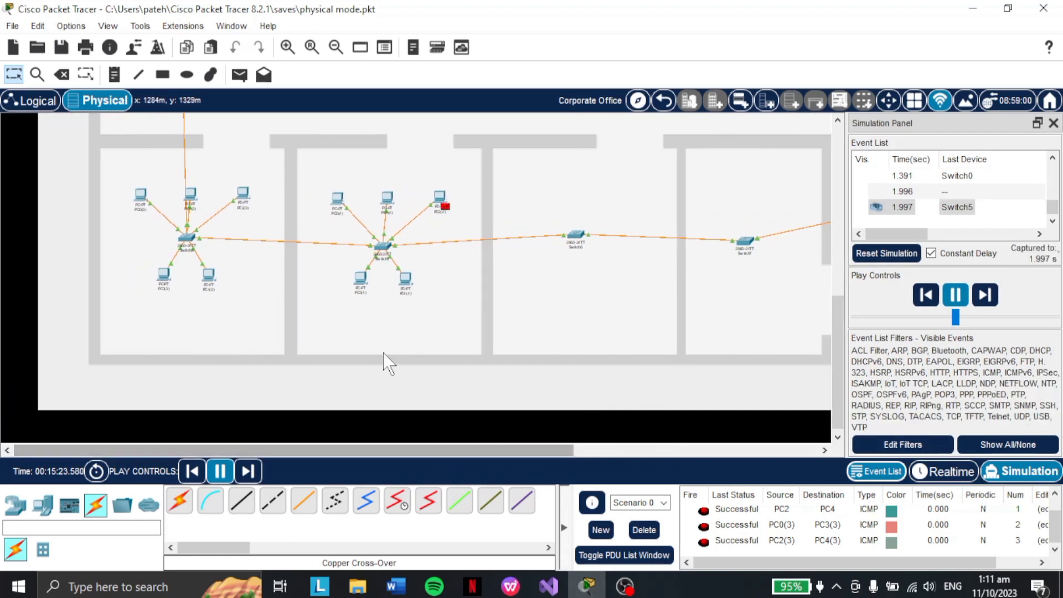
pyautogui.scroll(3, 388, 360)
pyautogui.scroll(5, 386, 360)
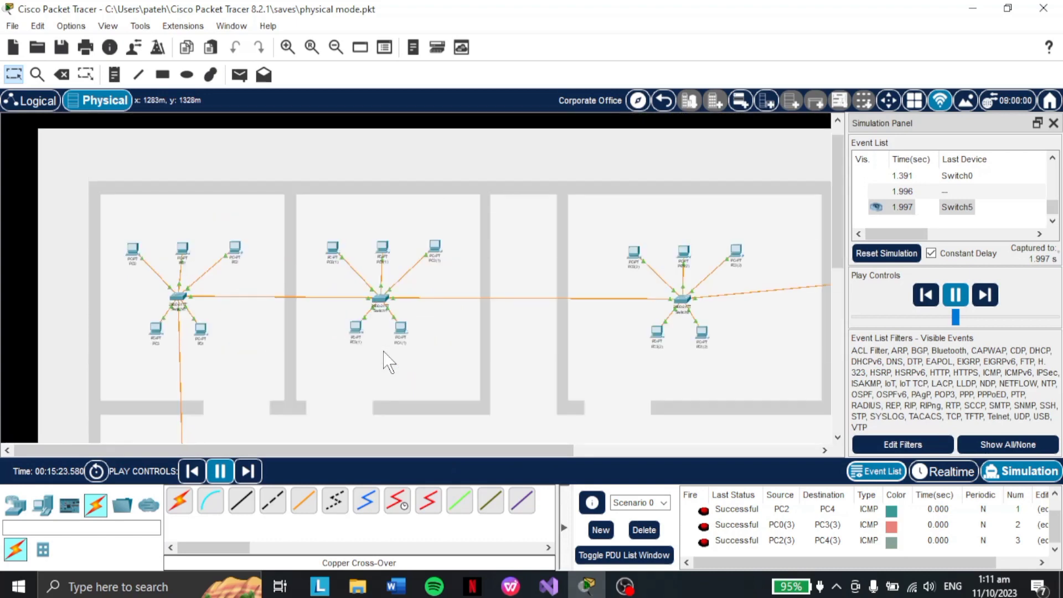
# Step: Examine the latest simulation events and the packets moving among the upper-row PCs and switches and down to the lower row
pyautogui.click(1052, 223)
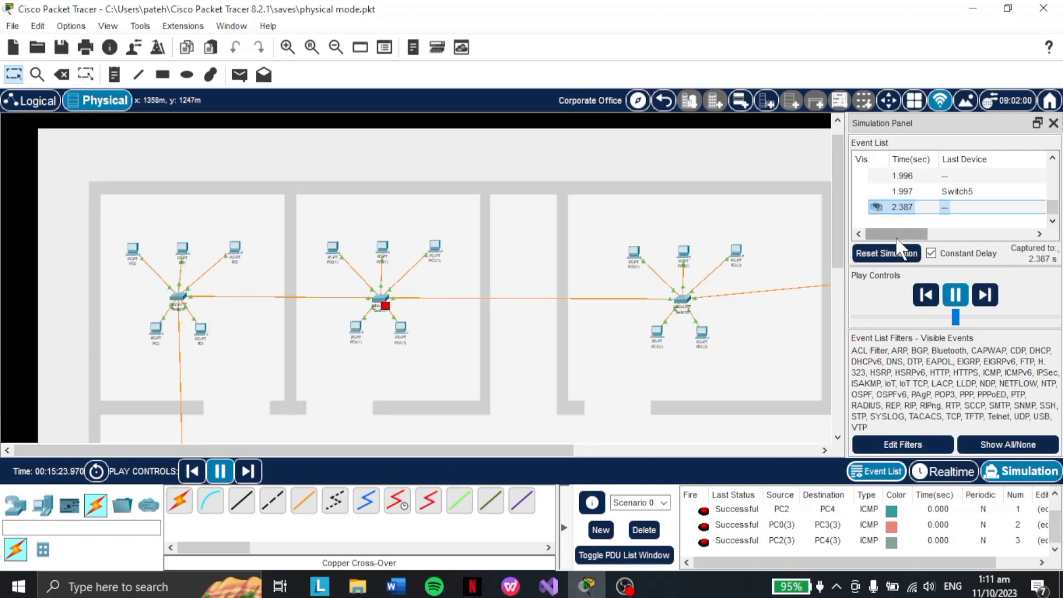
pyautogui.moveTo(896, 238); pyautogui.dragTo(875, 237)
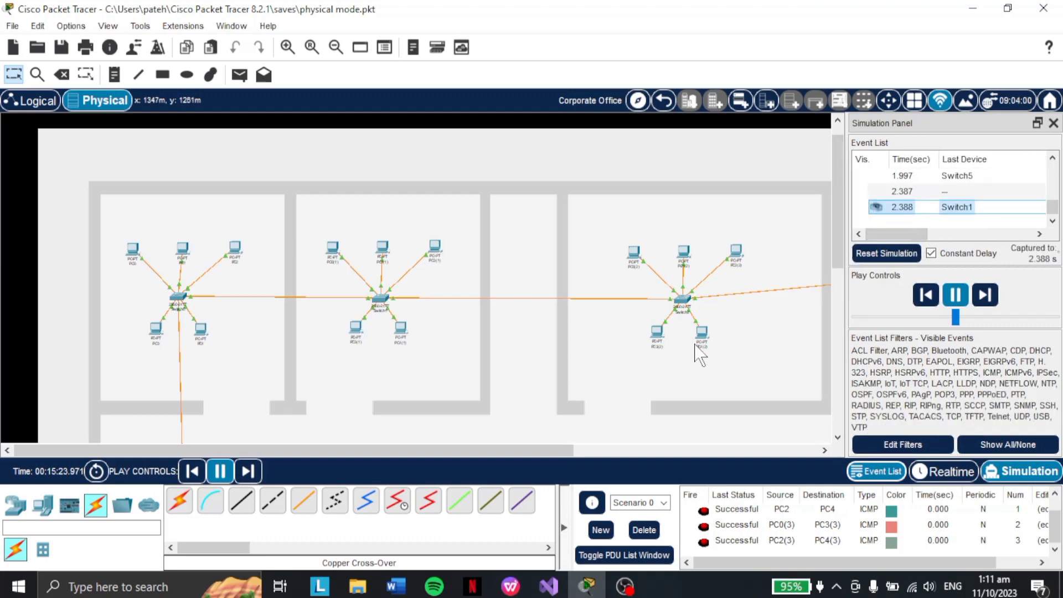
pyautogui.scroll(-3, 628, 339)
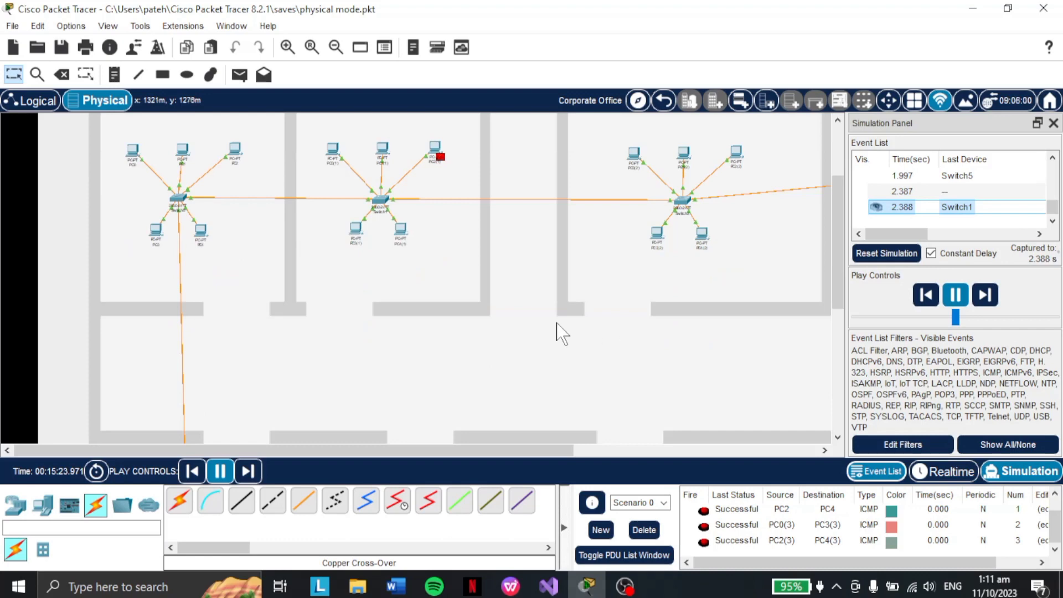
pyautogui.scroll(2, 569, 308)
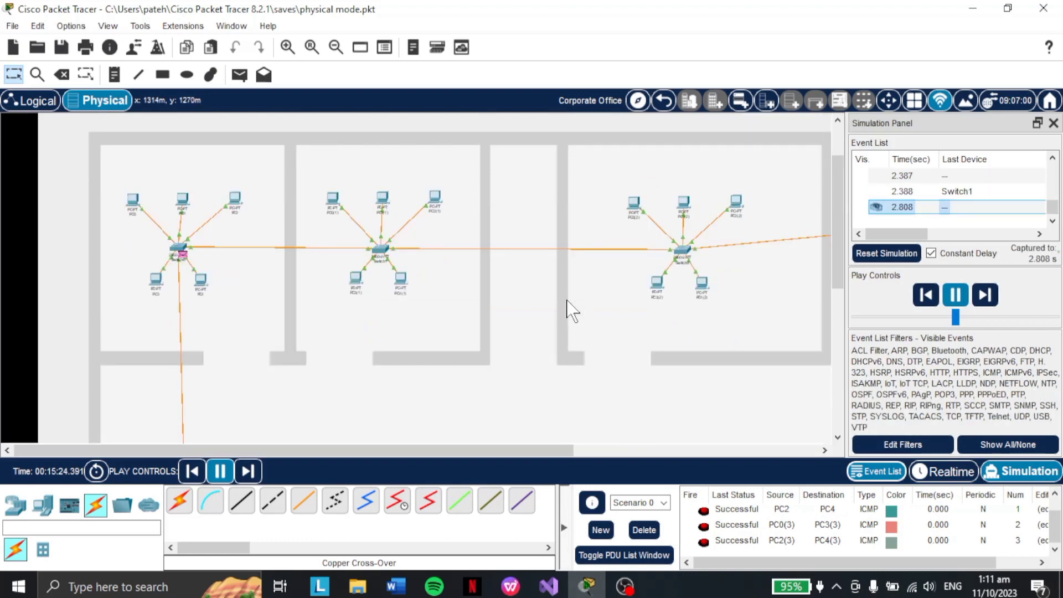
pyautogui.scroll(-5, 567, 302)
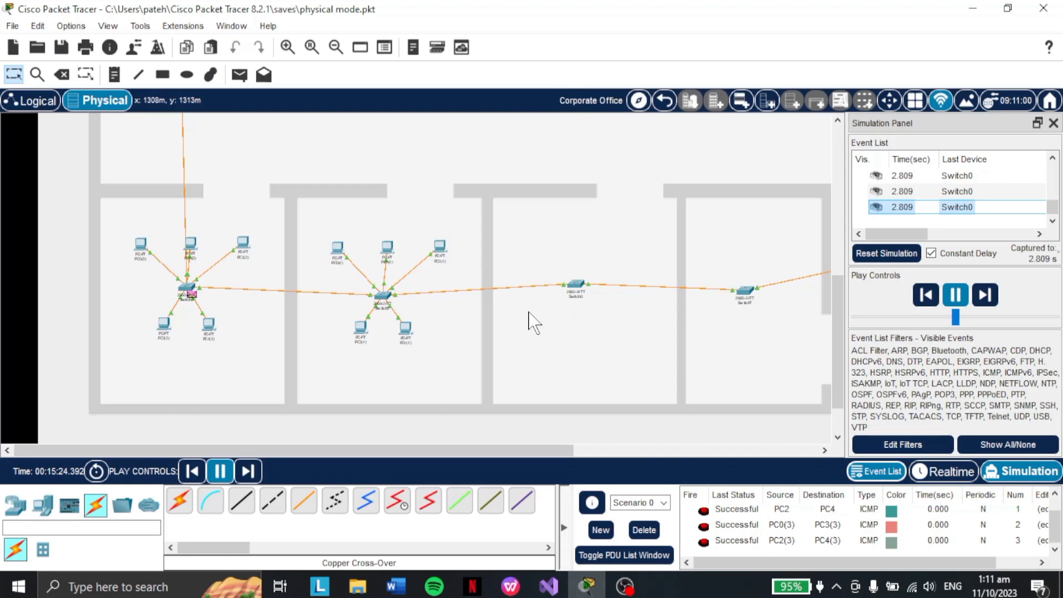
# Step: Trace the simulated packets across the upper-row rooms, through the Main Wiring Closet and along the lower-row switches
pyautogui.moveTo(476, 451); pyautogui.dragTo(673, 476)
pyautogui.scroll(3, 651, 418)
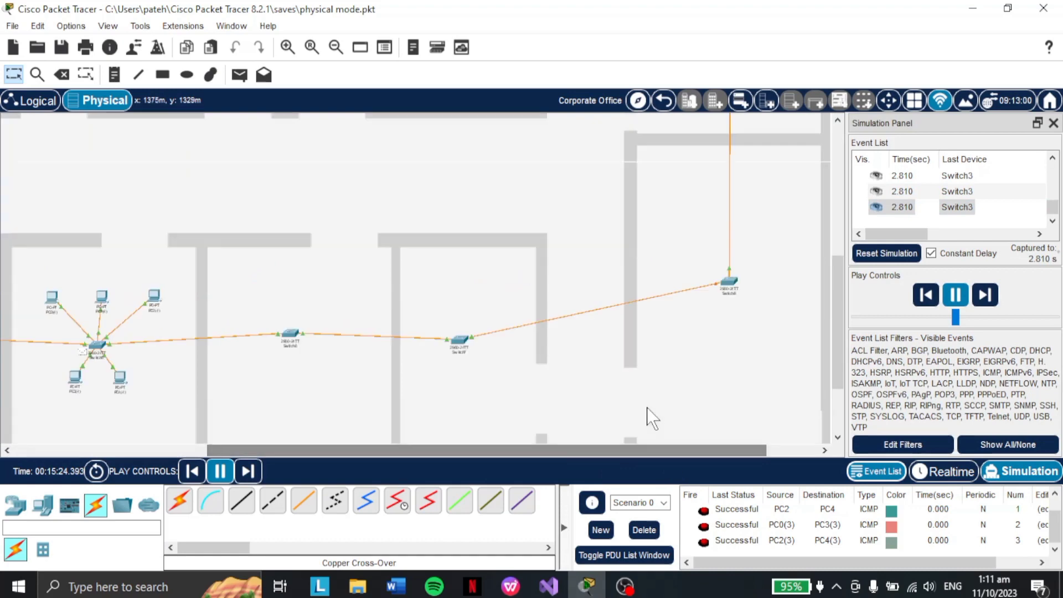
pyautogui.scroll(2, 652, 419)
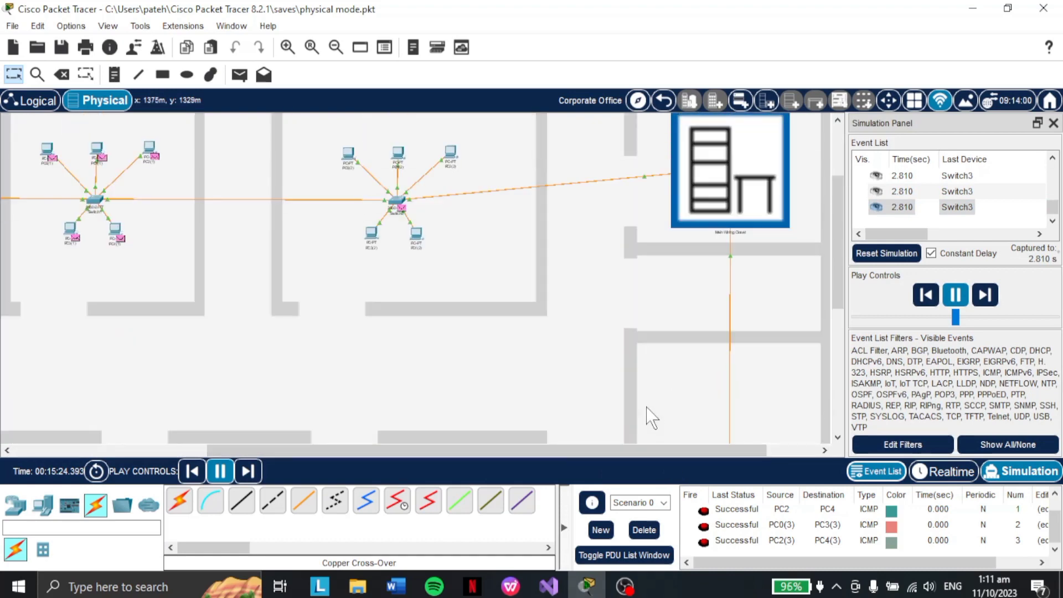
pyautogui.moveTo(626, 452); pyautogui.dragTo(443, 451)
pyautogui.scroll(1, 529, 435)
pyautogui.hscroll(5, 510, 450)
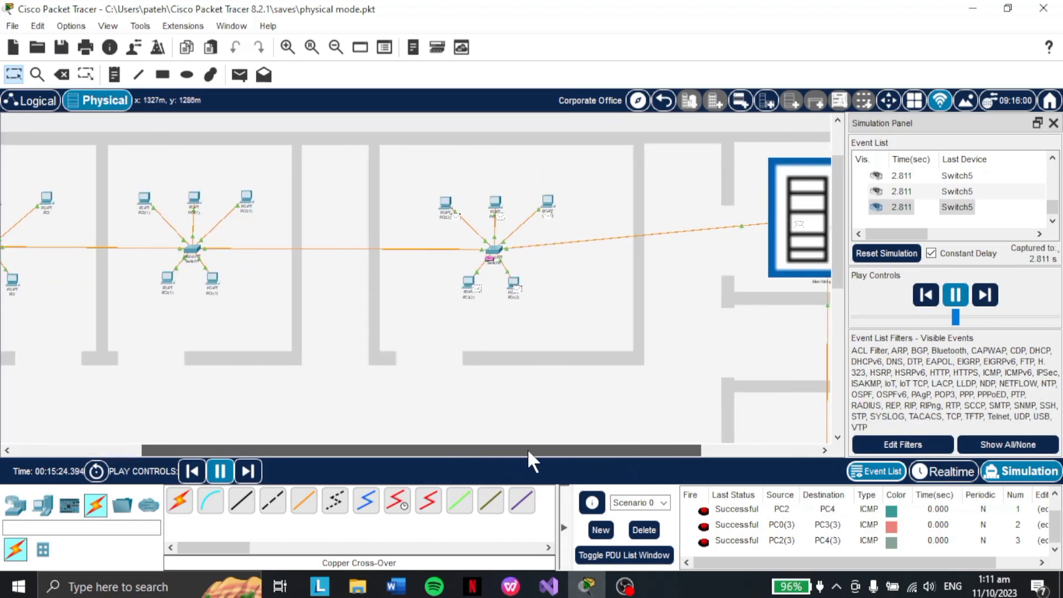
pyautogui.moveTo(610, 451); pyautogui.dragTo(630, 454)
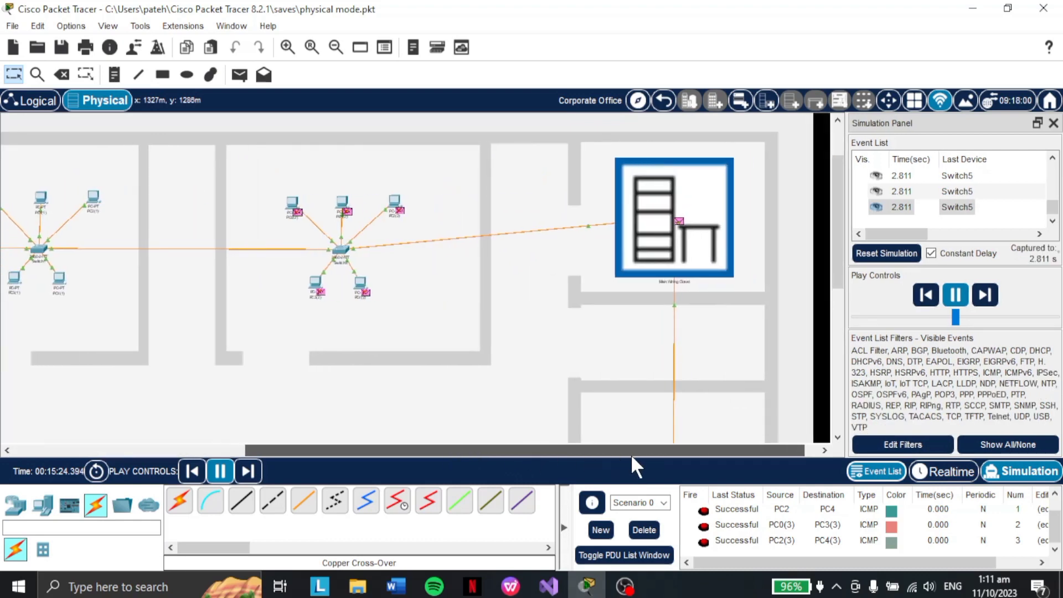
pyautogui.scroll(-5, 660, 373)
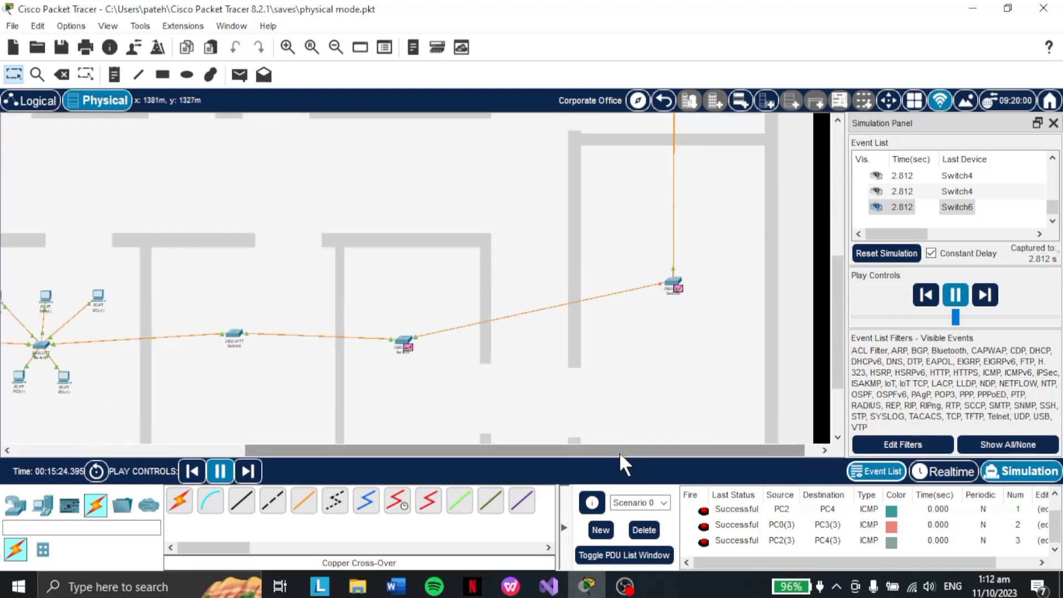
pyautogui.moveTo(619, 451); pyautogui.dragTo(597, 447)
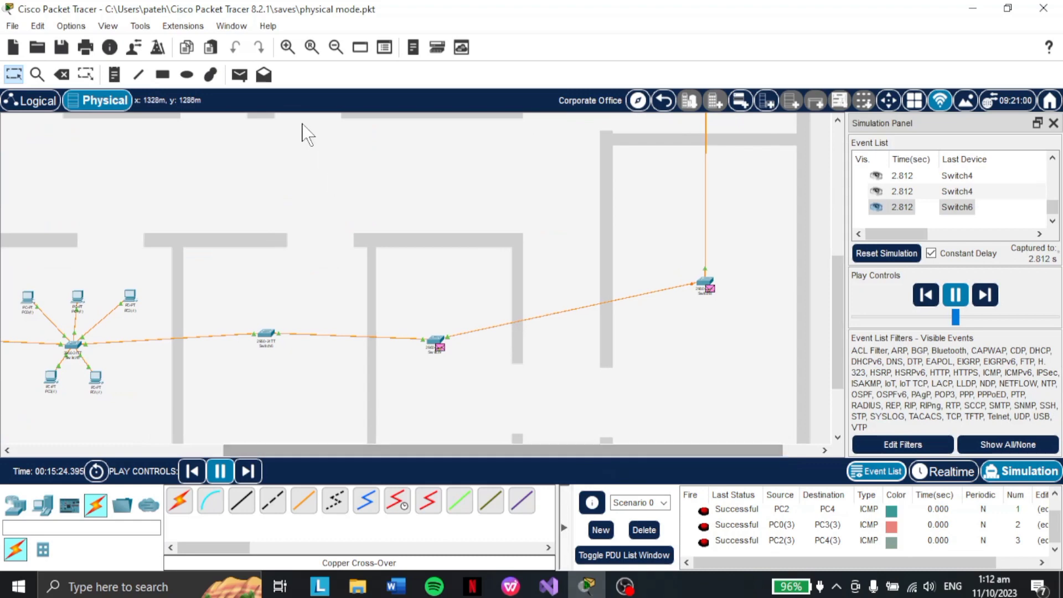
# Step: Inspect the simulated traffic up close at Switch7, Switch8 and the Main Wiring Closet
pyautogui.click(290, 55)
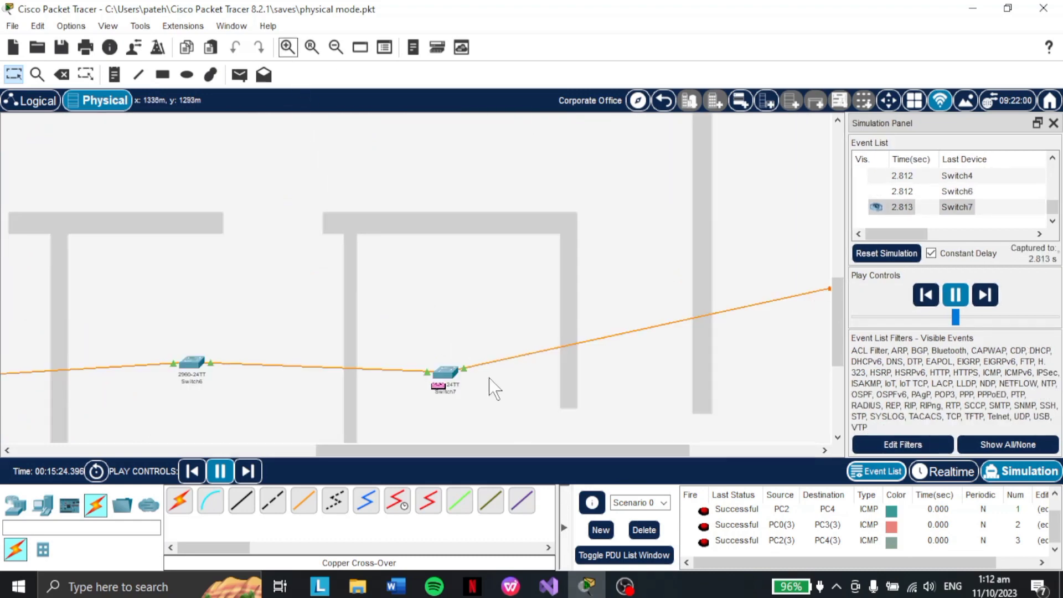
pyautogui.moveTo(547, 450); pyautogui.dragTo(708, 449)
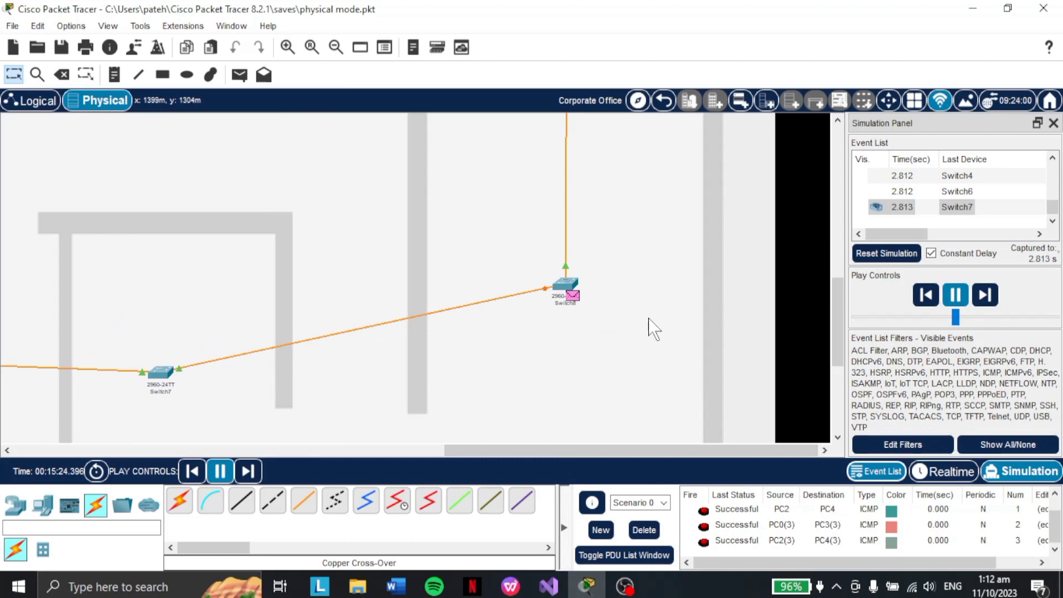
pyautogui.scroll(3, 705, 414)
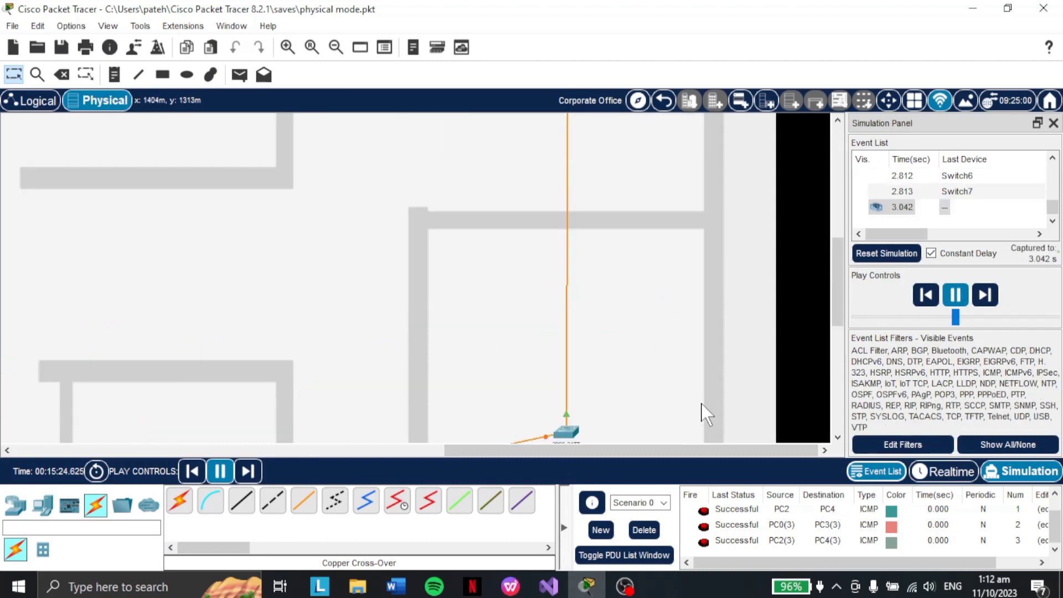
pyautogui.scroll(4, 706, 414)
pyautogui.scroll(1, 706, 414)
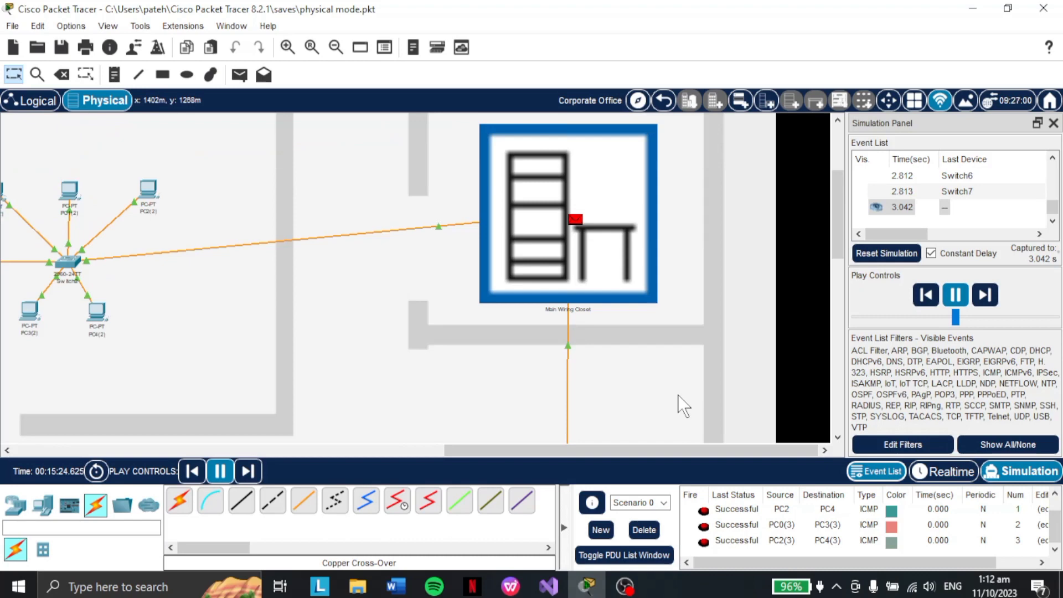
pyautogui.scroll(-8, 676, 403)
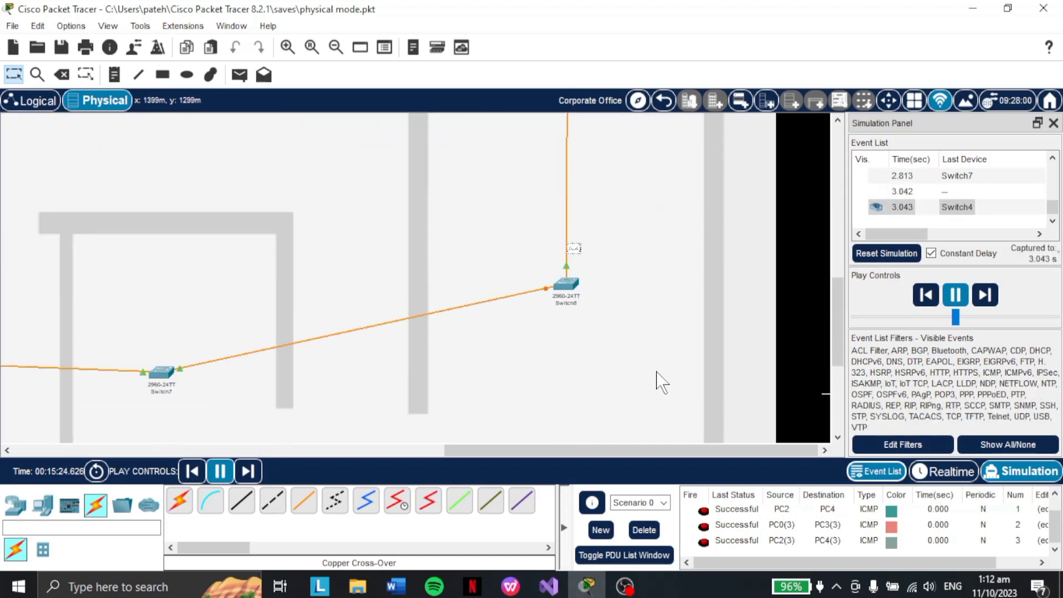
pyautogui.scroll(-2, 662, 382)
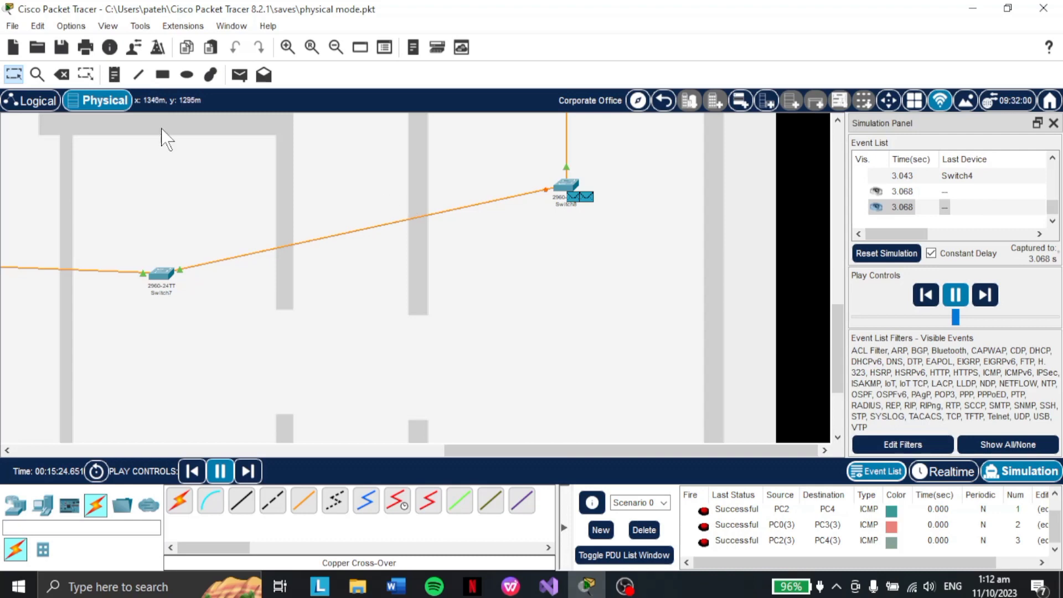
# Step: Watch the simulation across the wider office floor plan and review the status of the four listed ICMP PDUs
pyautogui.click(335, 48)
pyautogui.click(335, 48)
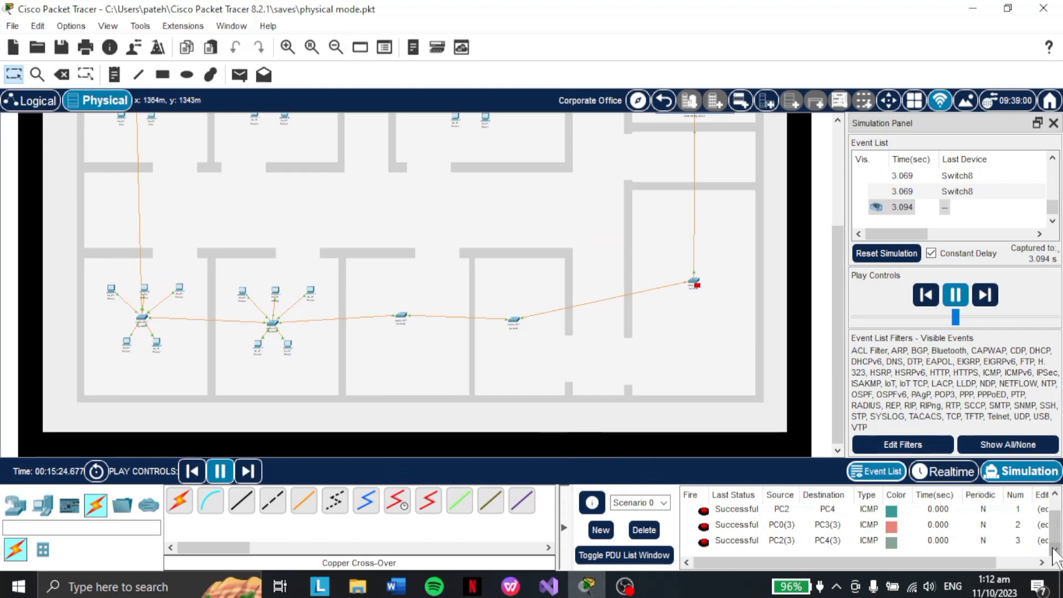
pyautogui.scroll(1, 1055, 520)
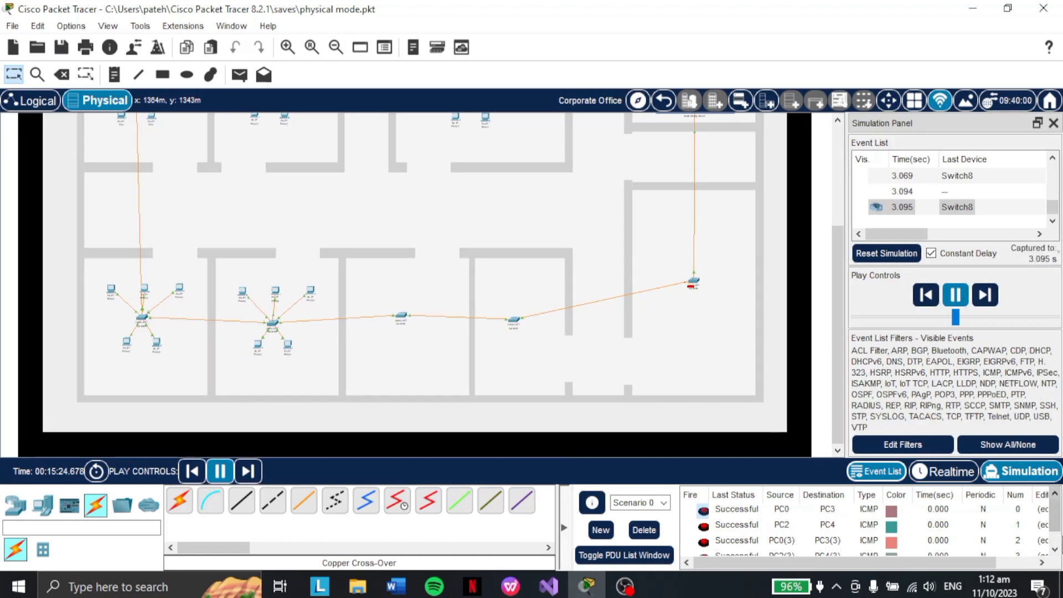
pyautogui.scroll(-1, 1056, 510)
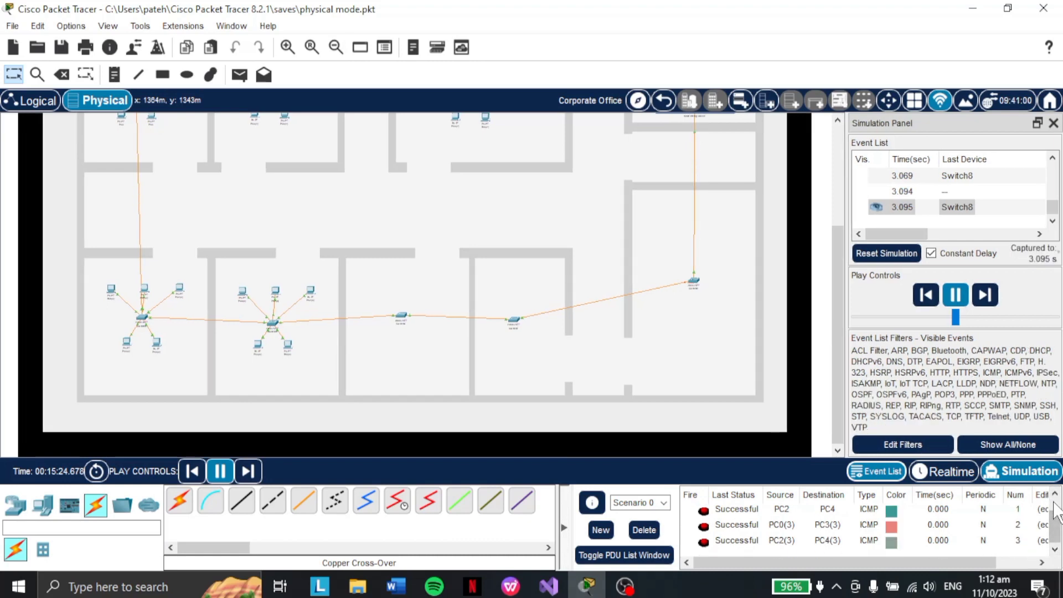
pyautogui.scroll(3, 616, 381)
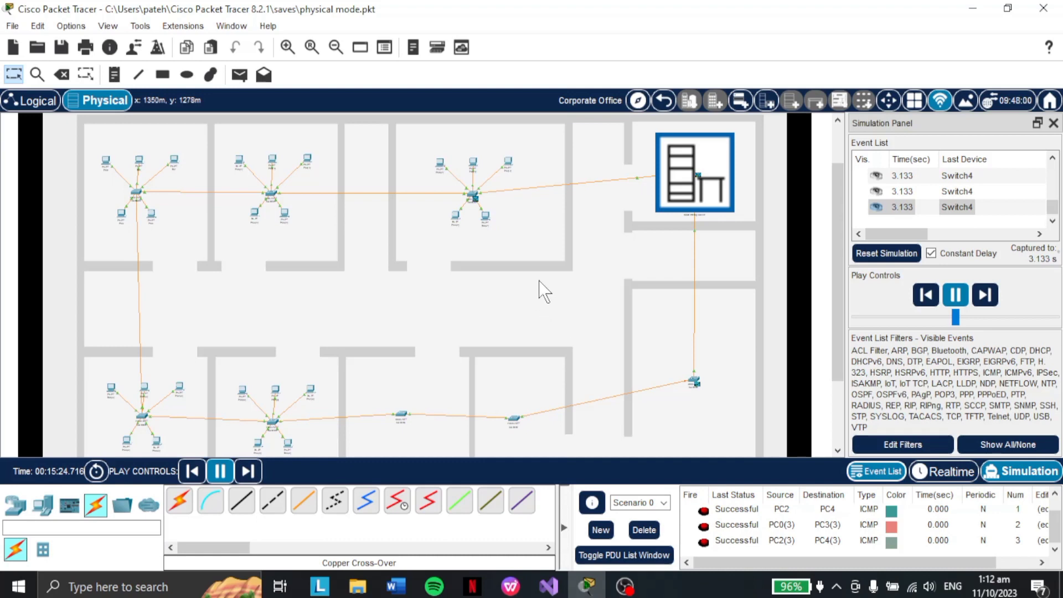
pyautogui.scroll(-2, 543, 288)
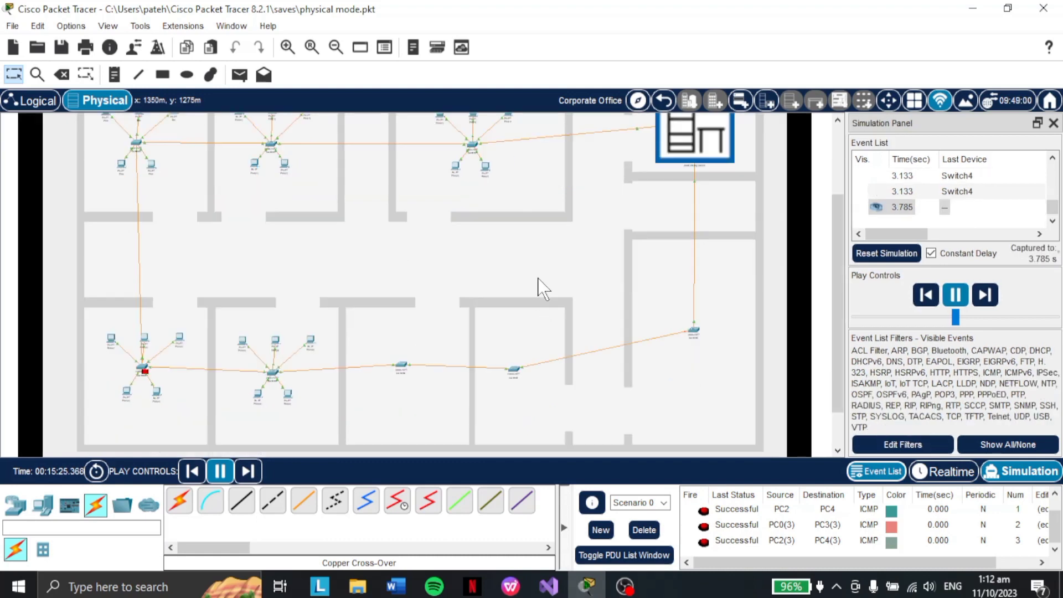
pyautogui.scroll(2, 543, 288)
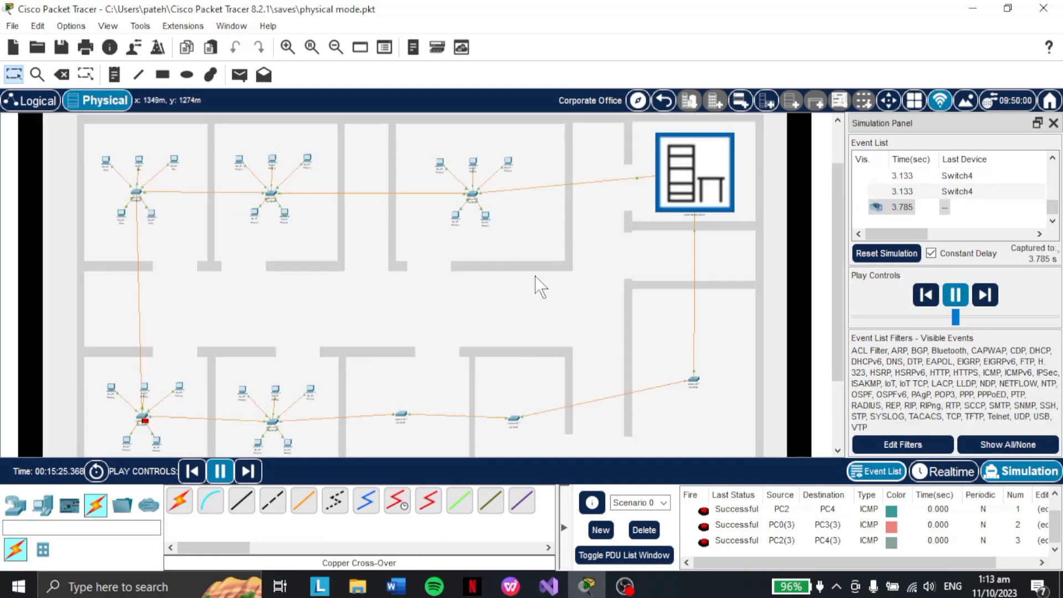
pyautogui.scroll(-2, 540, 286)
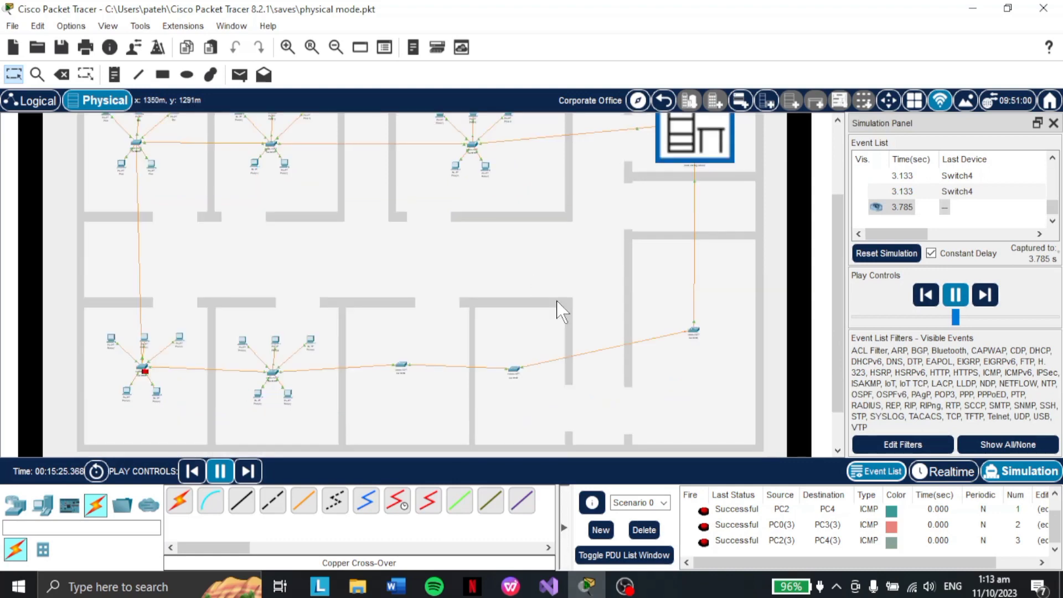
pyautogui.click(1055, 493)
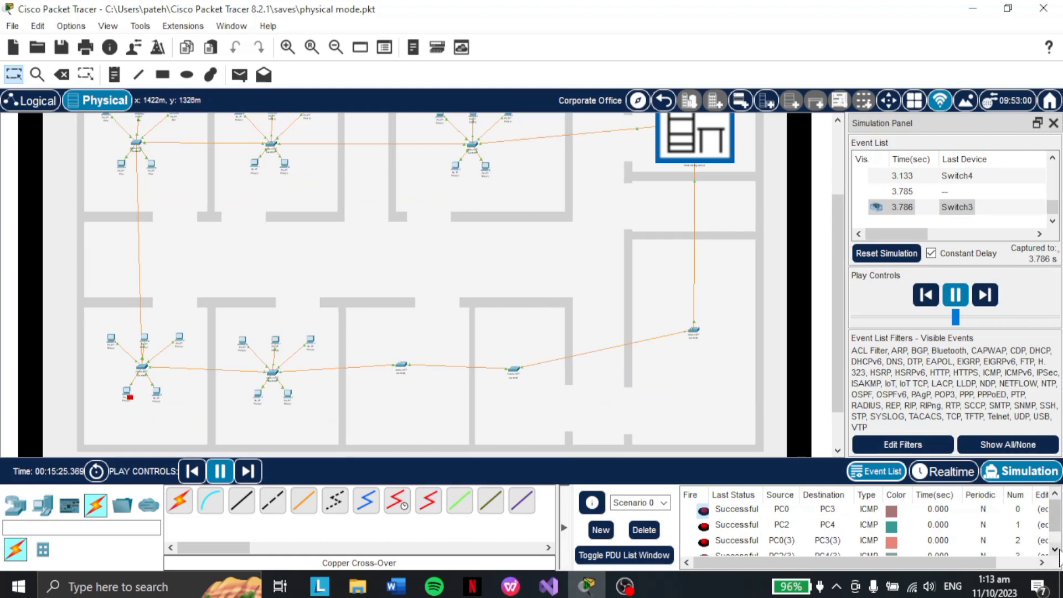